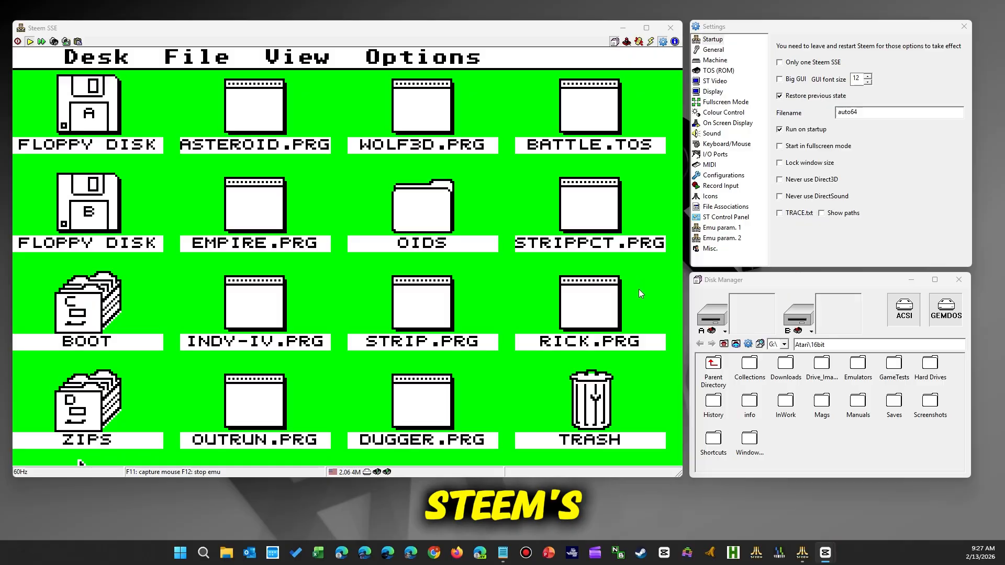
- Move the Disk Manager window over the emulator desktop and make it taller, and return it to its original place and size
click(824, 279)
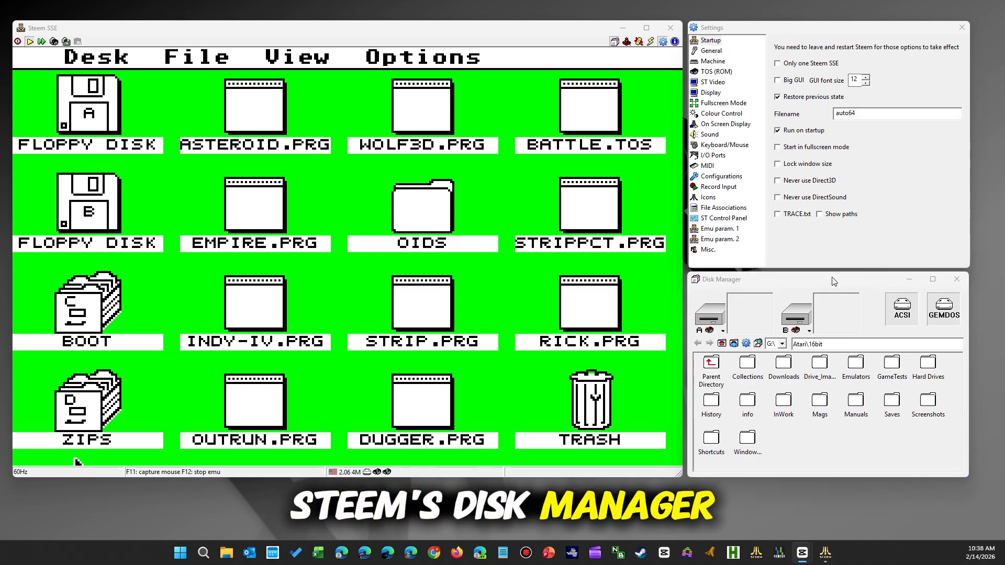
drag(831, 280, 411, 186)
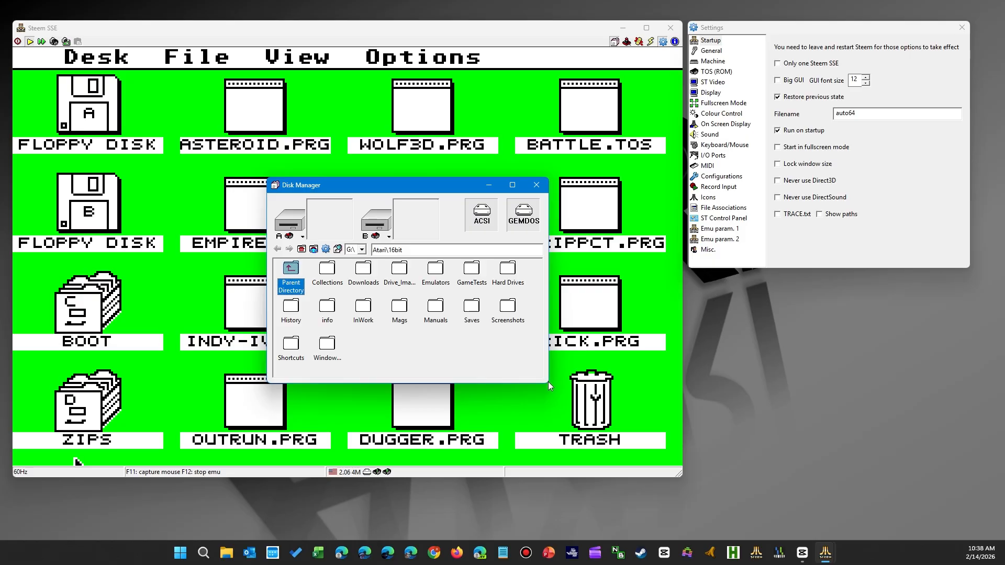
drag(548, 382, 550, 412)
drag(394, 185, 816, 282)
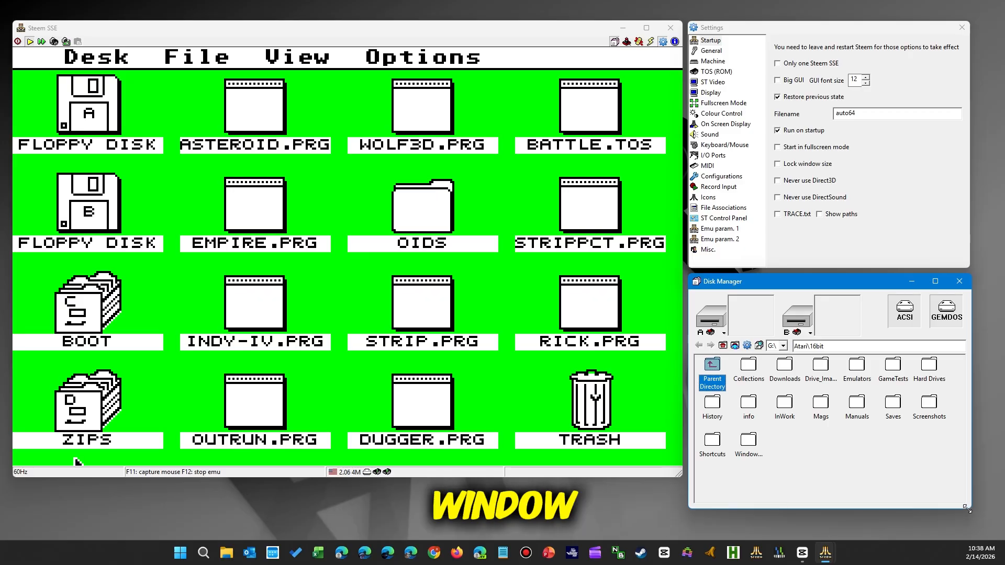
drag(970, 508, 967, 475)
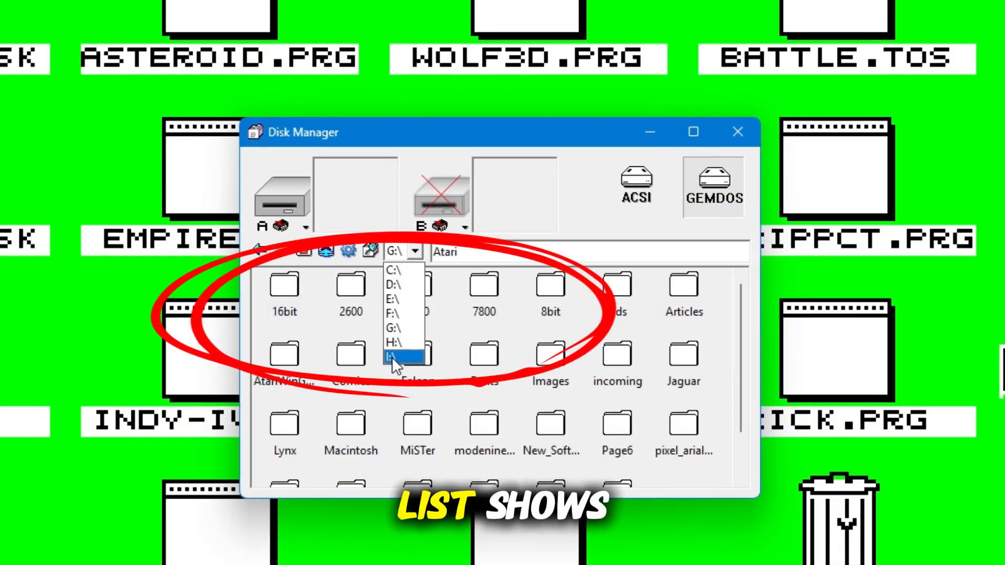
- Open the Atari folder on drive G: in the Disk Manager and list the available drives
click(391, 285)
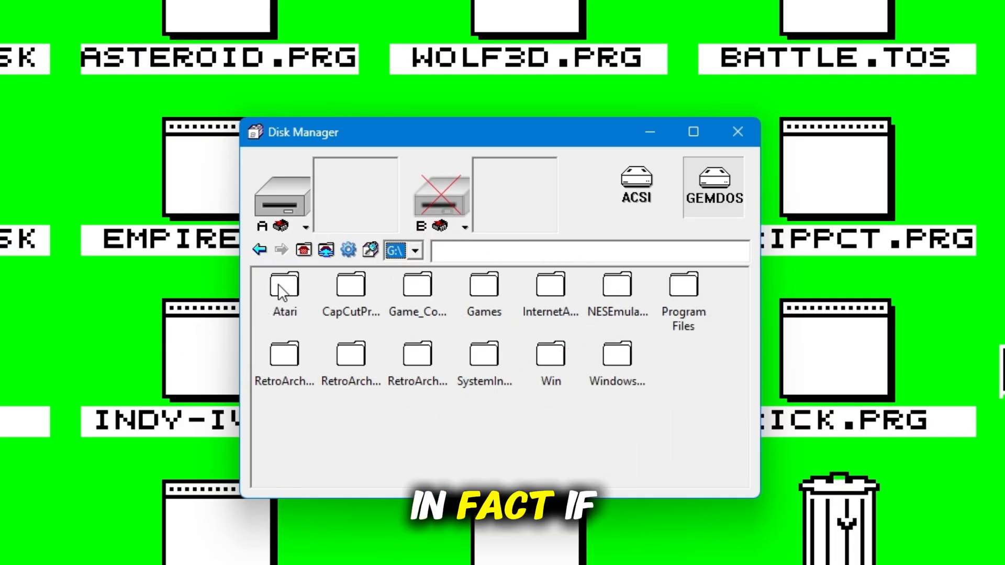
double_click(284, 287)
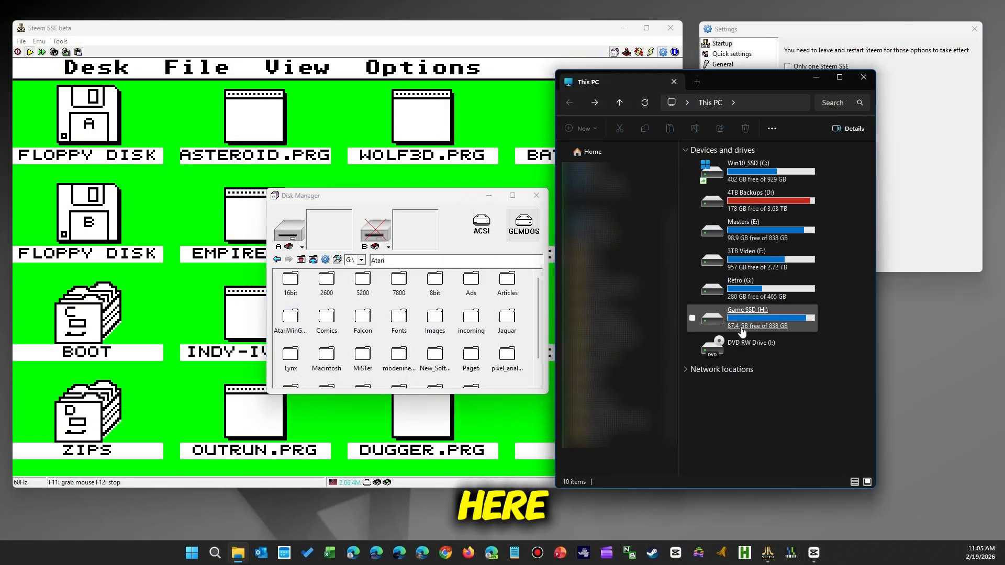
click(361, 261)
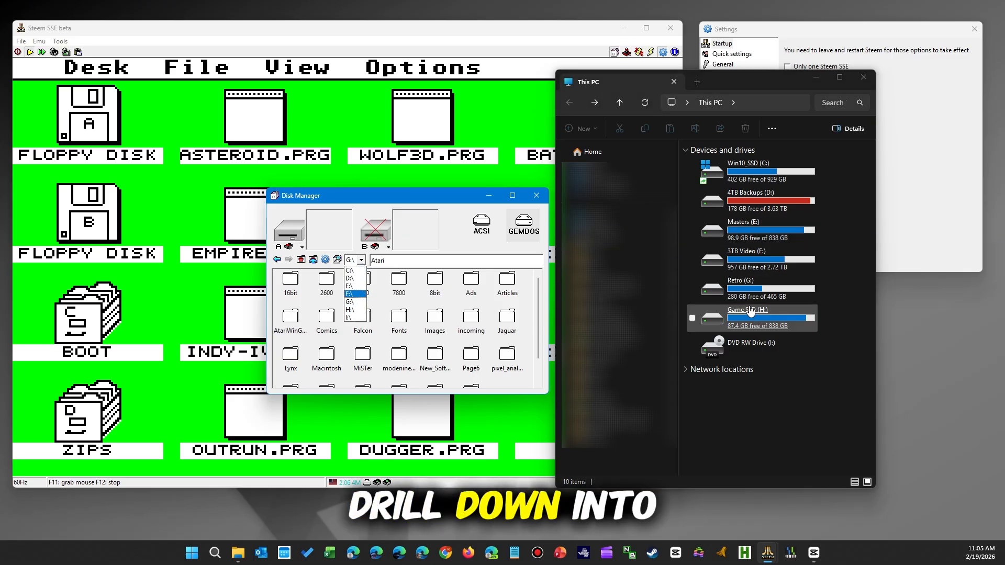
- In File Explorer, open the Retro (G:) drive and browse to Atari\16bit
double_click(710, 297)
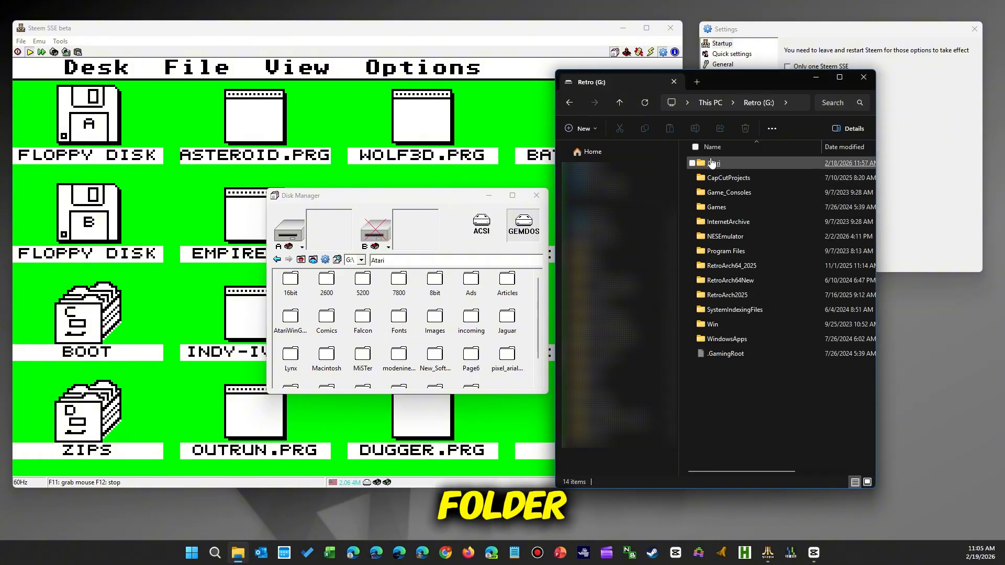
double_click(711, 163)
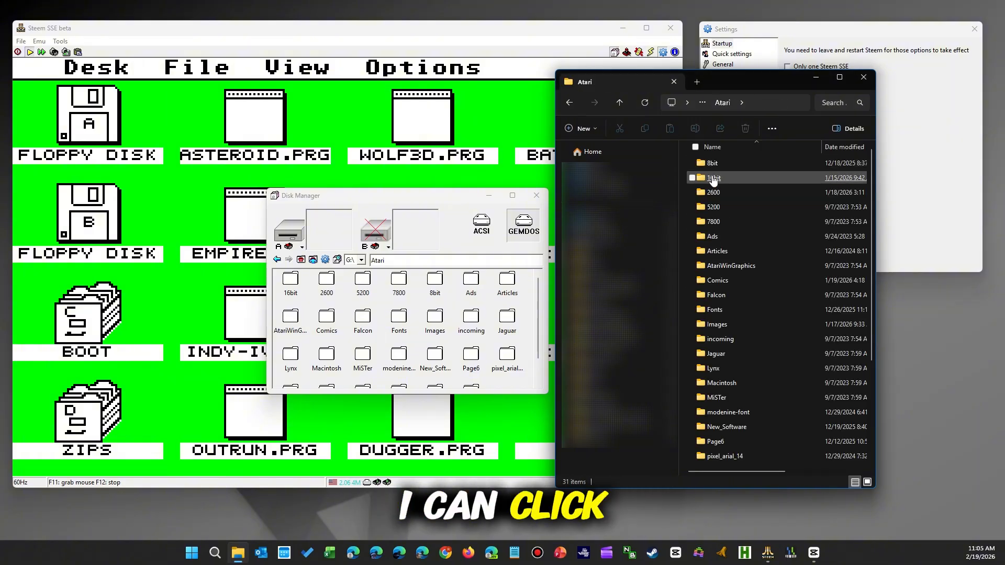
double_click(713, 179)
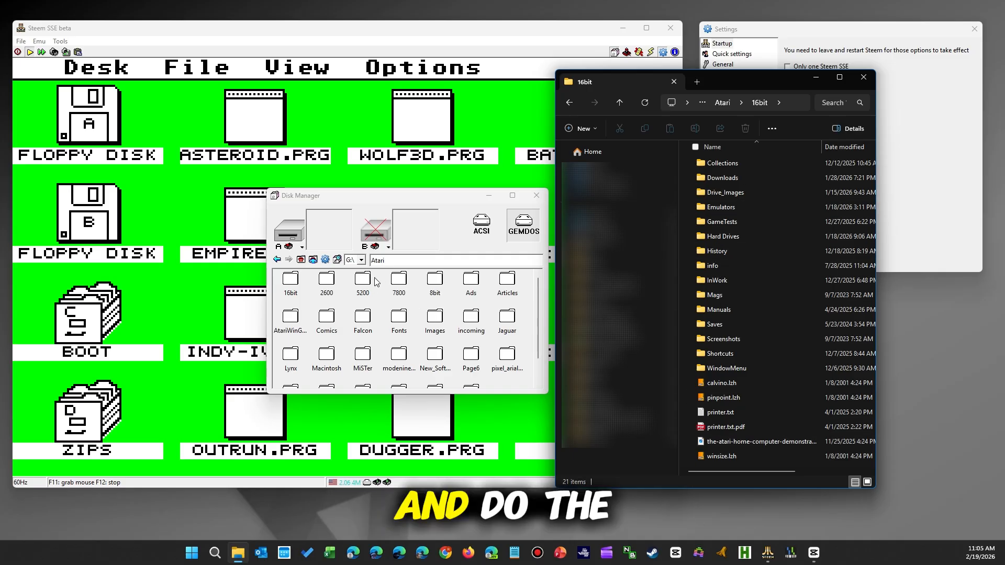
- Open the 16bit folder in the Disk Manager, and go back to Atari and forward to 16bit through the folder history
double_click(288, 283)
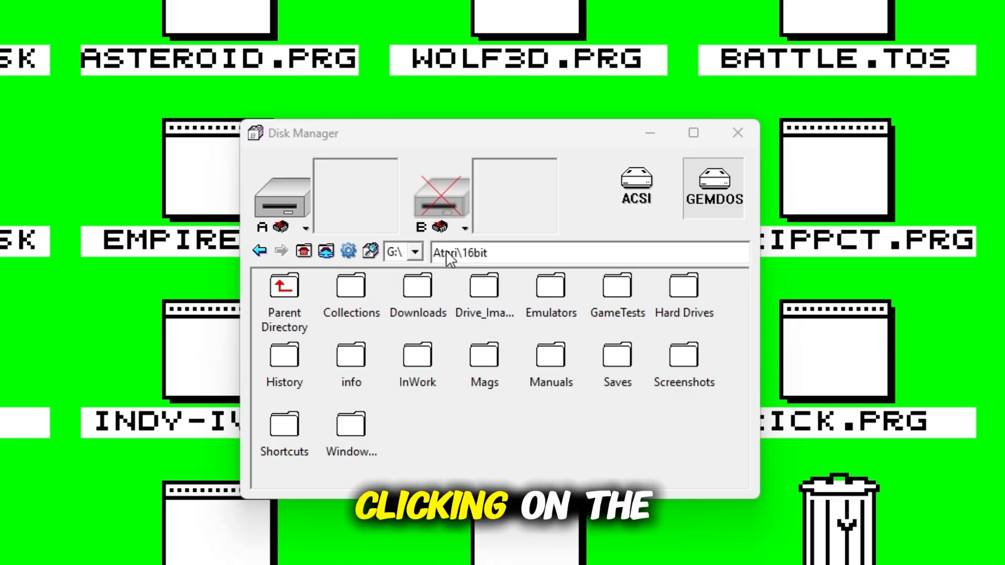
click(260, 251)
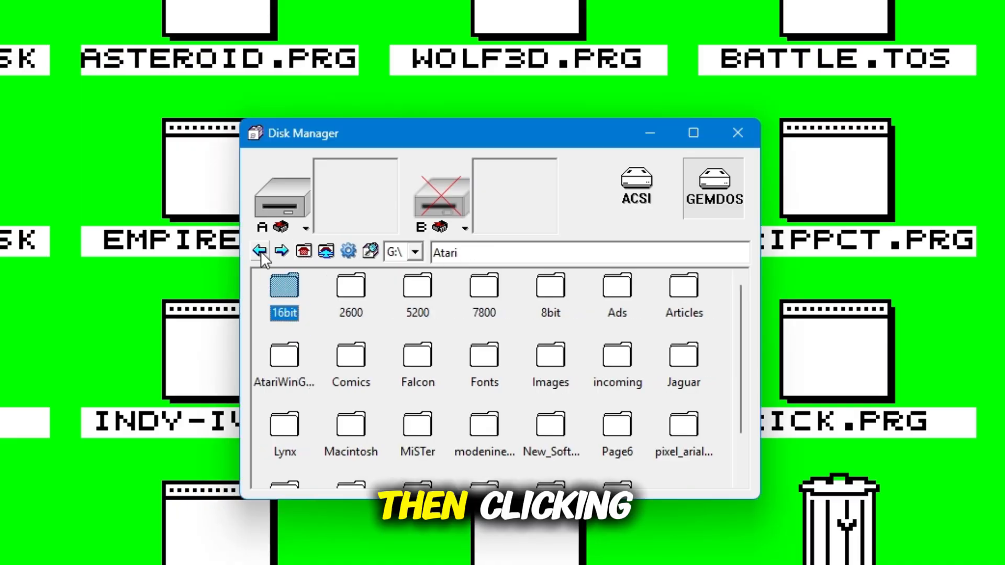
click(278, 254)
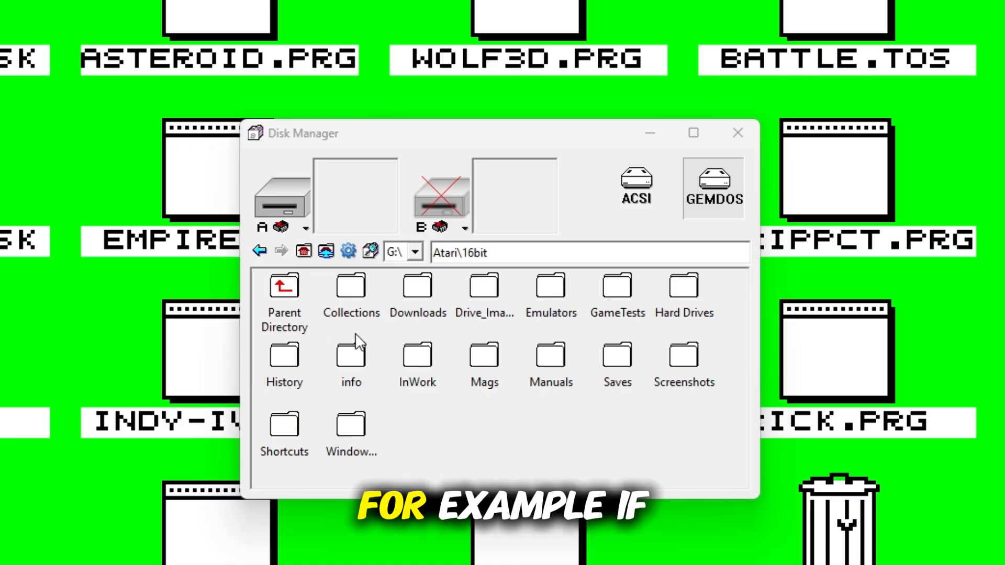
- Browse down to Downloads\Page6\Mags\STNews\st_n_2_1 in the Disk Manager and return to the home folder
double_click(413, 288)
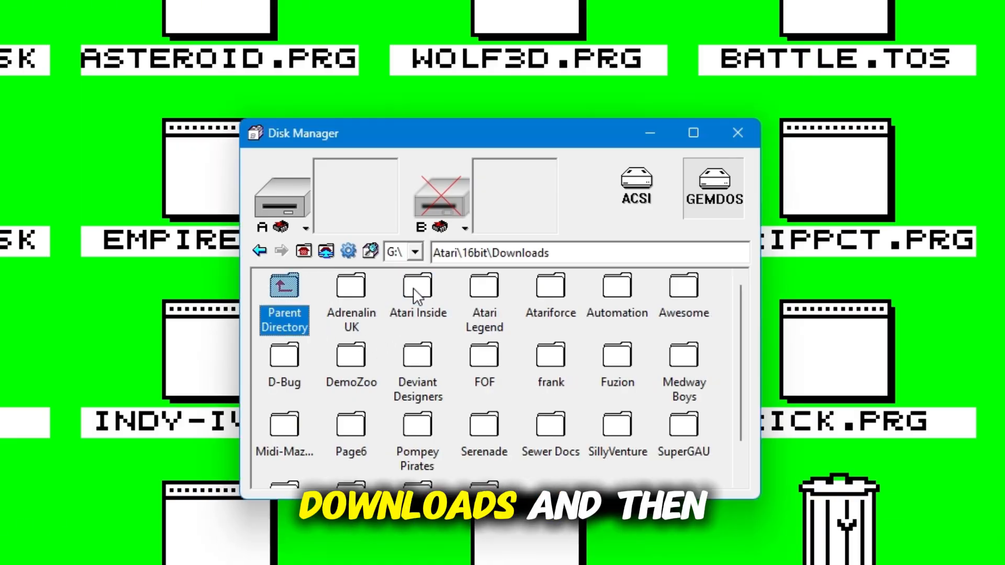
click(347, 431)
double_click(348, 430)
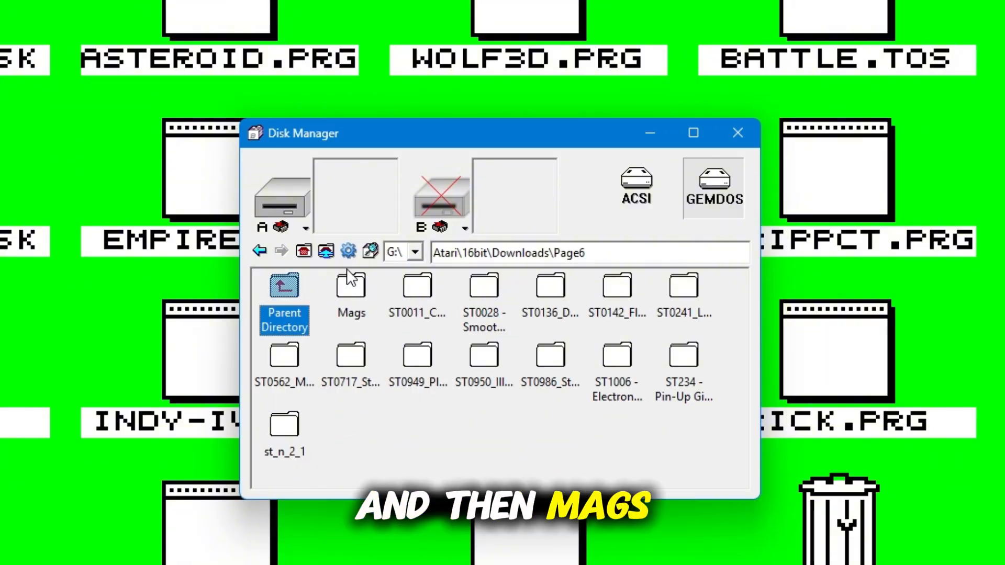
click(346, 287)
double_click(347, 285)
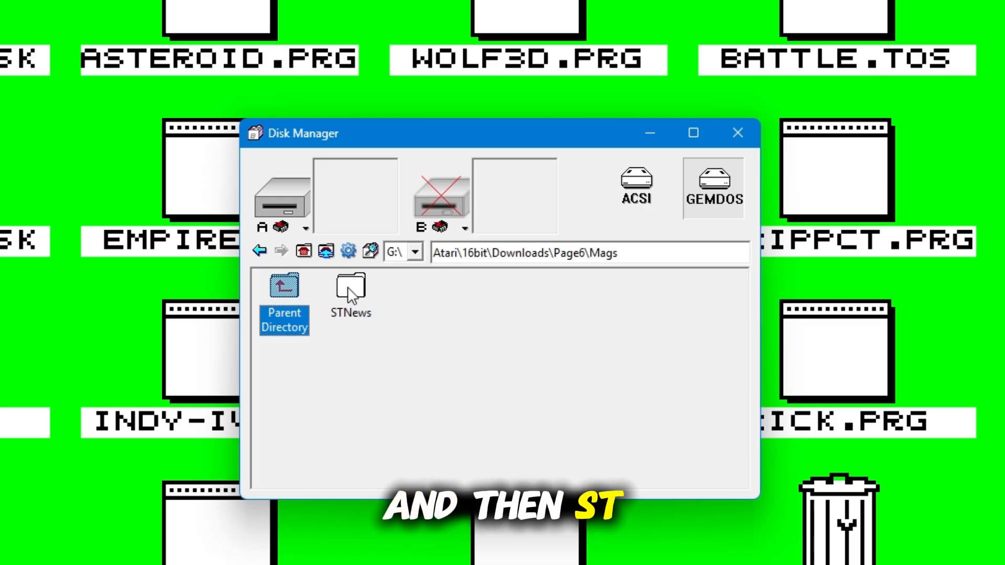
double_click(347, 287)
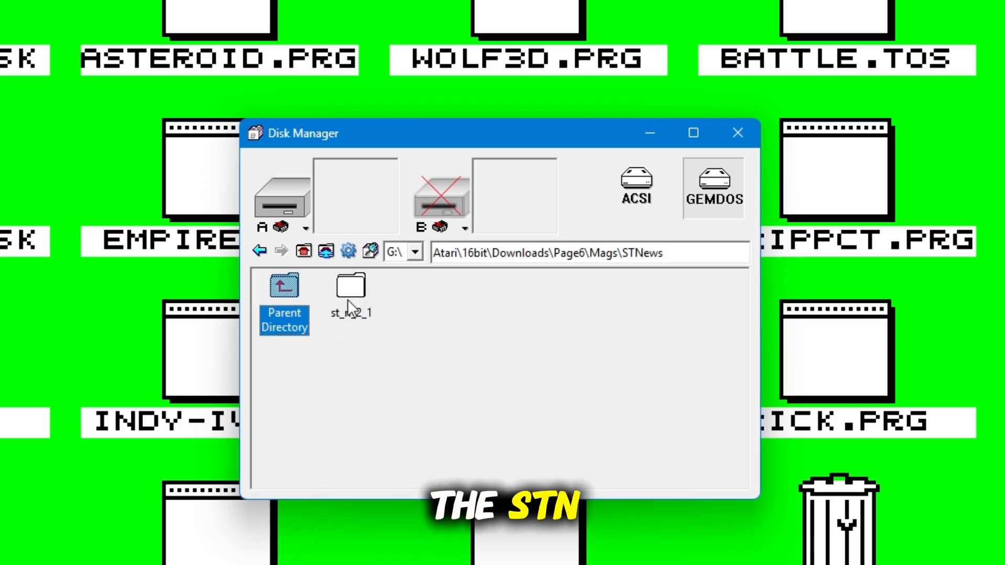
click(348, 290)
double_click(348, 290)
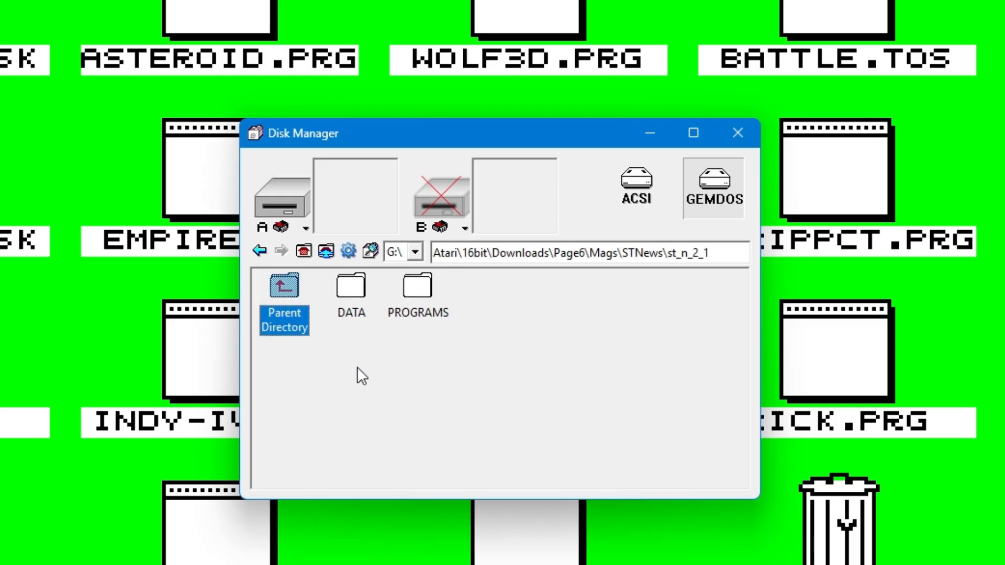
click(302, 250)
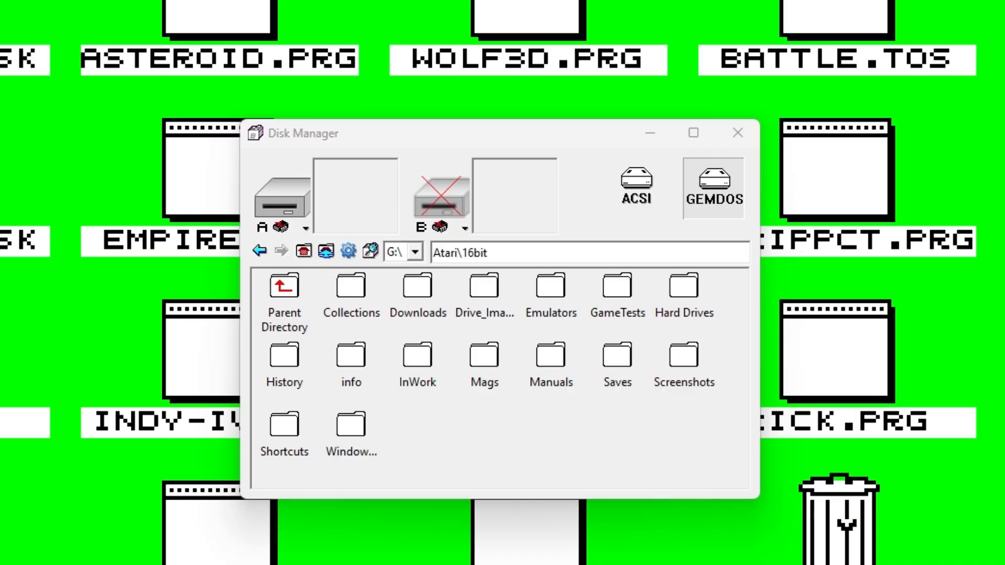
- Assign the current folder, G:\Atari\16bit, to slot 1 of the Disk Manager's folder shortcut list
click(321, 252)
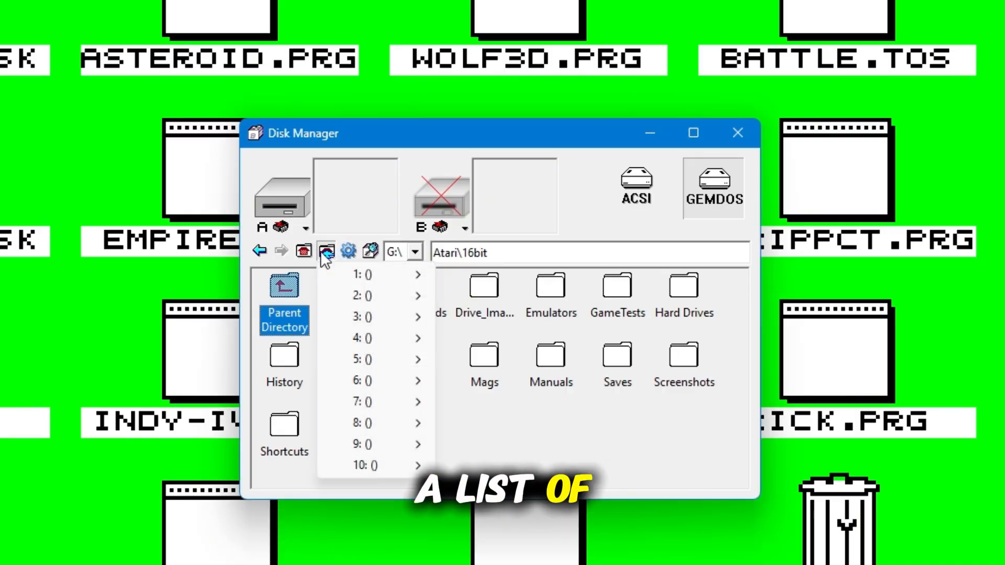
mouse_move(366, 296)
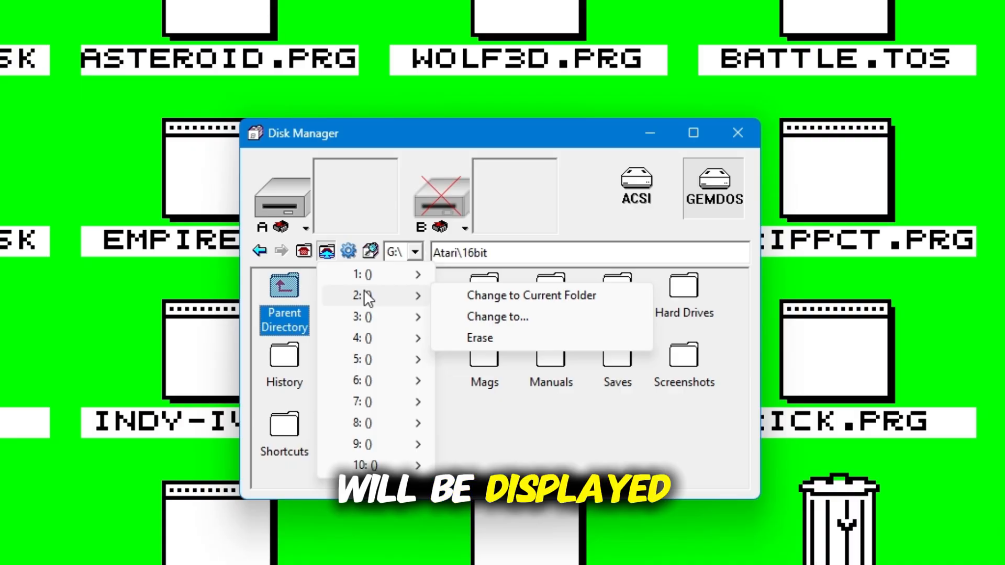
mouse_move(366, 277)
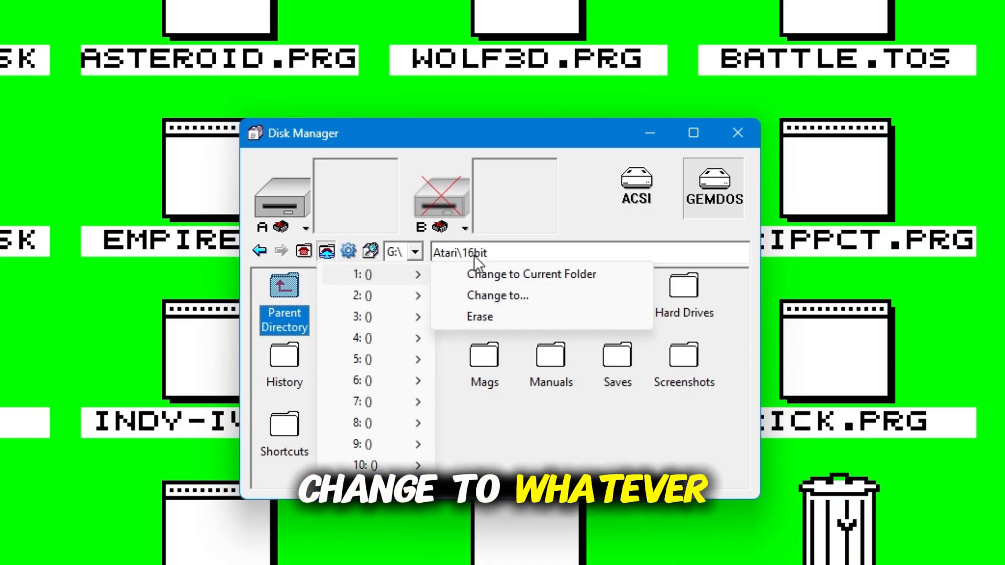
click(512, 281)
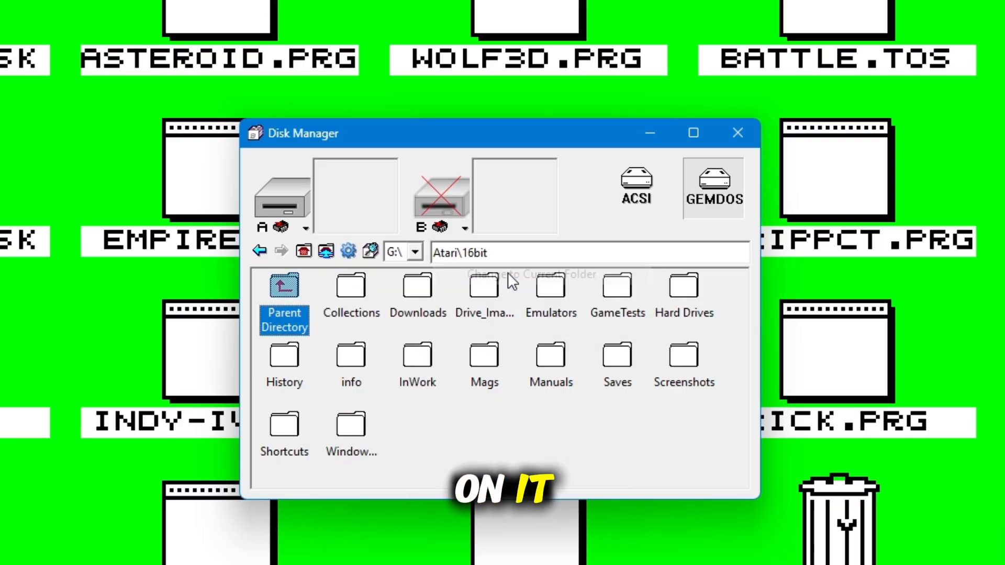
- Assign the Hard Drives folder inside 16bit to slot 2 of the folder shortcut list by browsing for it
click(325, 250)
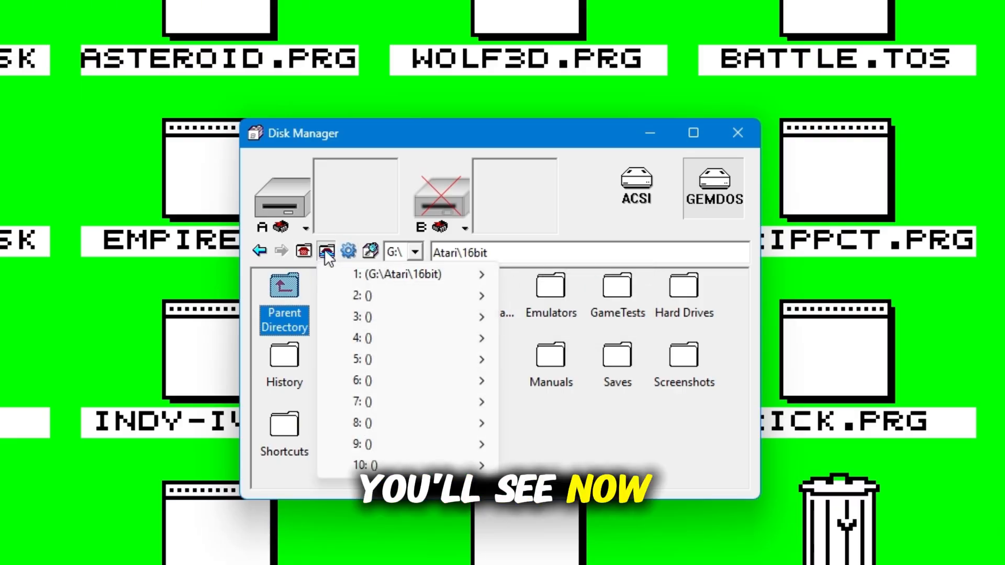
mouse_move(414, 279)
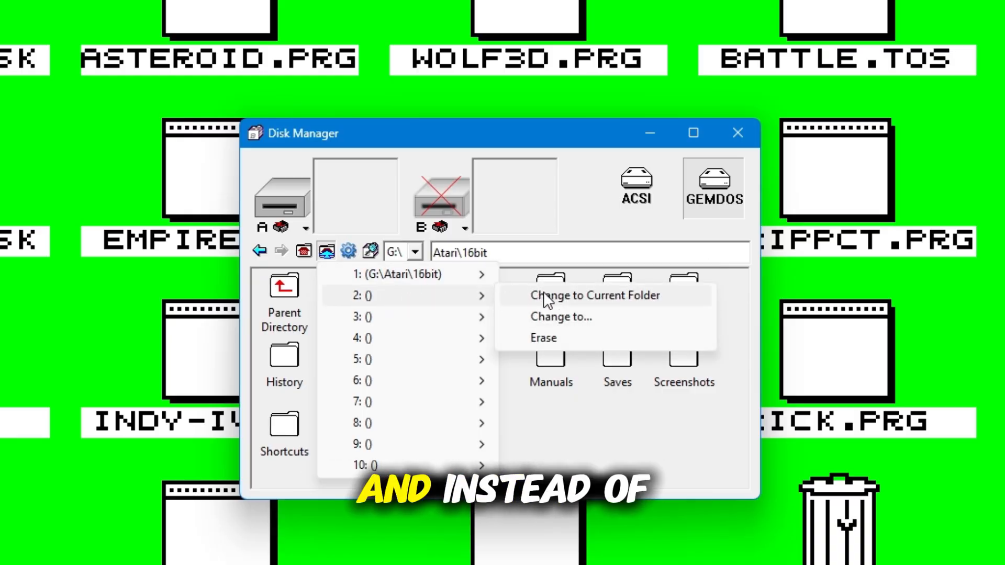
click(560, 317)
click(674, 291)
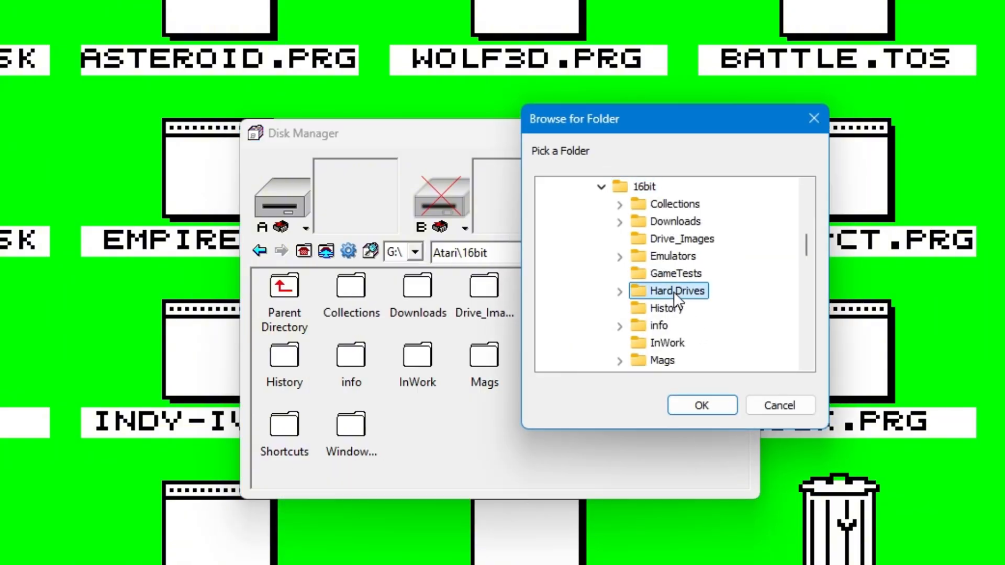
click(696, 407)
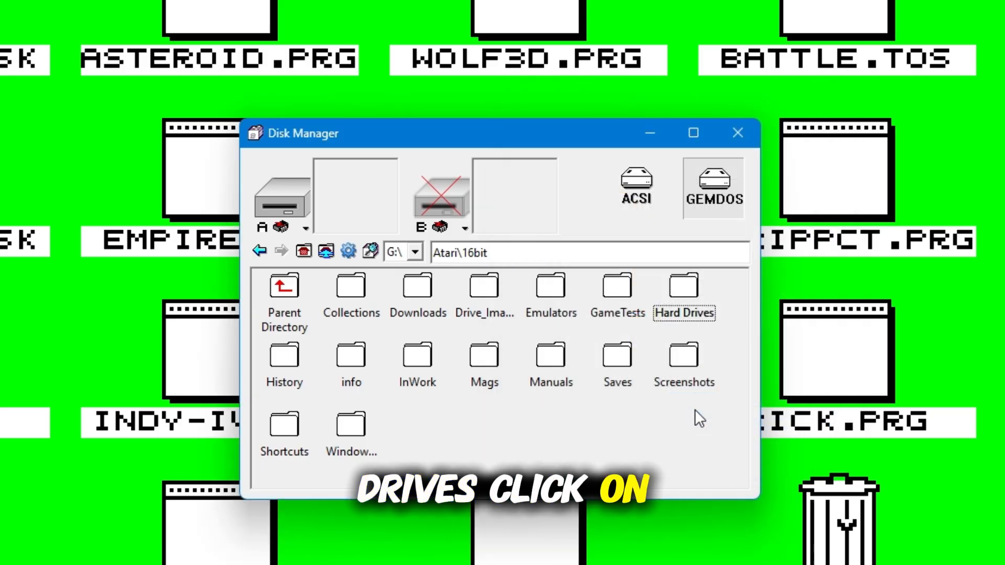
- Erase the Hard Drives entry from slot 2 of the folder shortcut list and review the ten slots
click(325, 252)
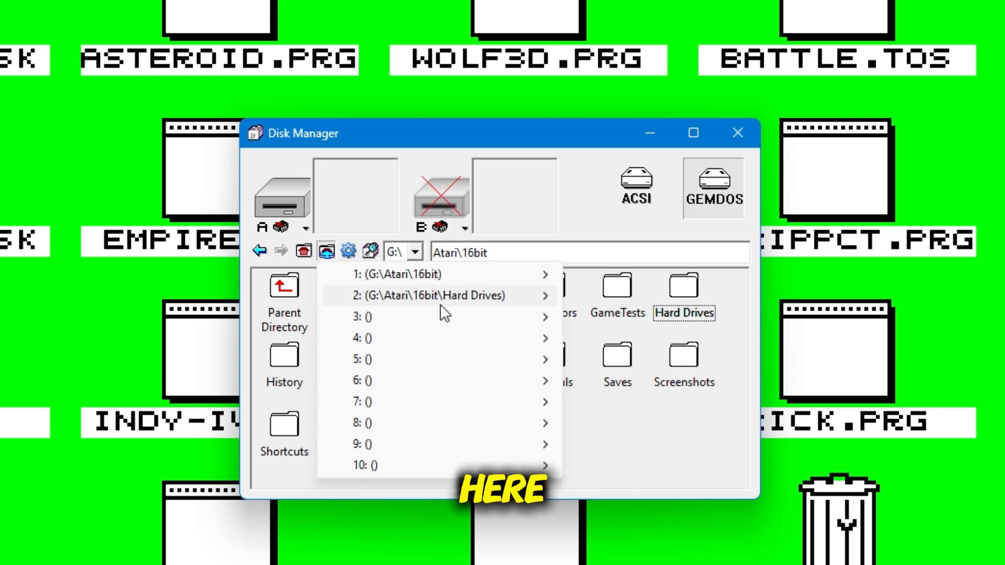
mouse_move(438, 294)
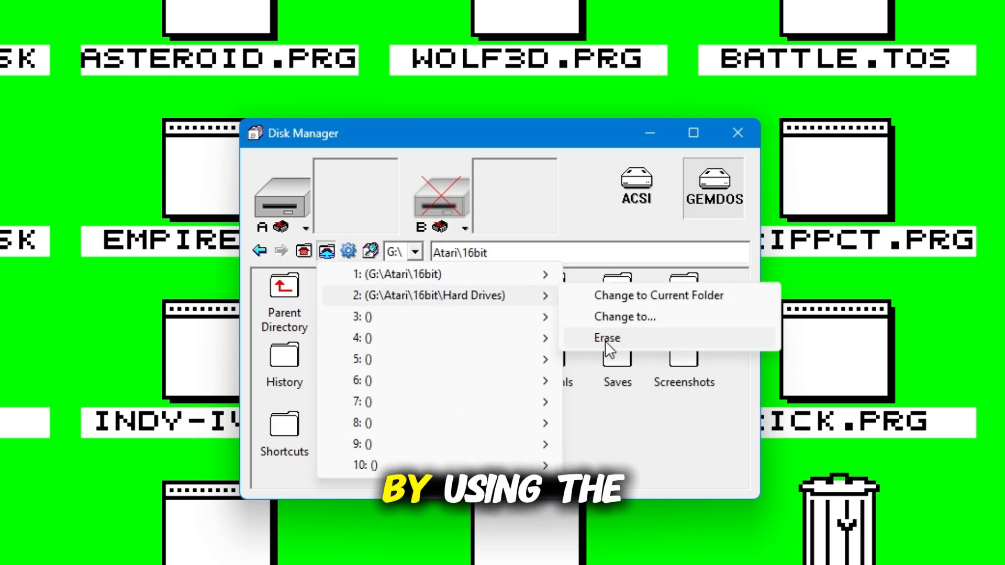
click(324, 250)
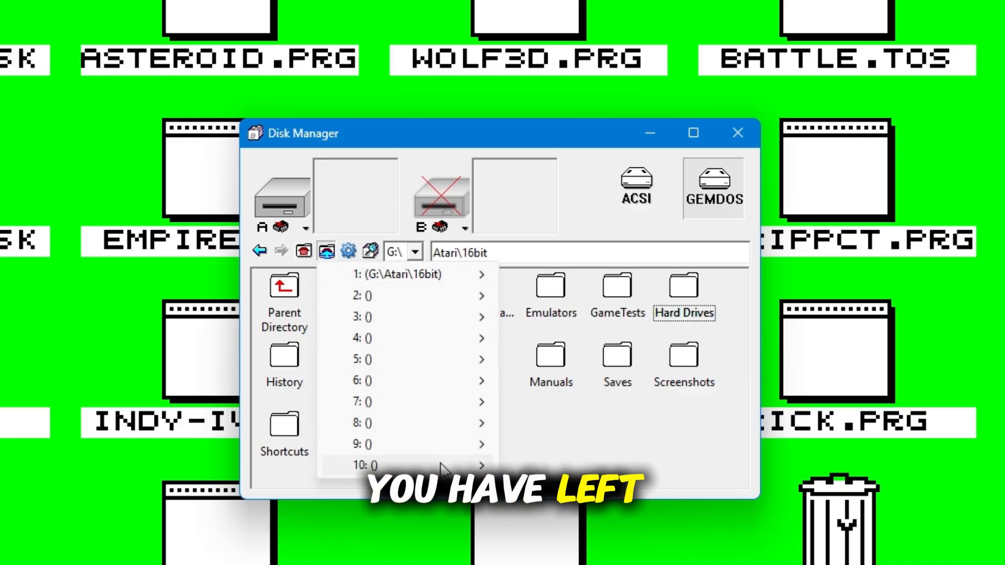
mouse_move(442, 466)
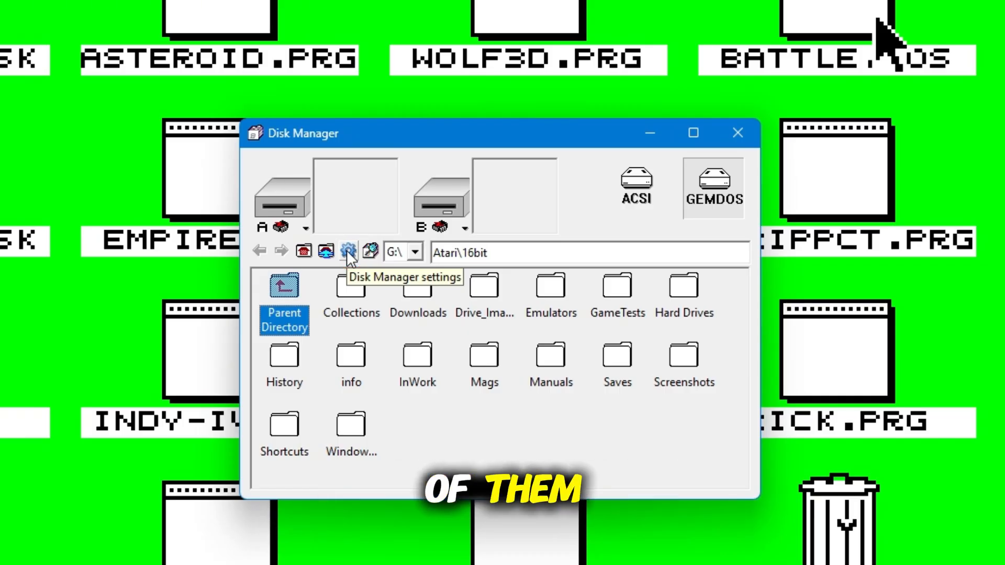
- Look over the Disk Manager settings and consult the Steem SSE Manual 4.2 in the General Info window
click(347, 251)
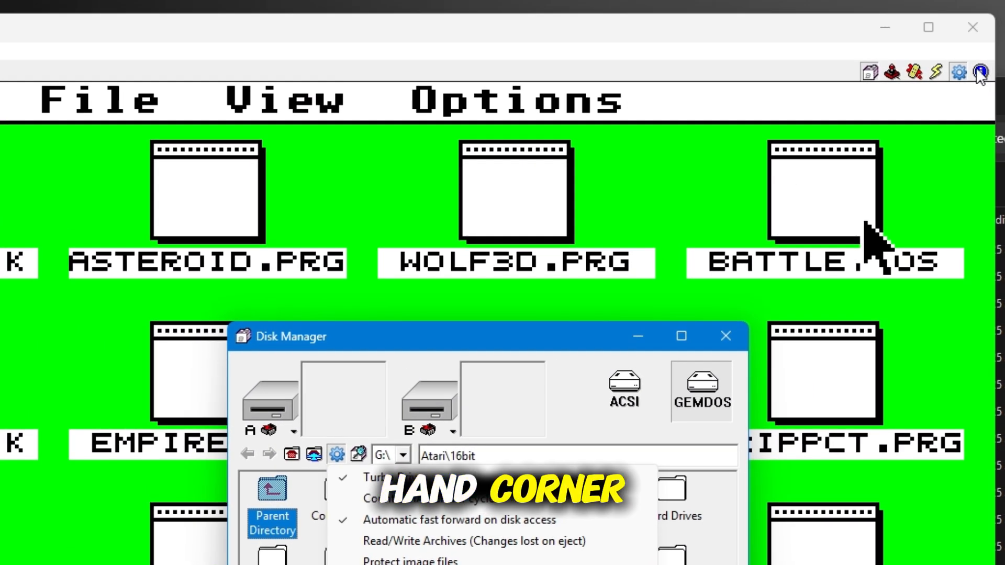
click(981, 72)
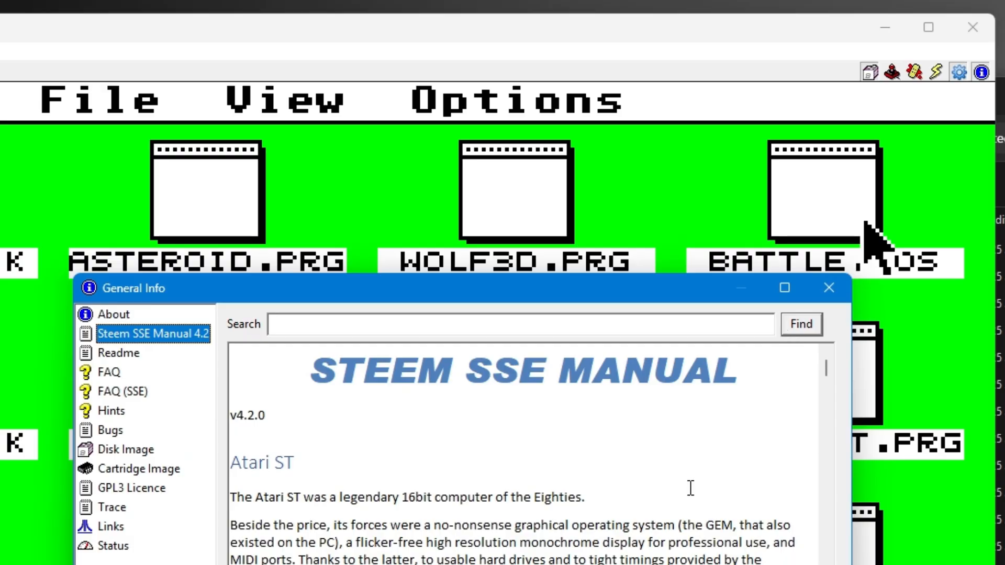
scroll(691, 487, down, 8)
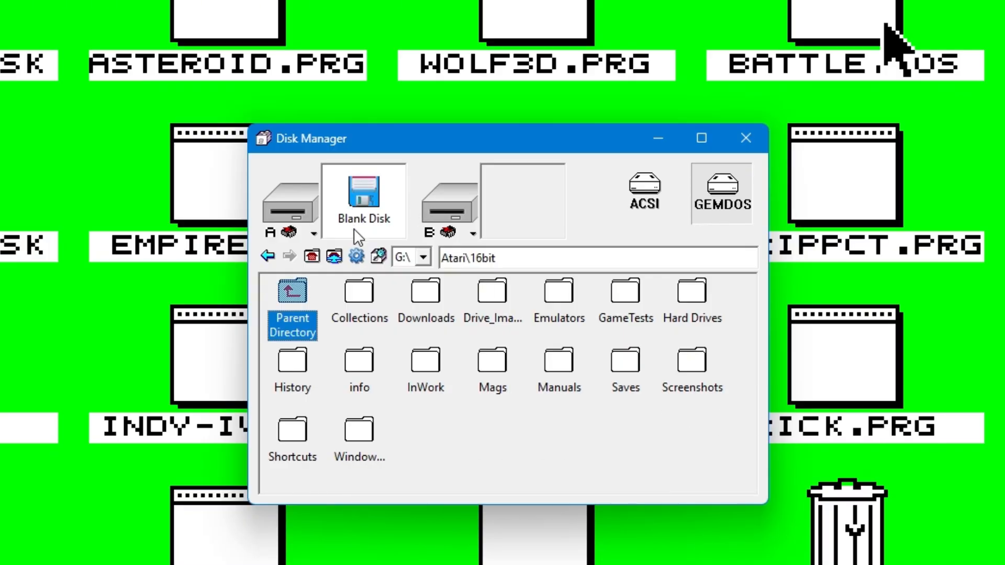
- Insert NewOrd11.zip from the Timewarp folder into drive A and open floppy disk A on the Atari desktop
click(356, 256)
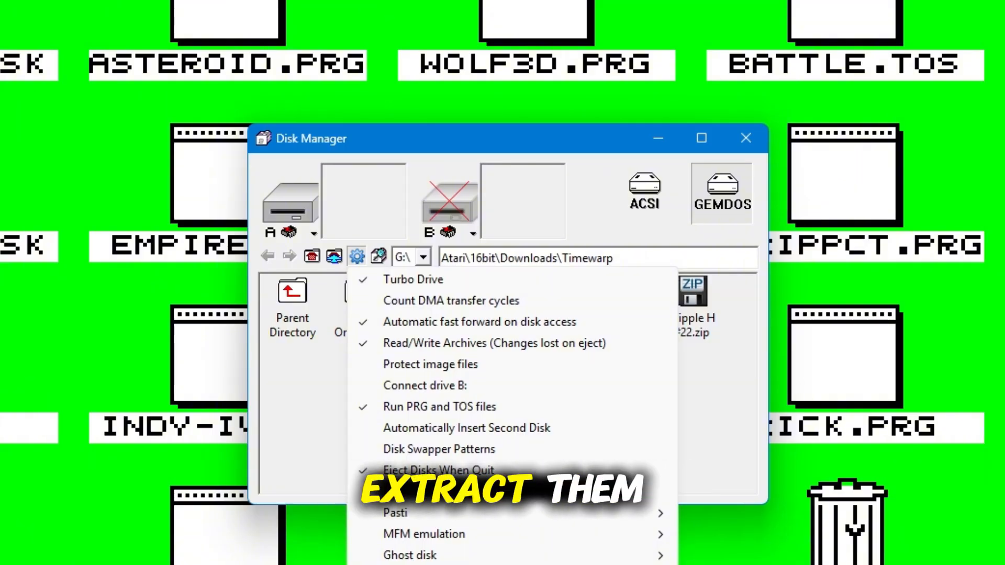
click(307, 381)
click(553, 294)
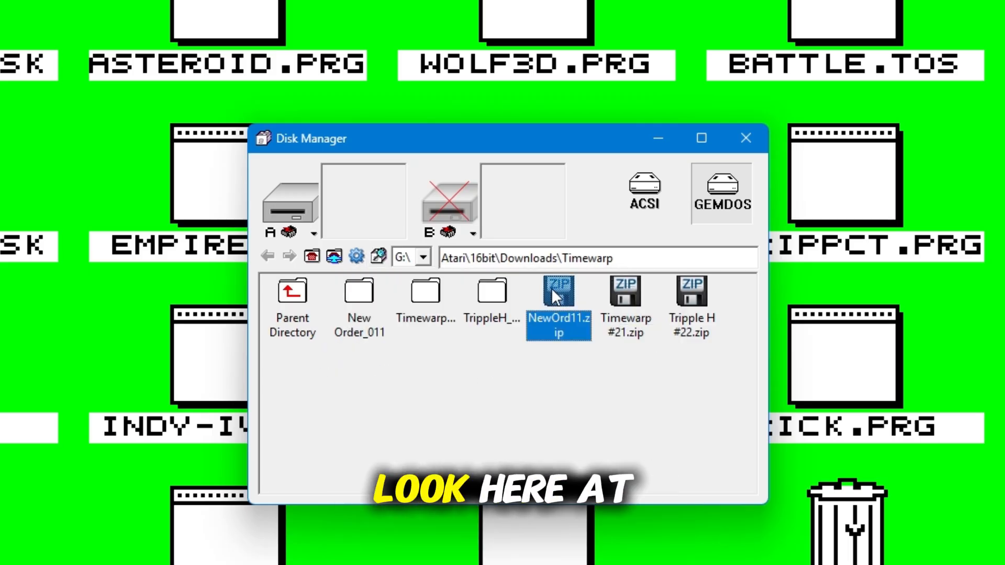
drag(553, 292, 369, 206)
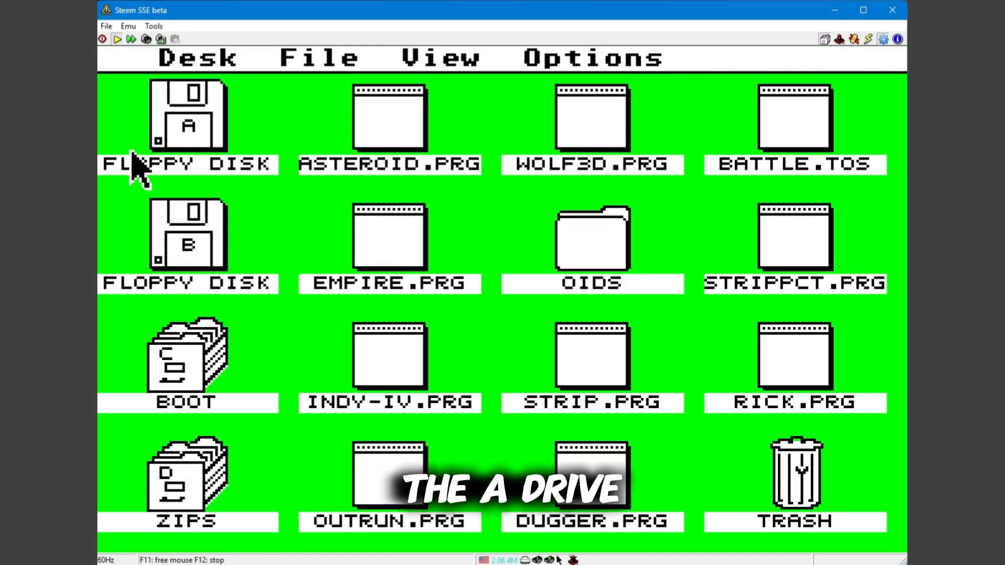
click(175, 128)
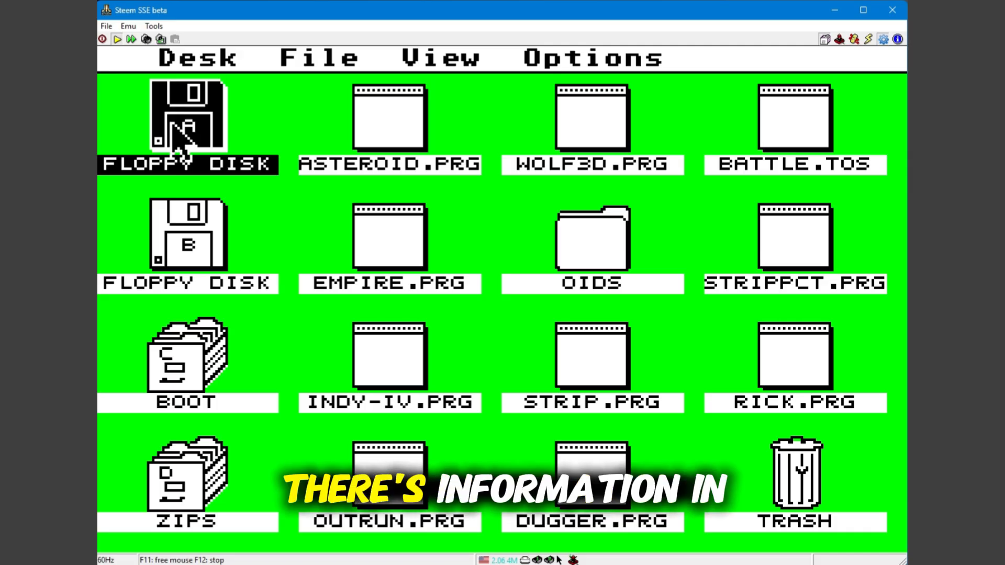
double_click(175, 129)
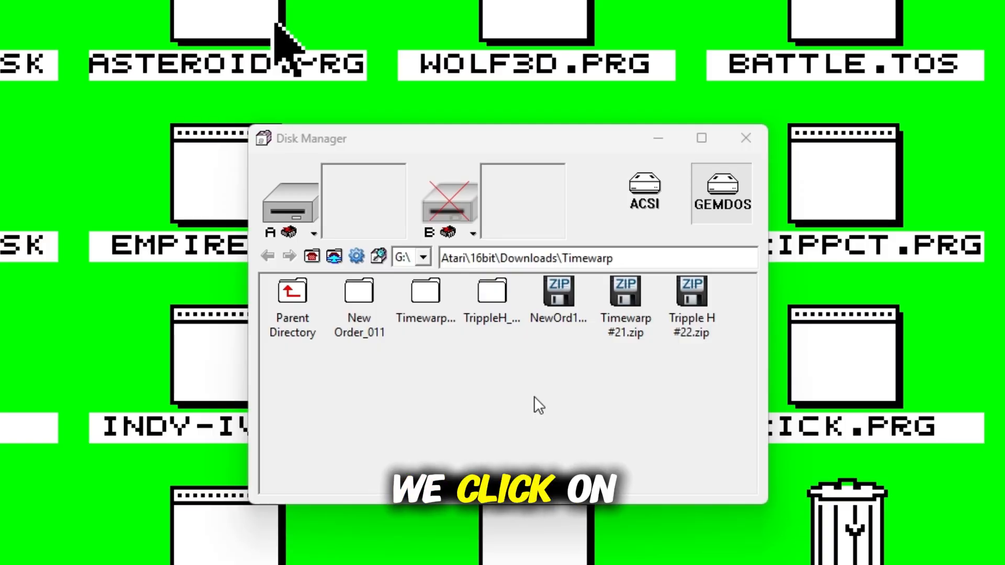
- Connect drive B in the Disk Manager and disconnect it again with the Connect drive B: setting
click(442, 202)
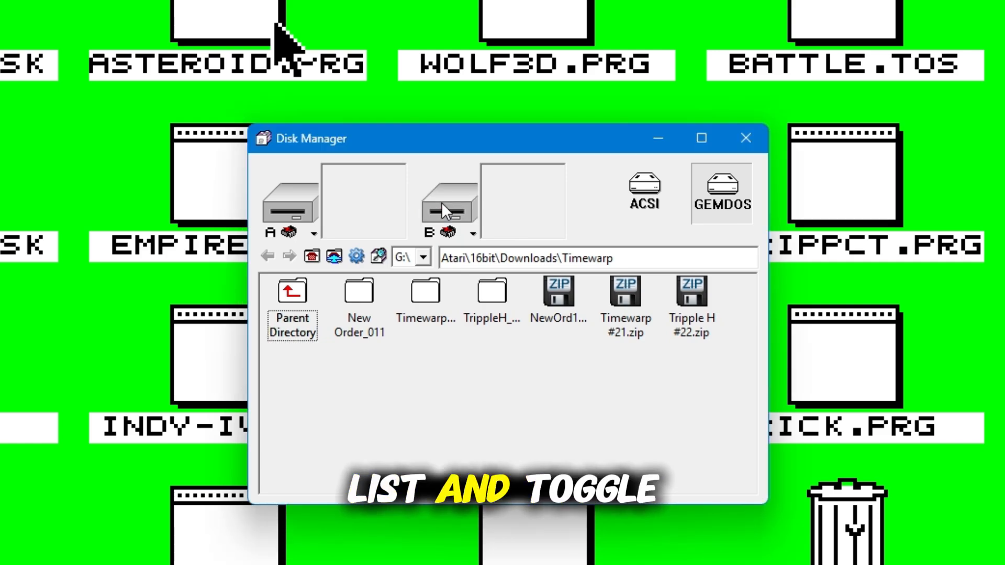
click(357, 254)
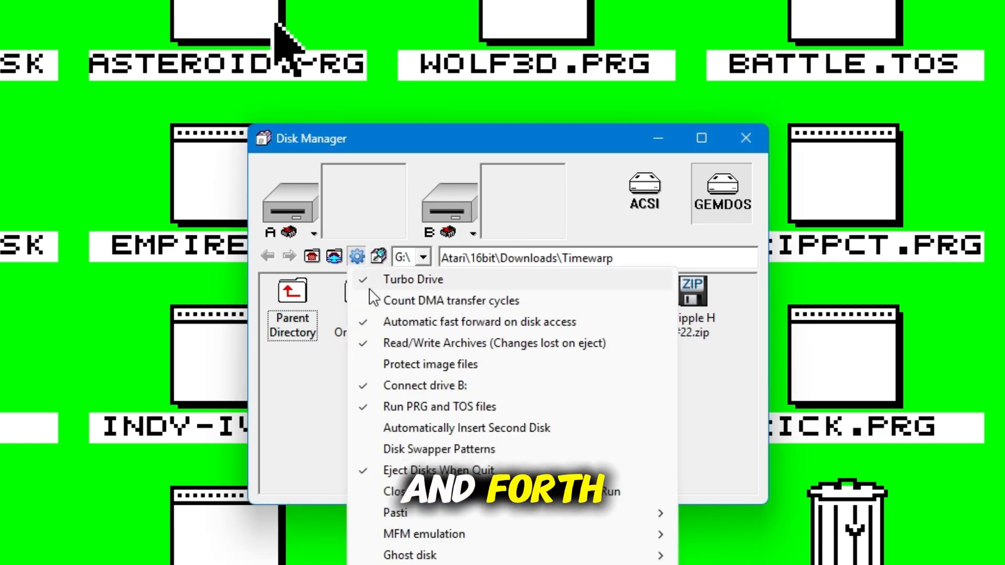
click(389, 381)
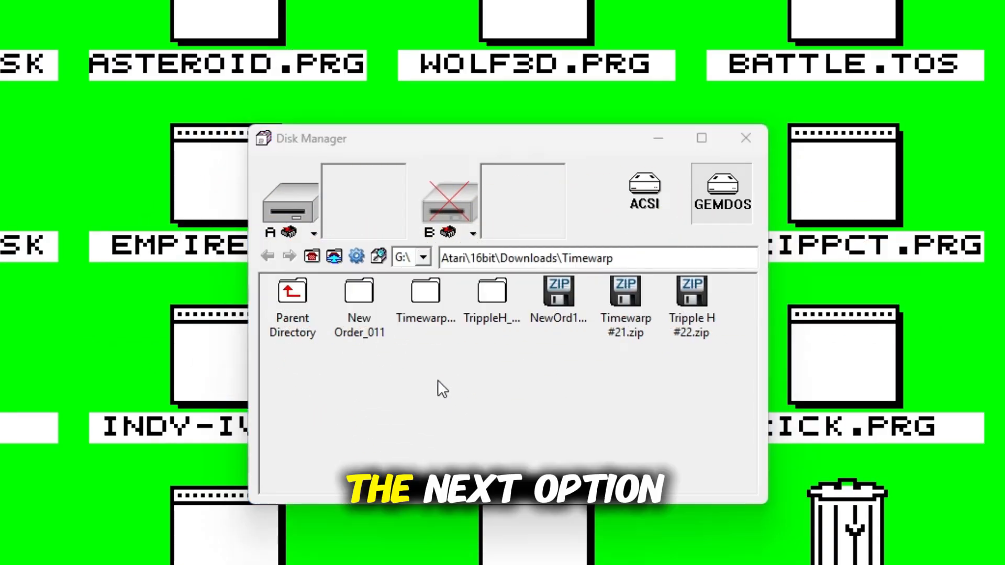
- Review the Run PRG and TOS files setting, close the Disk Manager, and run RICK.PRG from File Explorer
click(357, 255)
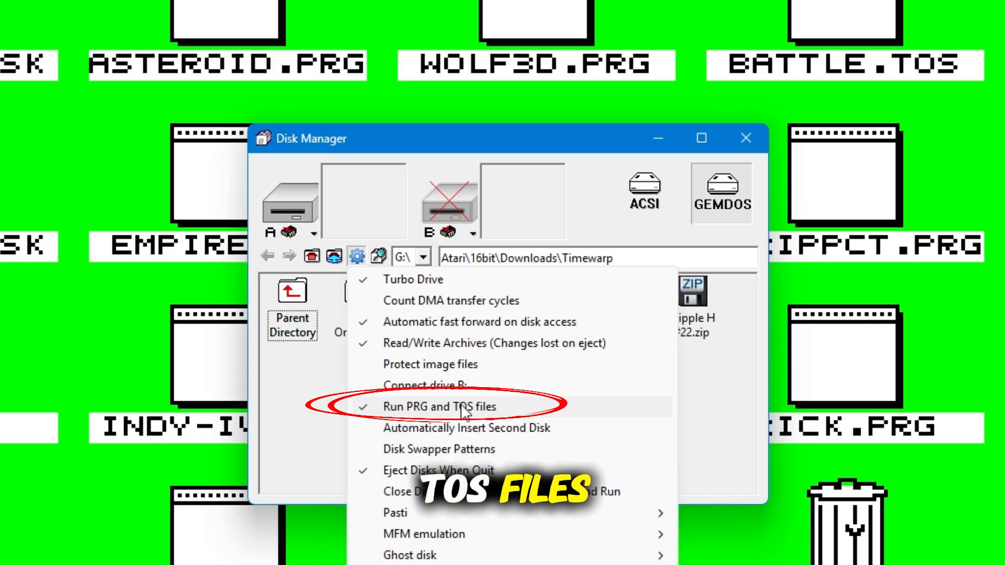
click(745, 139)
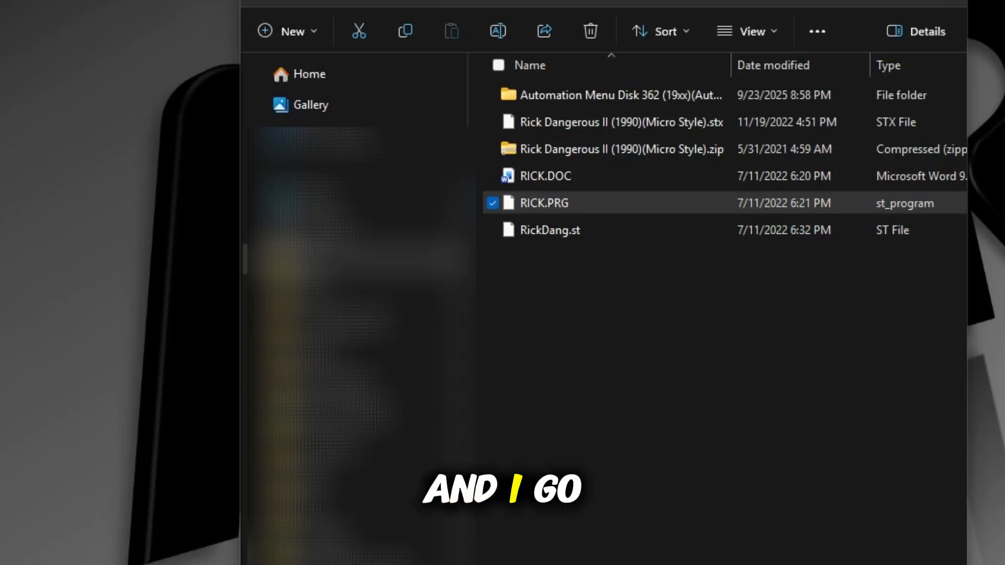
double_click(548, 202)
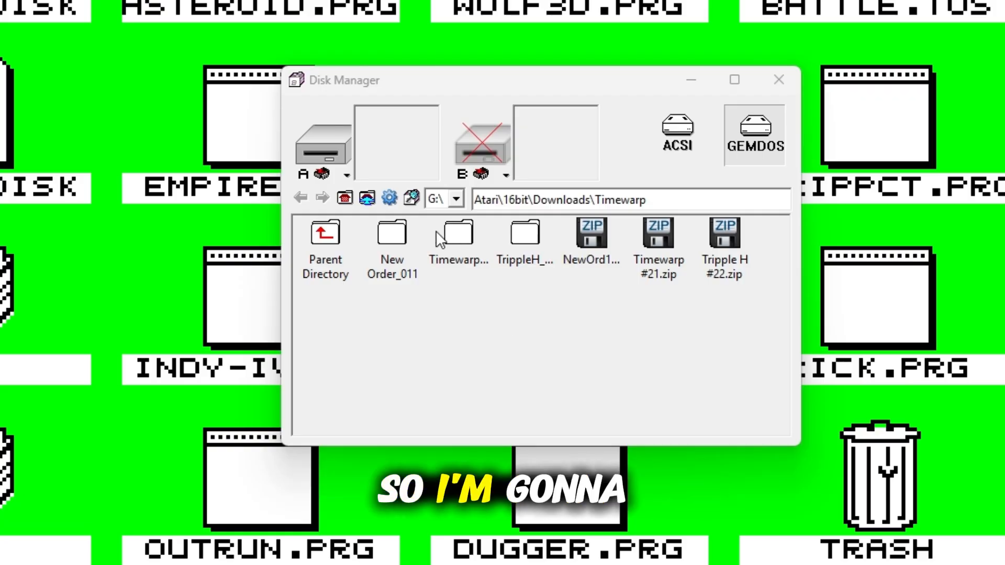
- Set the Double Click Disk Action to None and try it on NewOrd11.zip
click(389, 198)
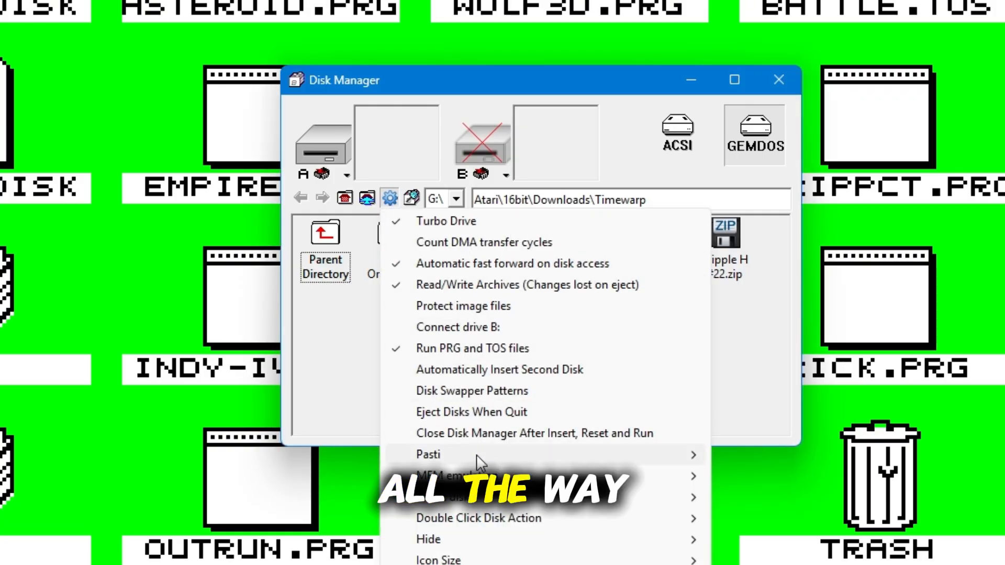
mouse_move(478, 522)
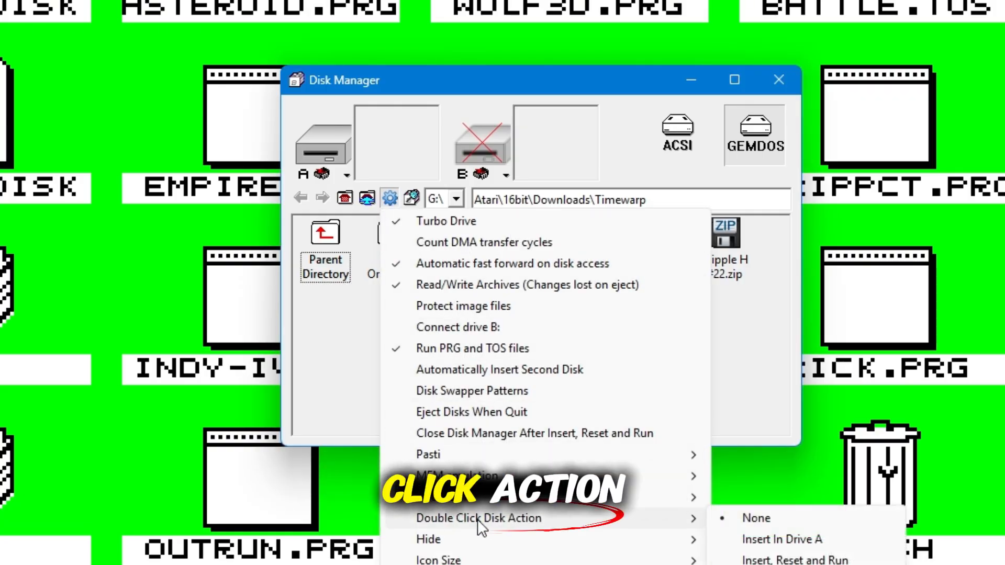
click(774, 517)
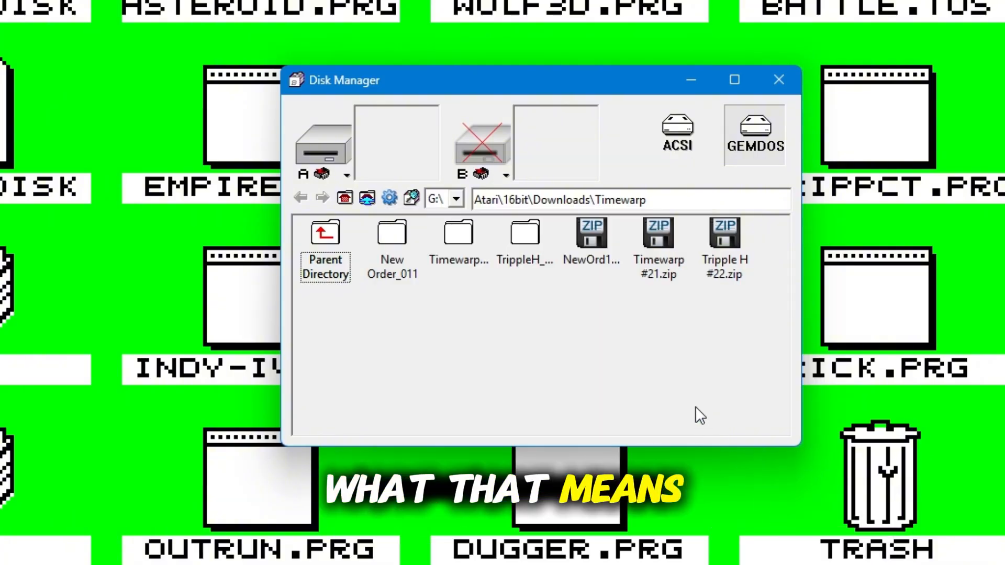
double_click(587, 239)
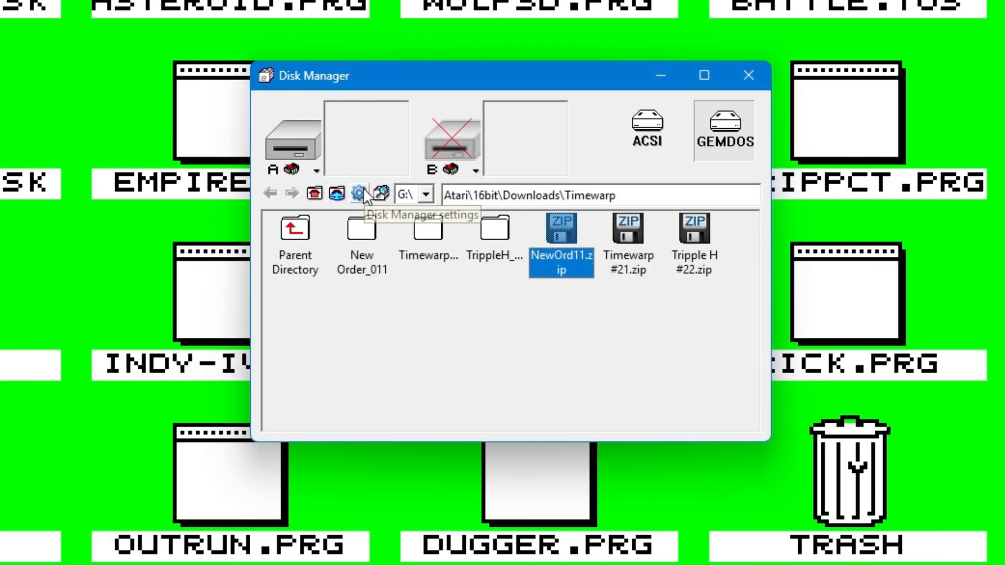
- Set the Double Click Disk Action to Insert In Drive A, try it on NewOrd11.zip, and eject the disk from drive A
click(359, 193)
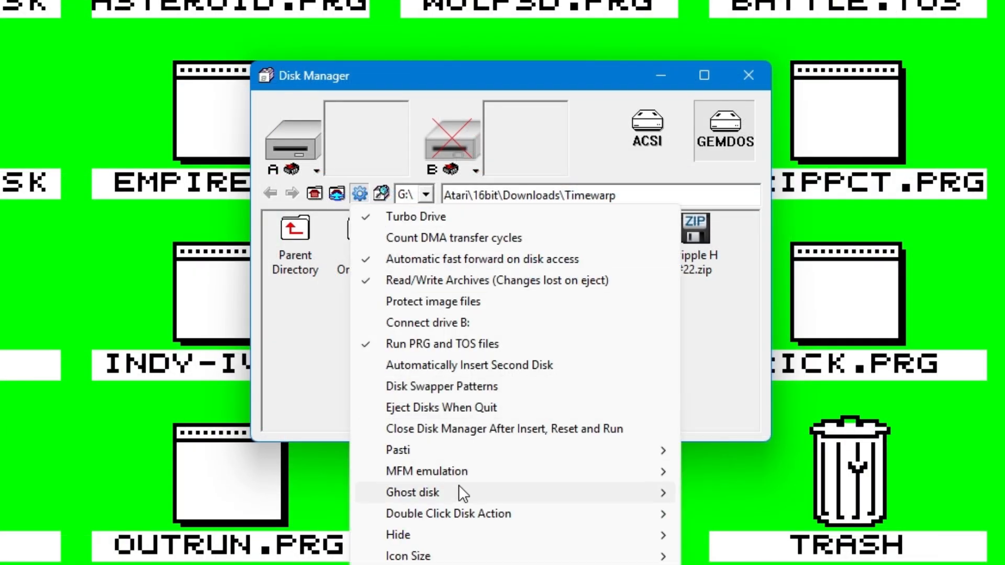
mouse_move(458, 516)
click(746, 535)
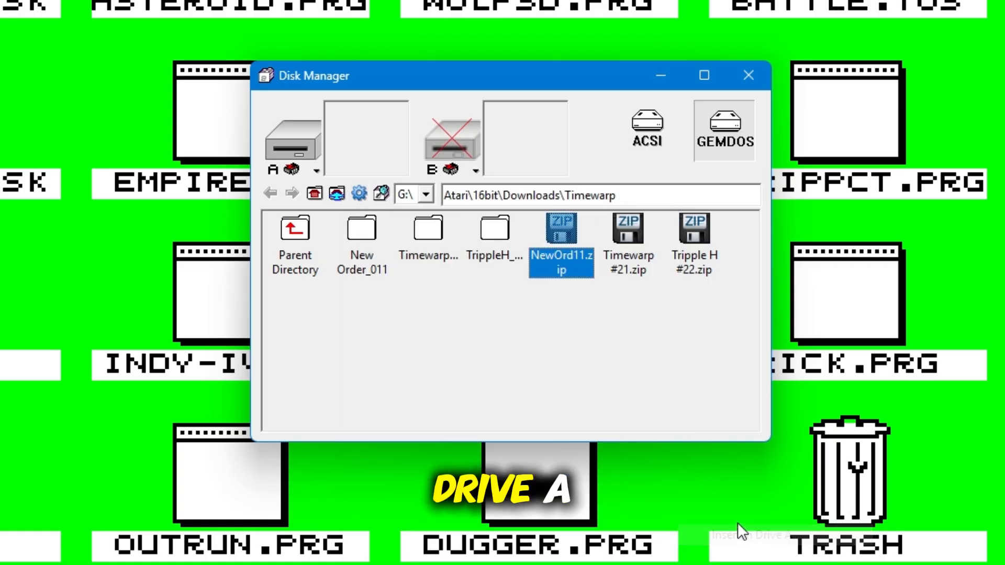
double_click(556, 222)
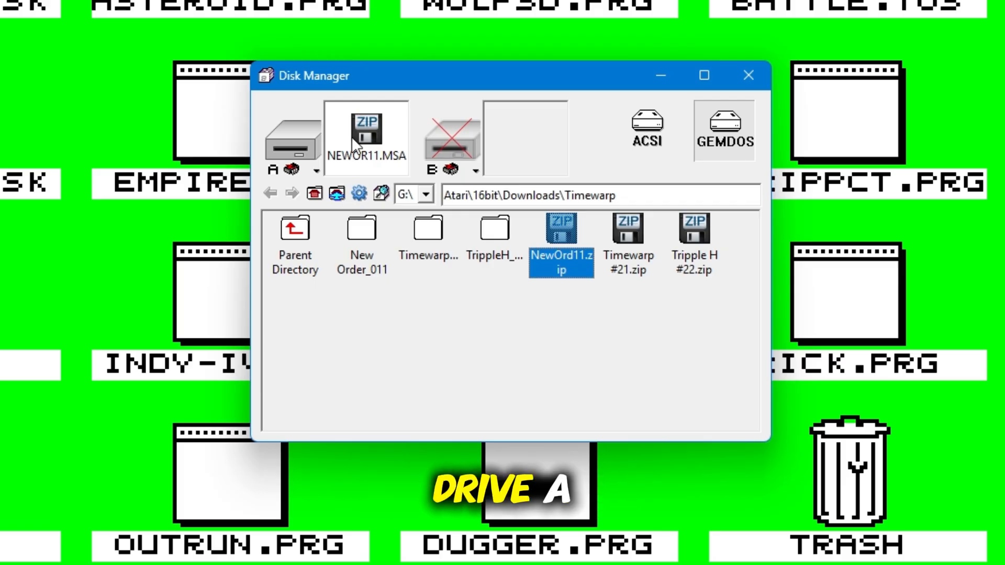
drag(356, 128, 473, 340)
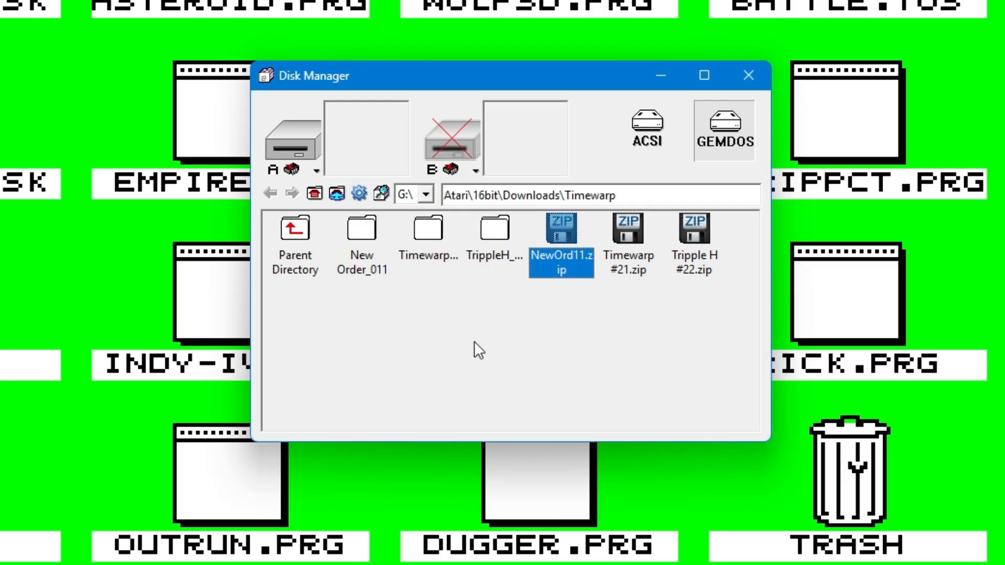
- Set the Double Click Disk Action to Insert, Reset and Run and boot NewOrd11.zip past its startup screen
click(363, 193)
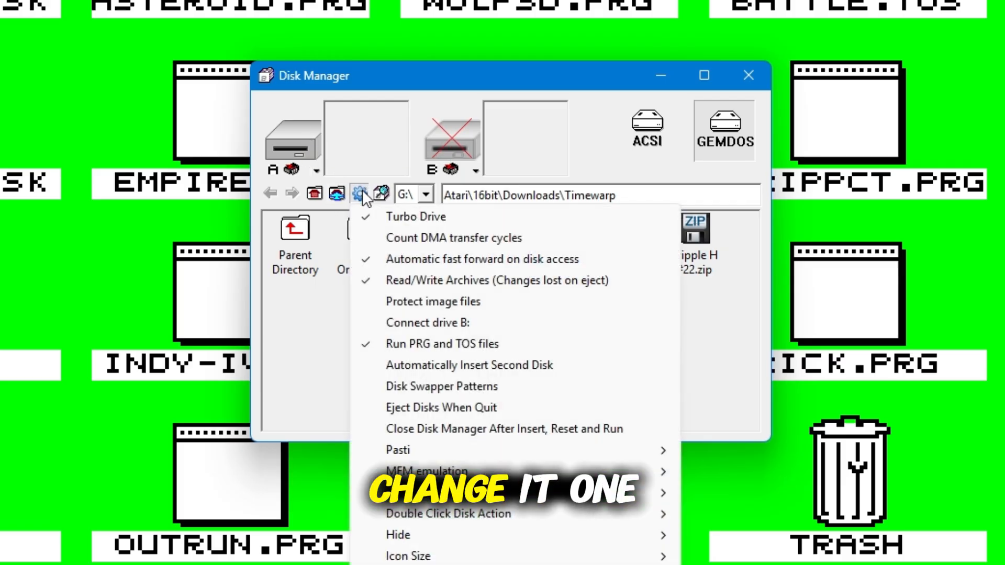
mouse_move(524, 514)
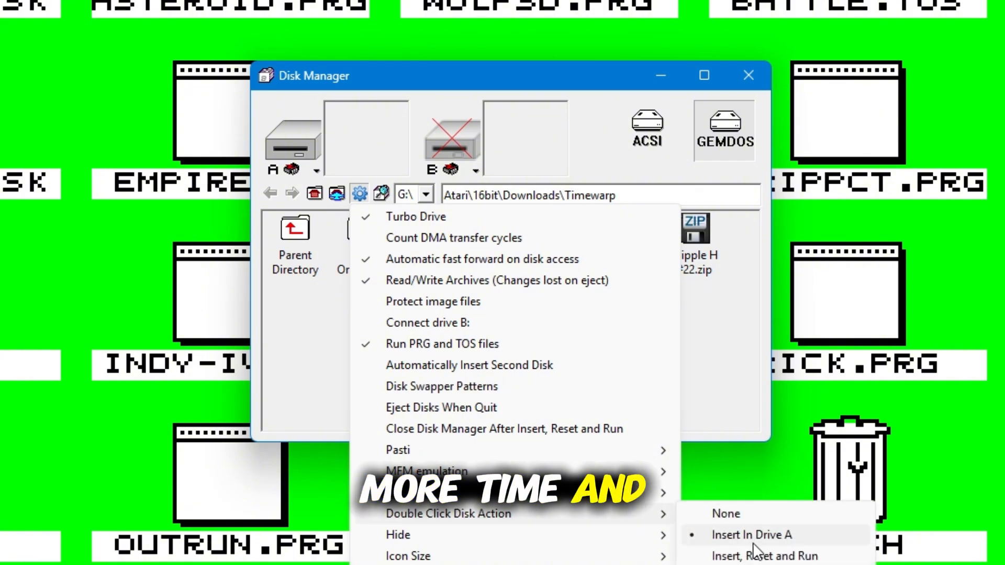
click(804, 557)
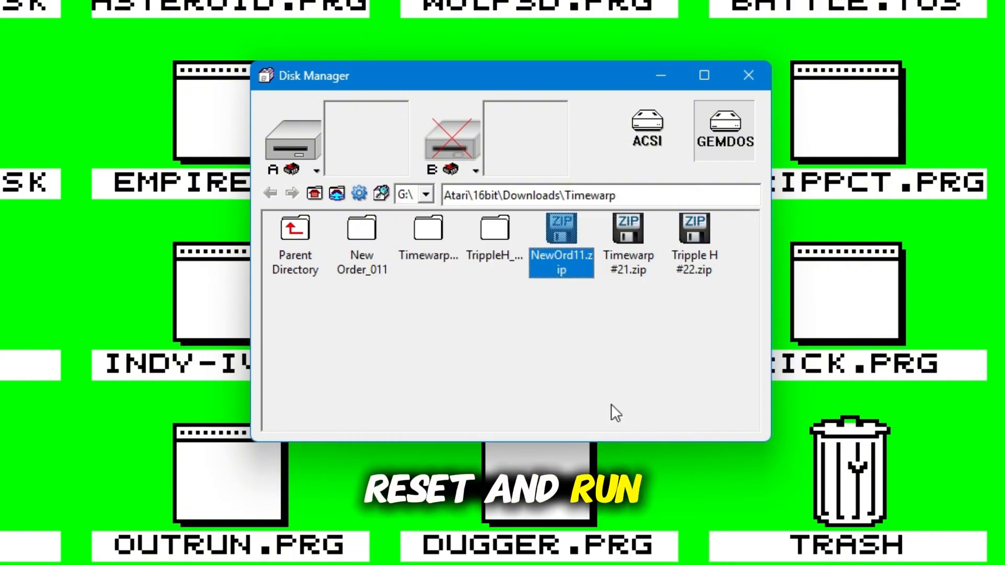
double_click(560, 234)
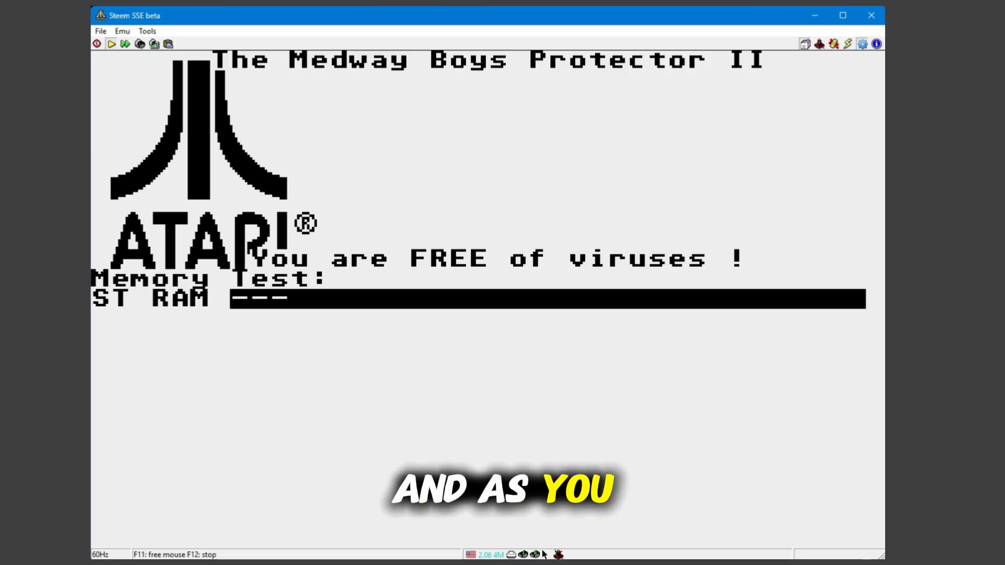
key(space)
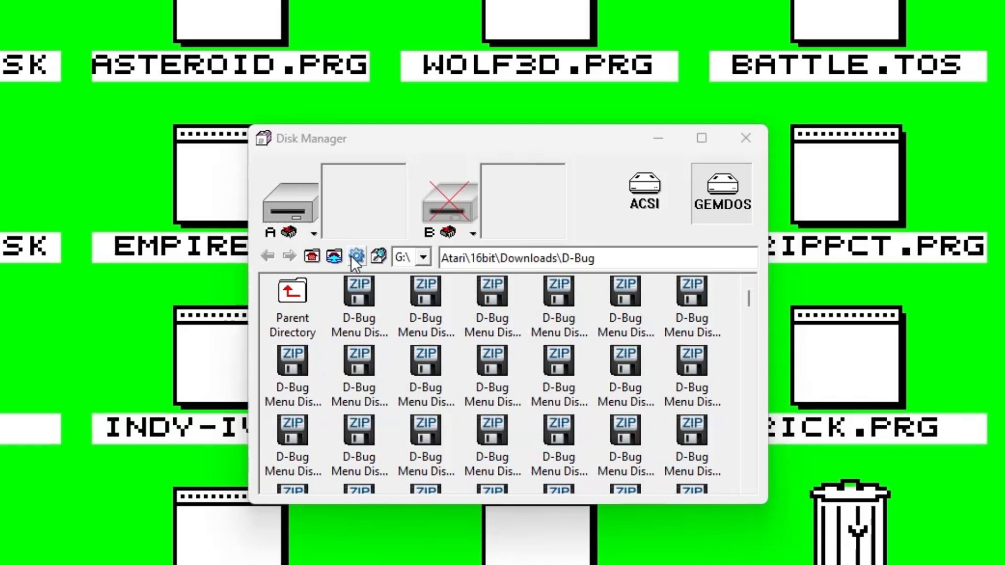
- Check the disk settings in the D-Bug folder and insert D-Bug Menu Disk 001 (Disk 1 of 2) into drive A
click(357, 256)
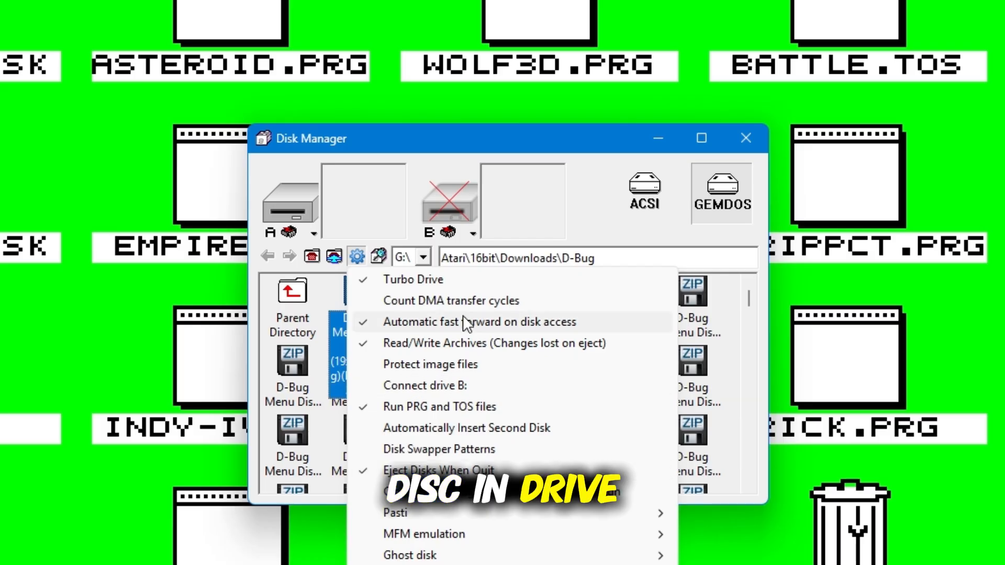
click(412, 144)
drag(347, 312, 368, 194)
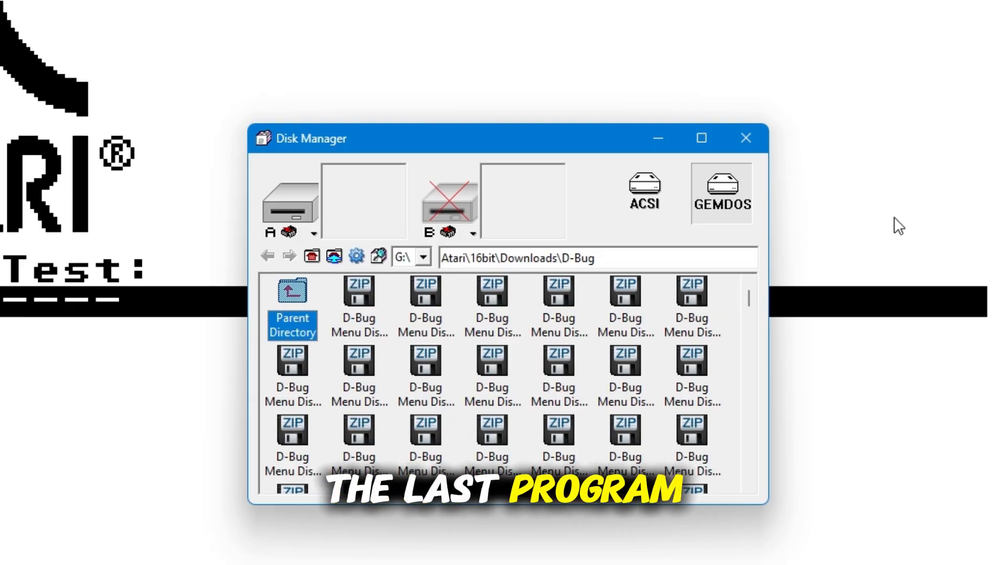
right_click(348, 282)
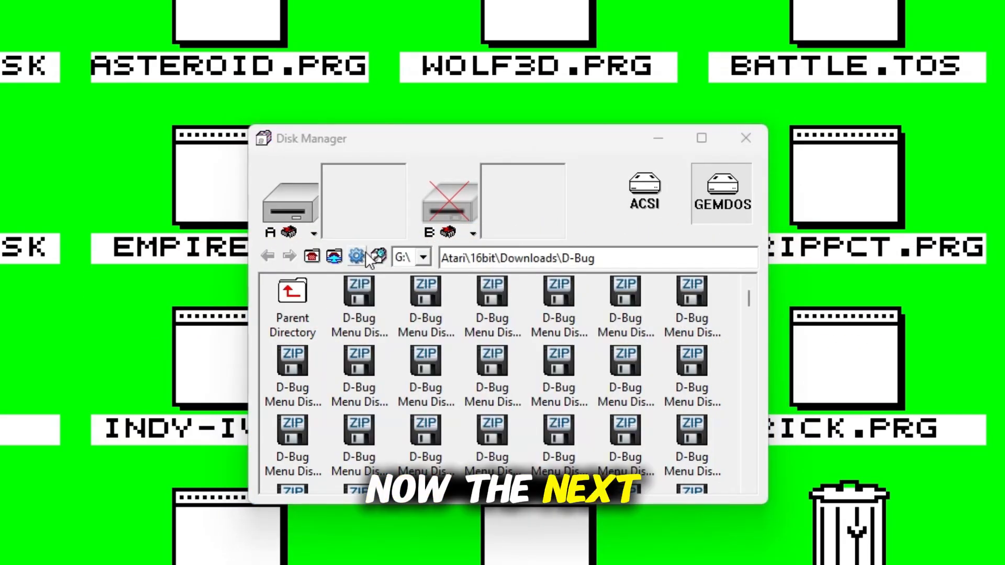
- Enable Close Disk Manager After Insert, Reset and Run and check the related Double Click Disk Action options
click(365, 253)
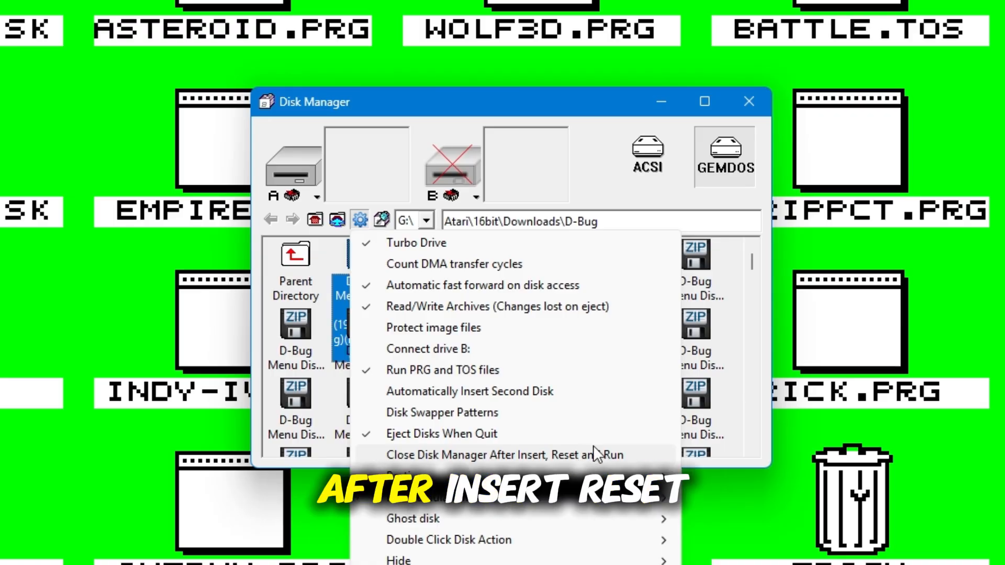
click(398, 453)
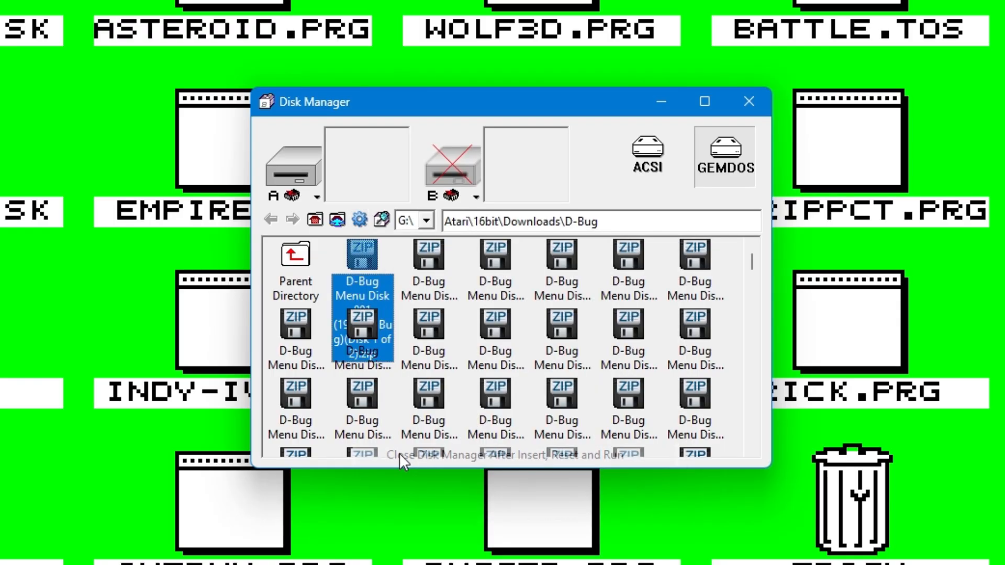
click(350, 222)
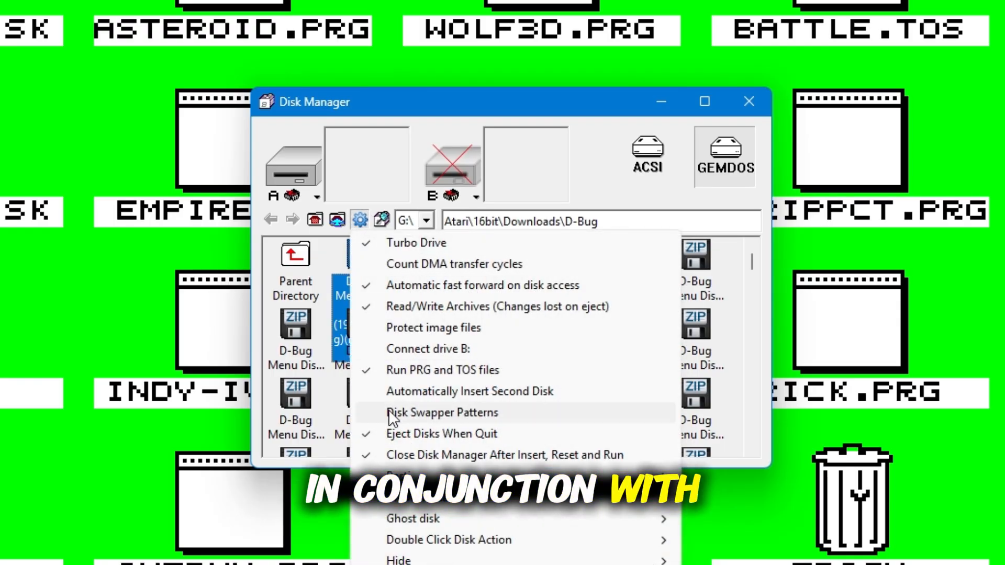
mouse_move(419, 542)
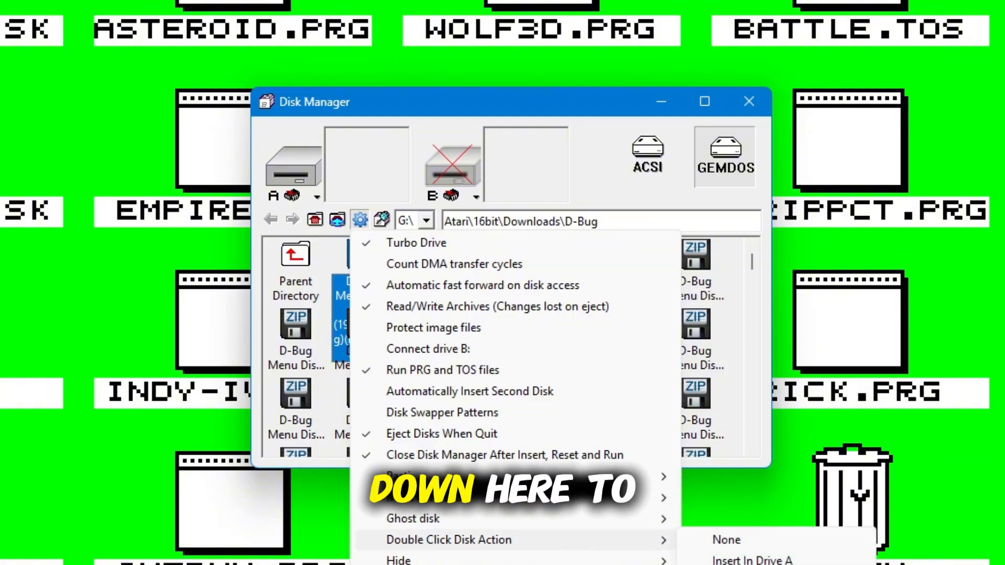
click(375, 97)
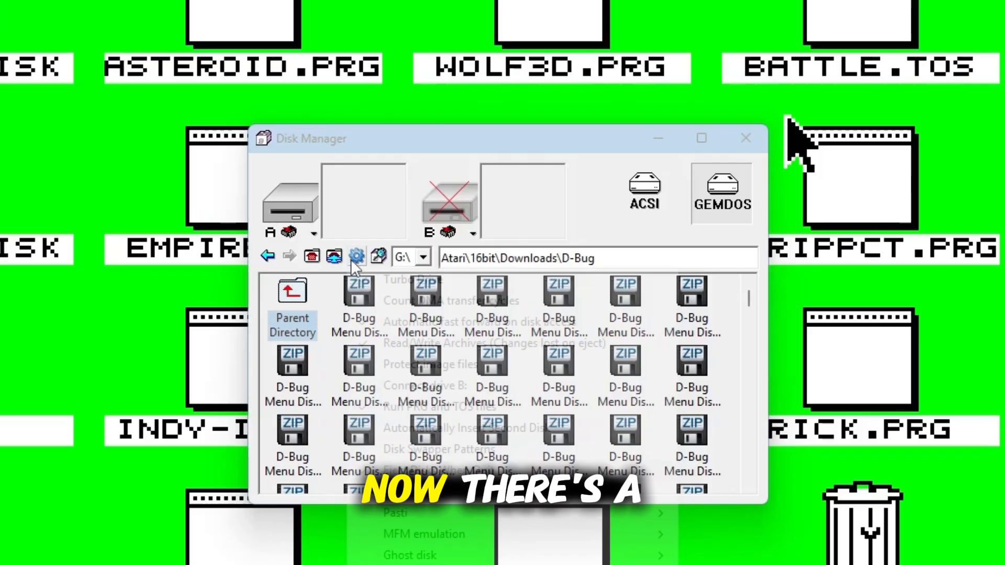
- Look over the Pasti options and the remaining Disk Manager settings
click(357, 256)
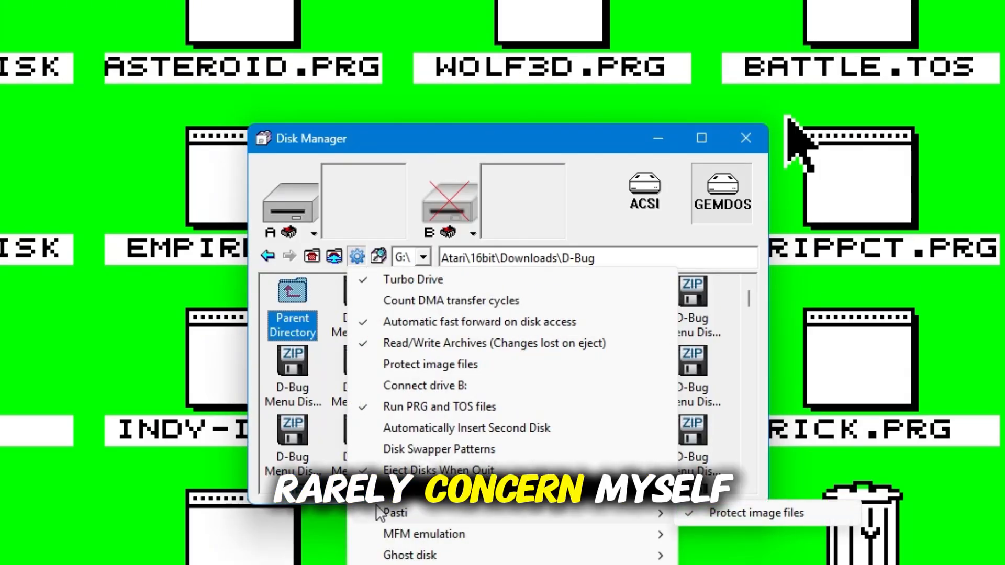
mouse_move(421, 558)
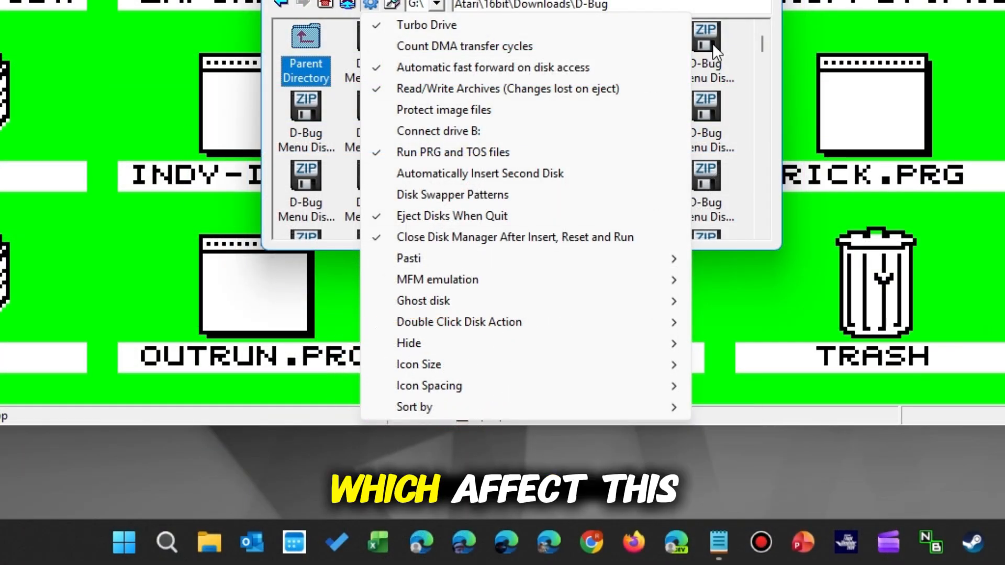
click(736, 49)
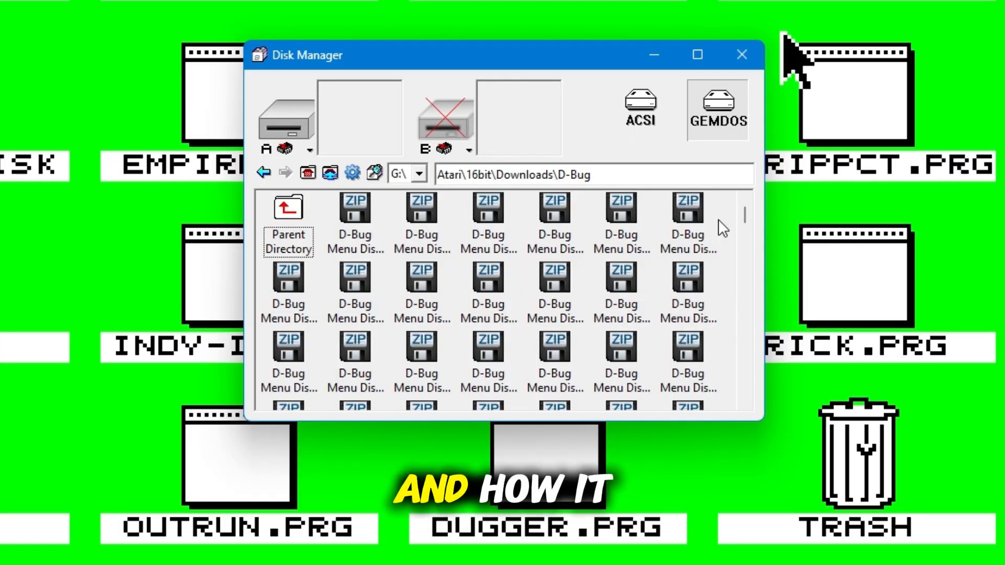
- Try the Small icon size for the D-Bug disk list and return it to Large
click(353, 174)
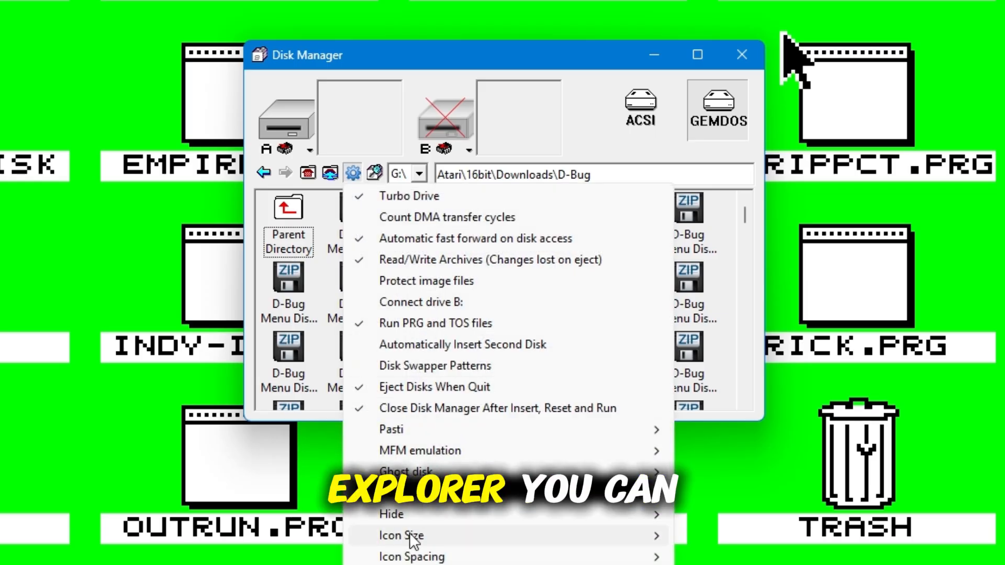
mouse_move(410, 535)
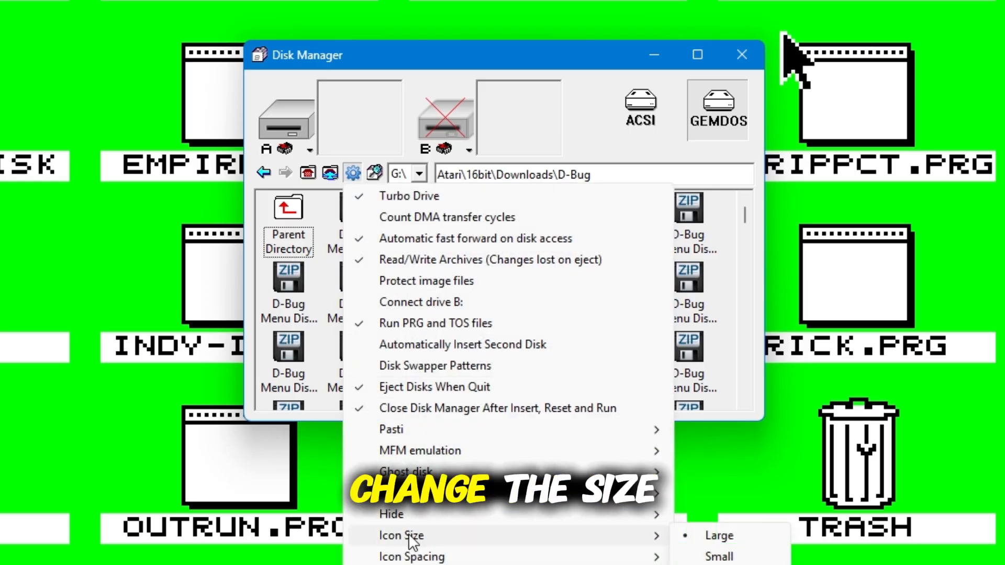
click(720, 557)
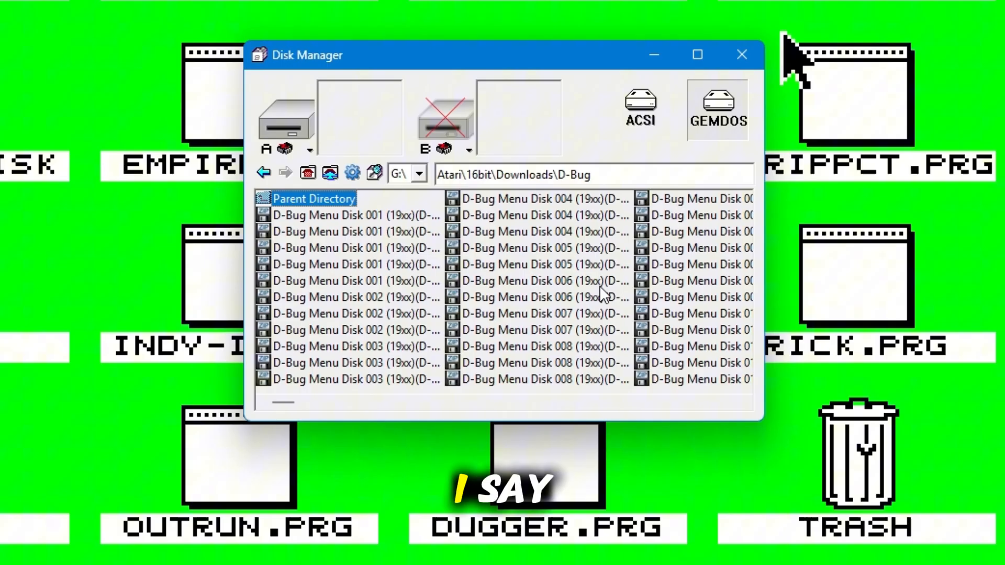
click(352, 173)
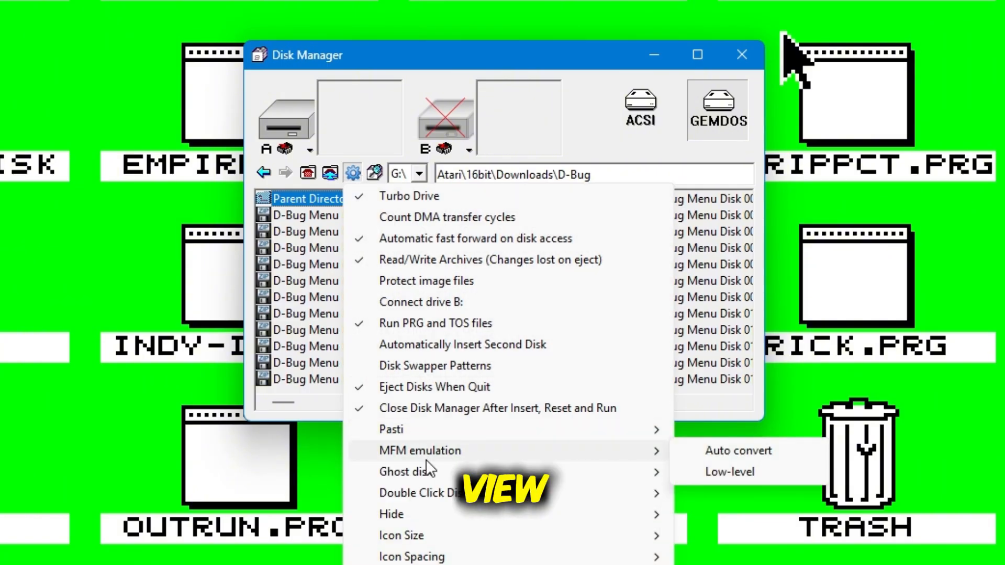
mouse_move(438, 530)
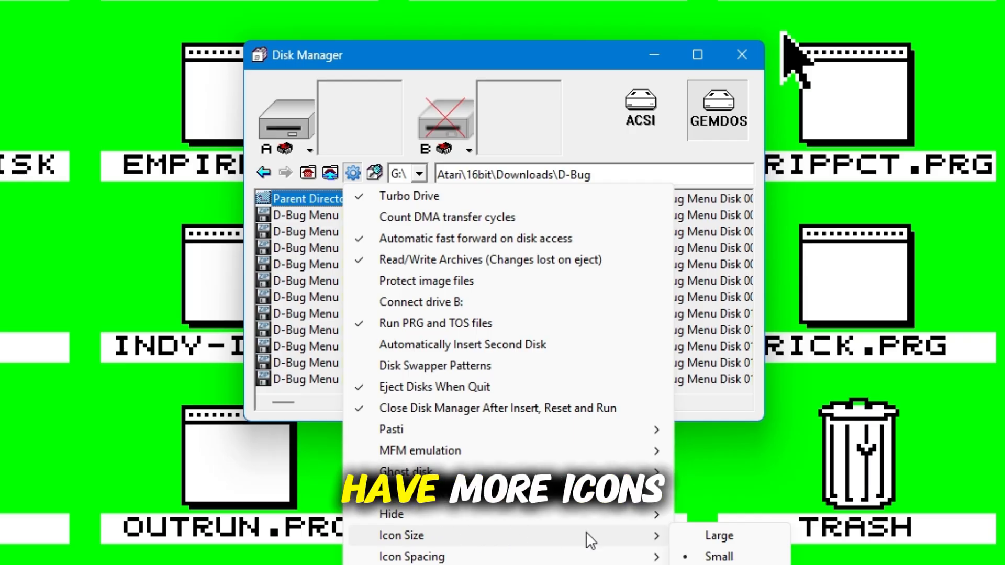
click(712, 534)
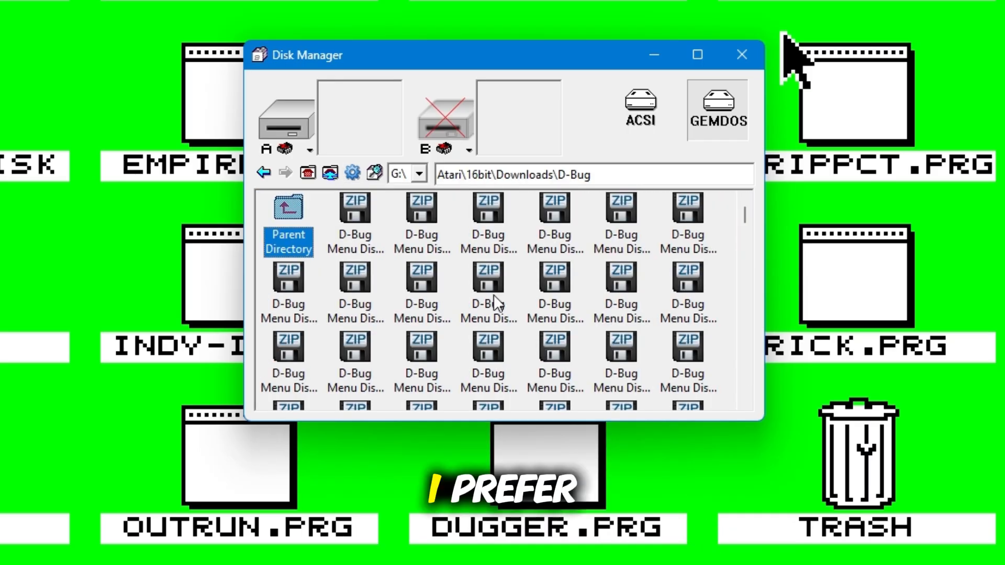
- Try the Thin icon spacing for the D-Bug disk list and restore the wider spacing
click(352, 173)
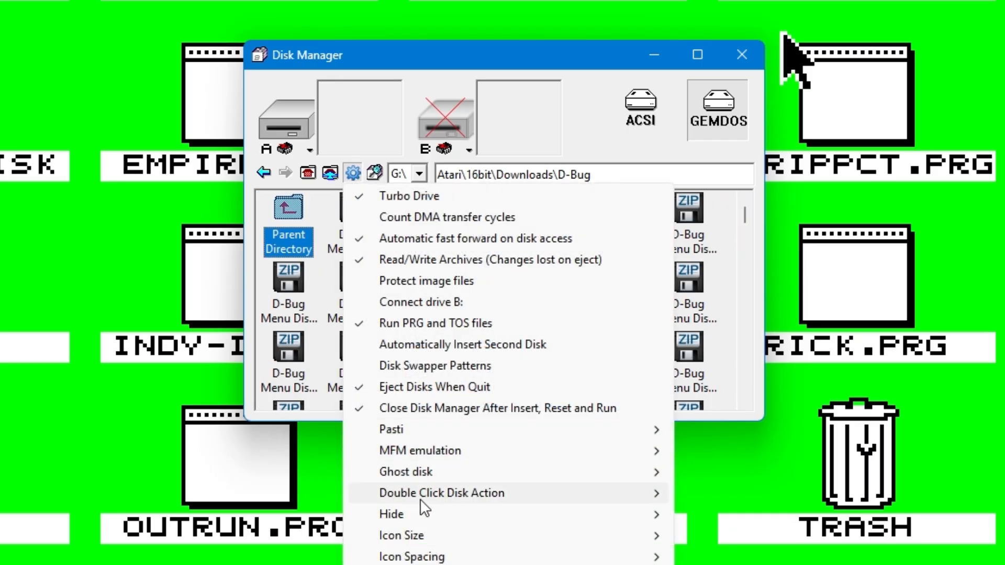
mouse_move(416, 556)
click(716, 558)
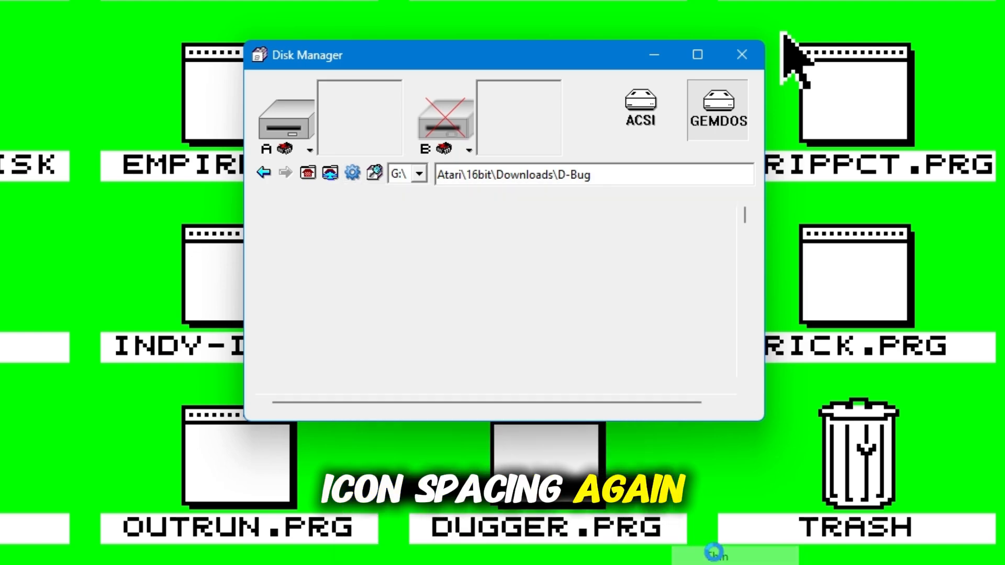
click(352, 173)
mouse_move(393, 558)
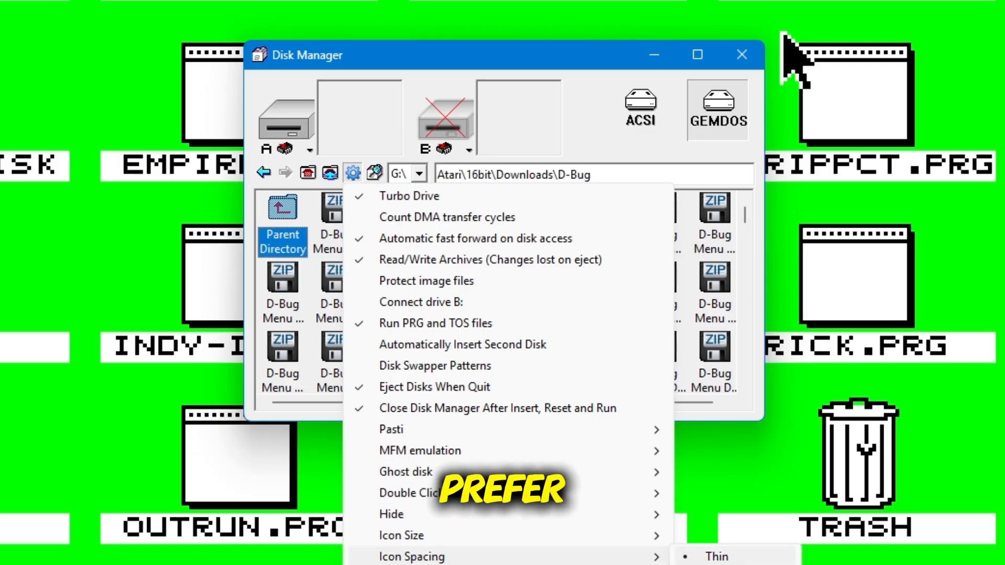
click(716, 564)
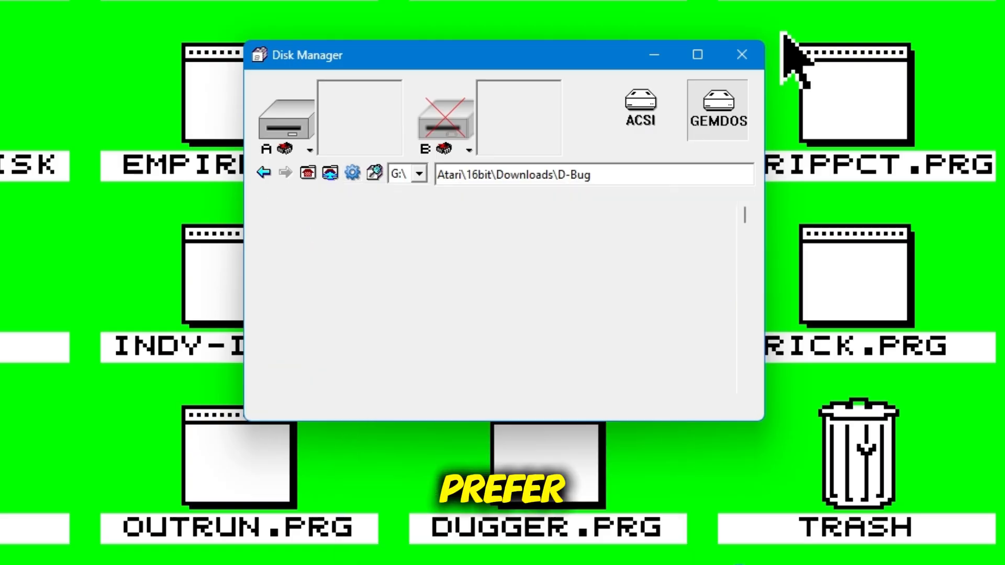
click(352, 173)
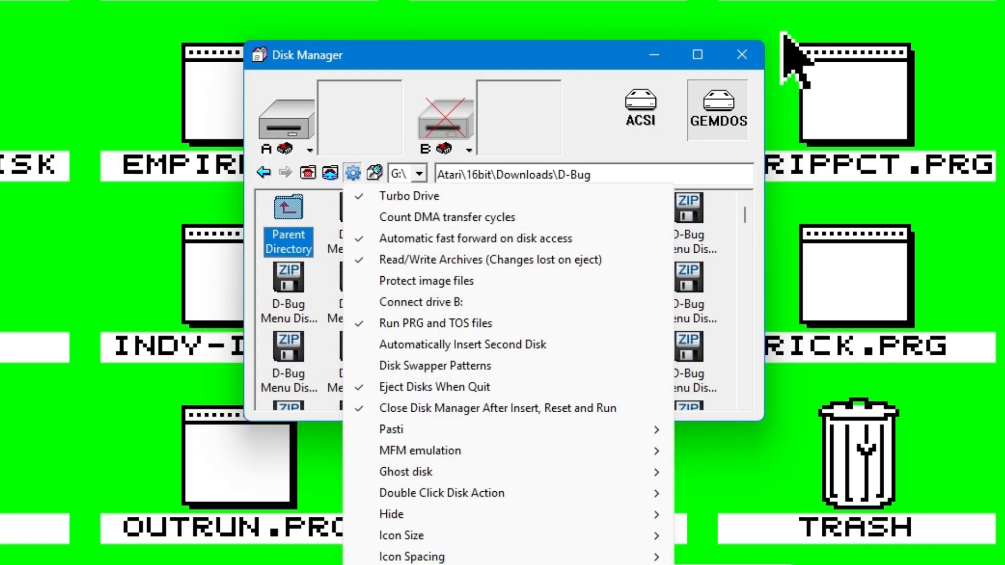
click(707, 564)
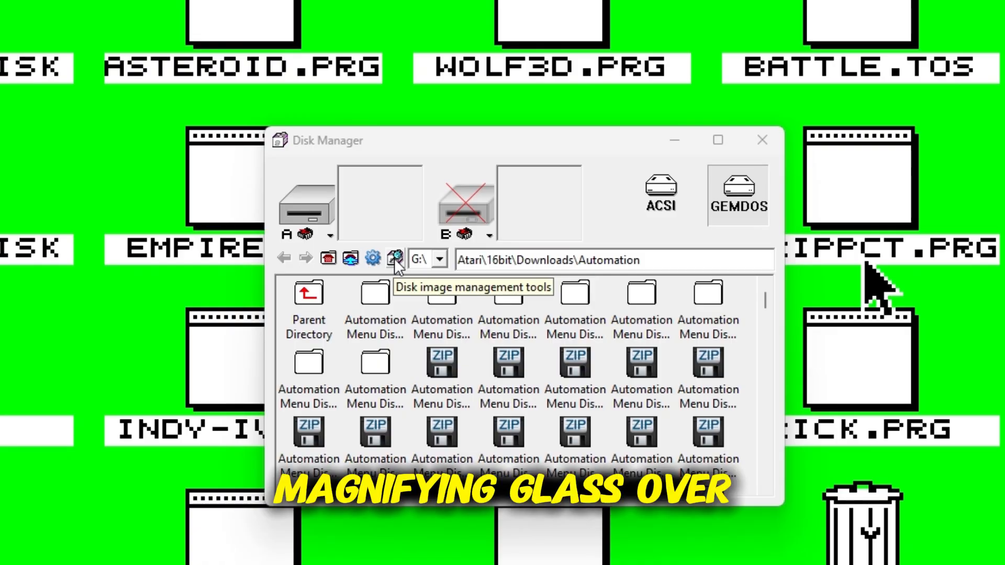
- Open the Automation folder in Explorer, and use Find In Current Folder to search for "aut"
click(396, 259)
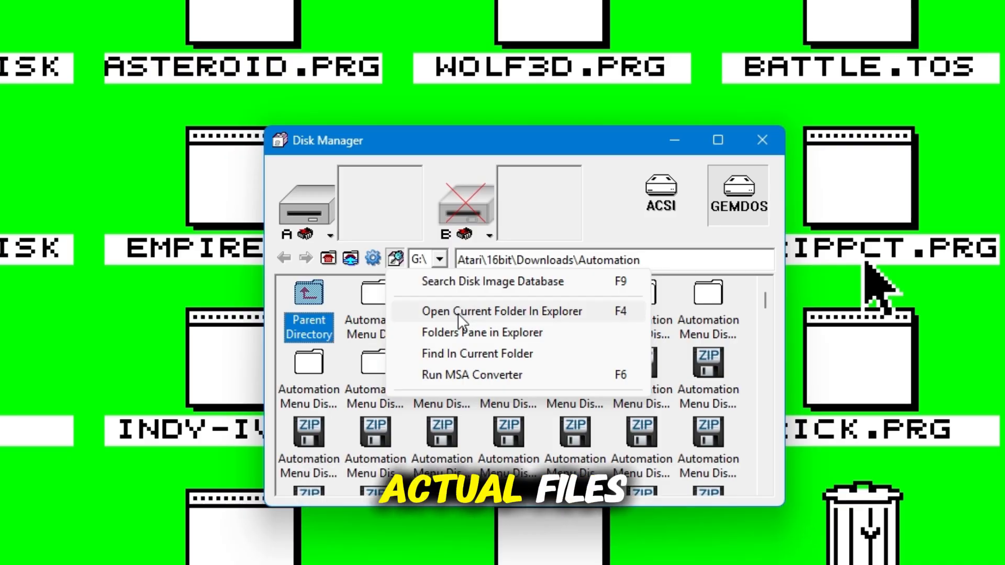
click(459, 315)
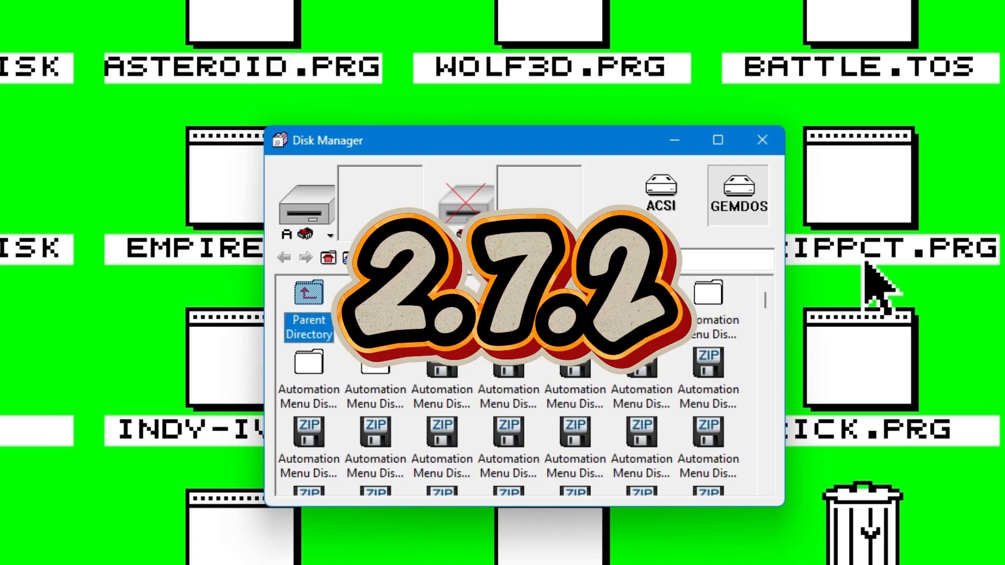
click(372, 258)
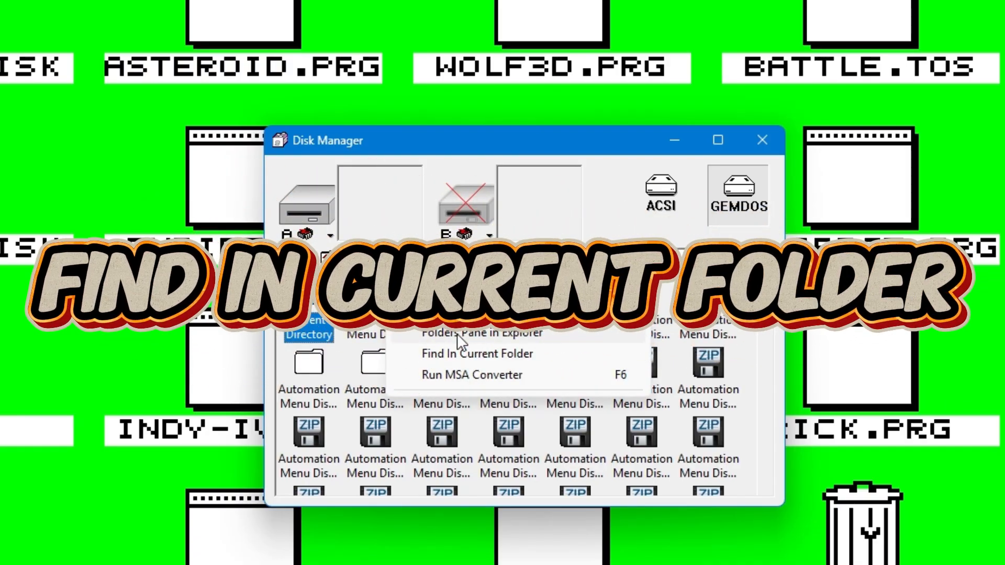
click(465, 353)
click(395, 259)
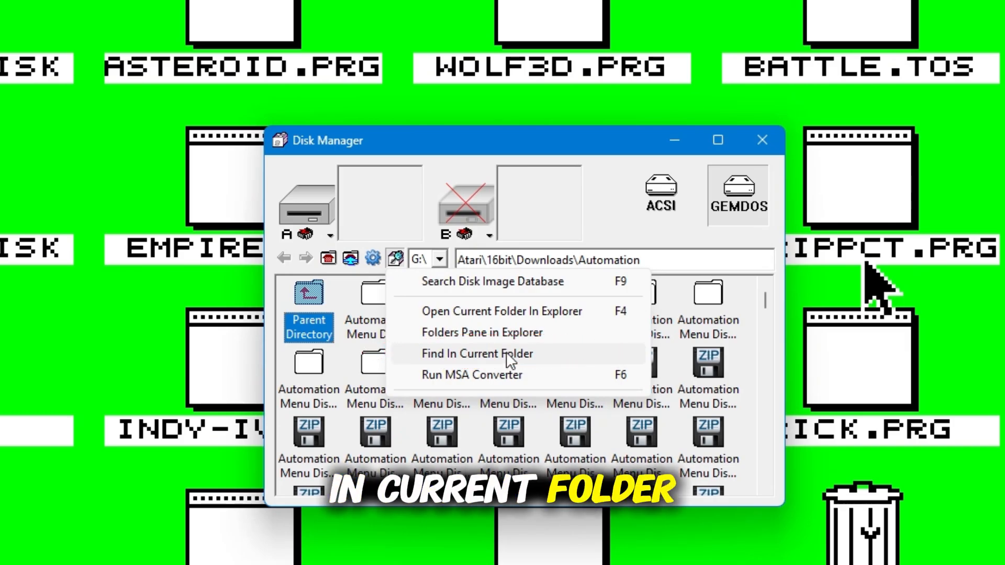
click(524, 359)
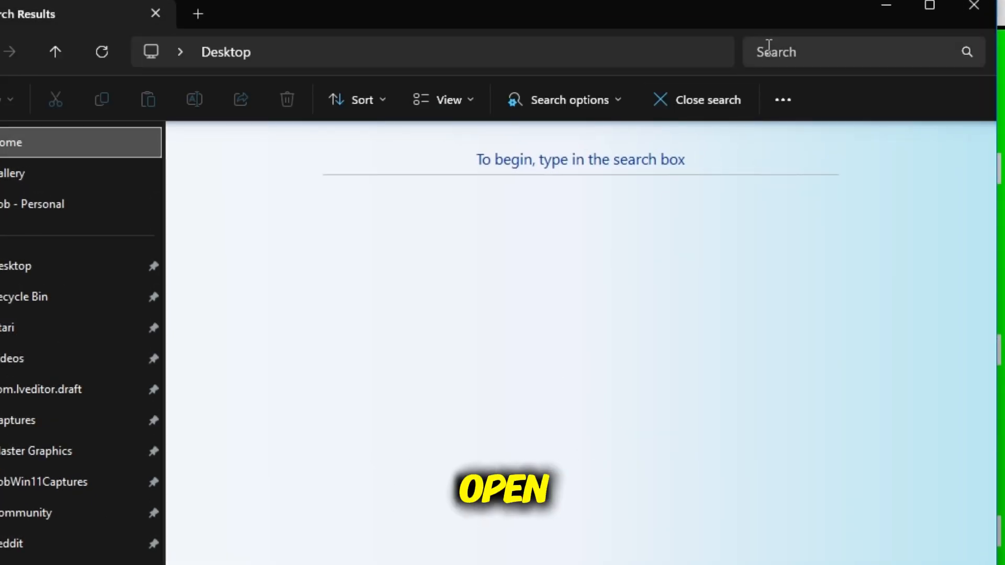
click(769, 46)
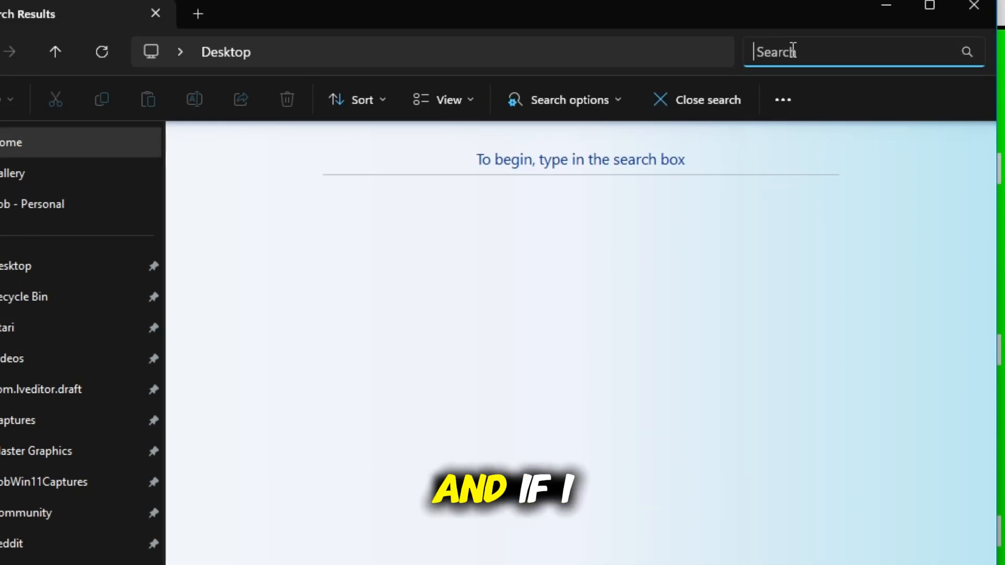
text(aut)
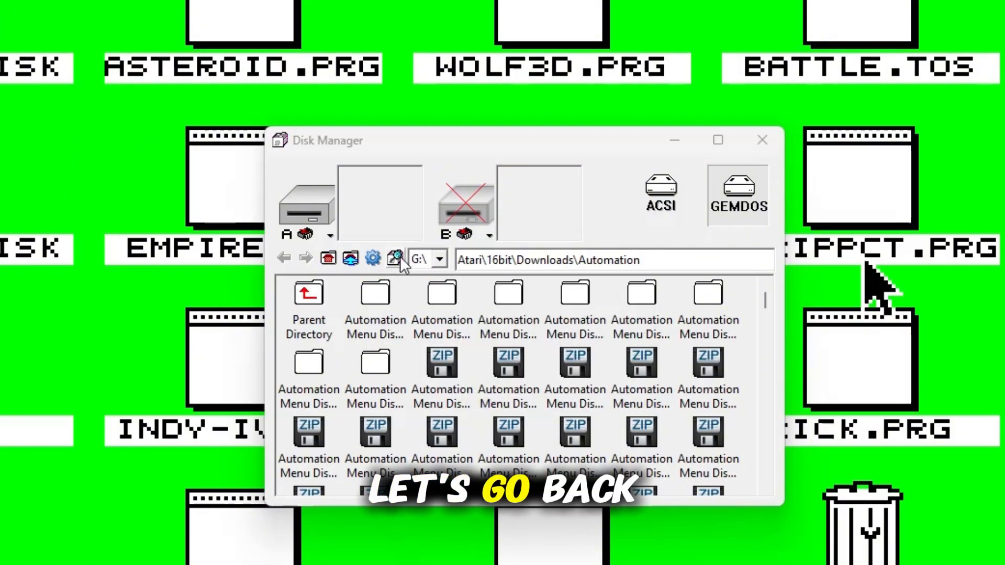
- Open the disk image database search, and browse the Automation game menus on the exxosforum Atari archive in the browser
click(396, 257)
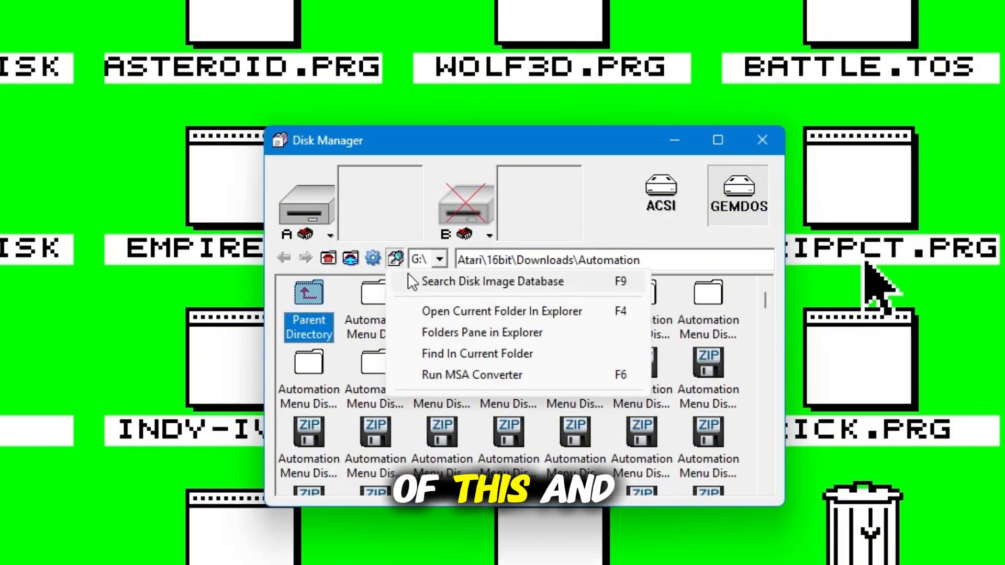
click(517, 281)
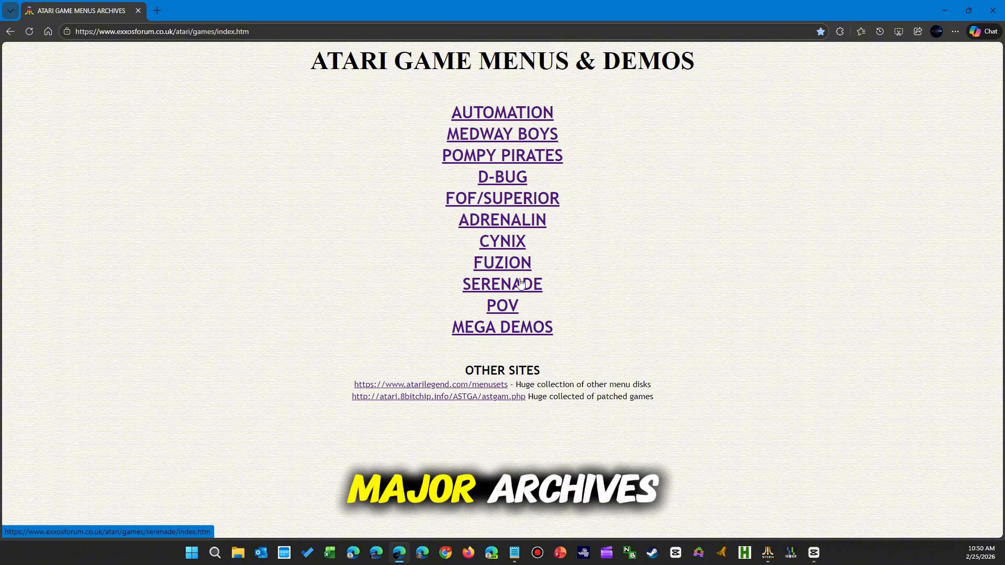
click(503, 115)
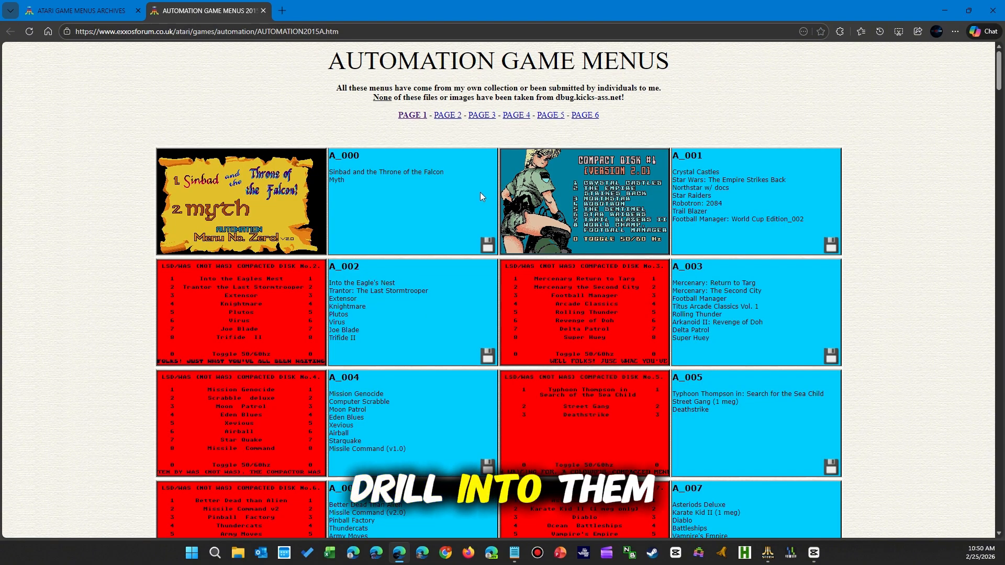
scroll(461, 223, down, 10)
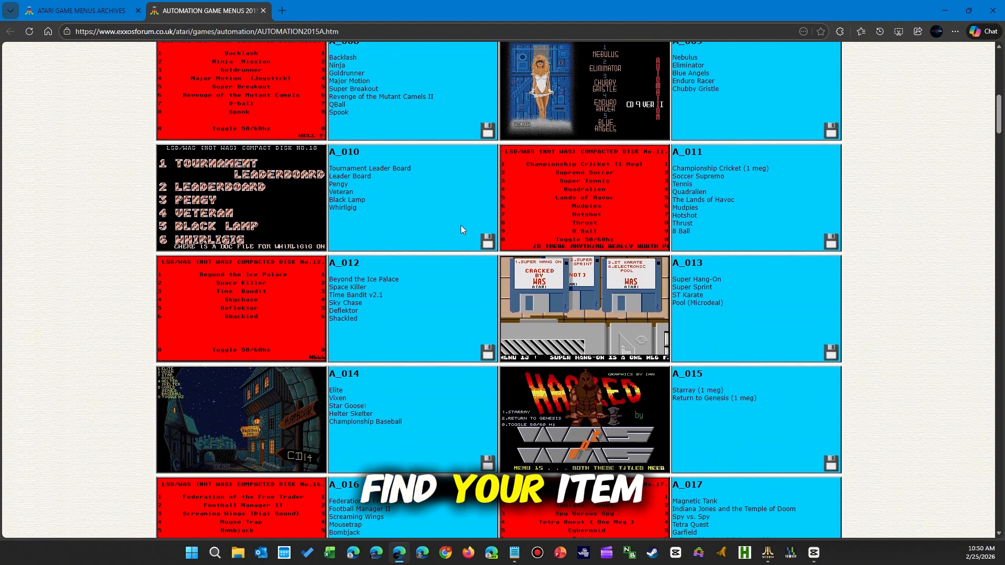
scroll(460, 225, up, 8)
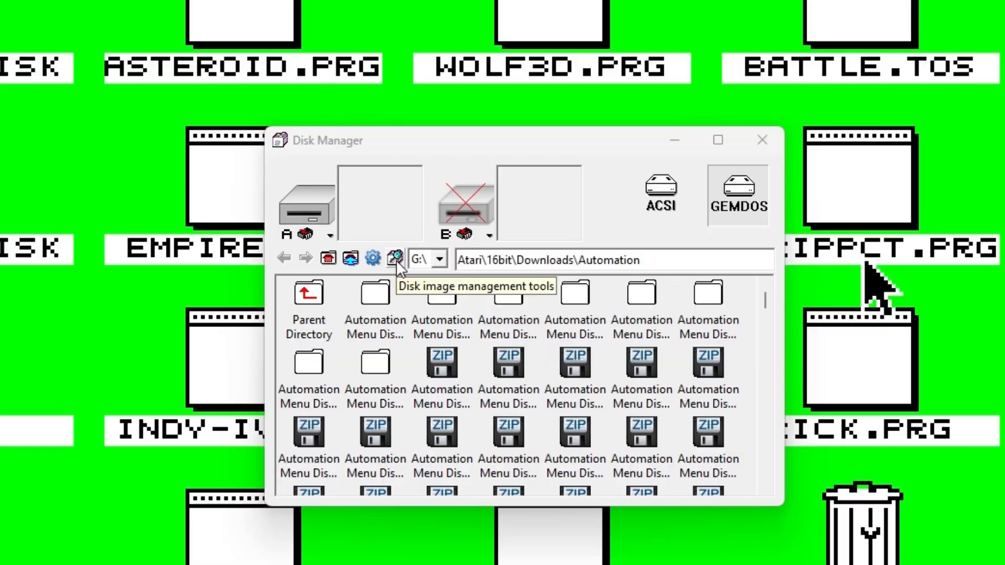
- Search Steem's disk image database for "mad" and select the Automation 099 entry containing Marble Madness
click(396, 259)
click(512, 284)
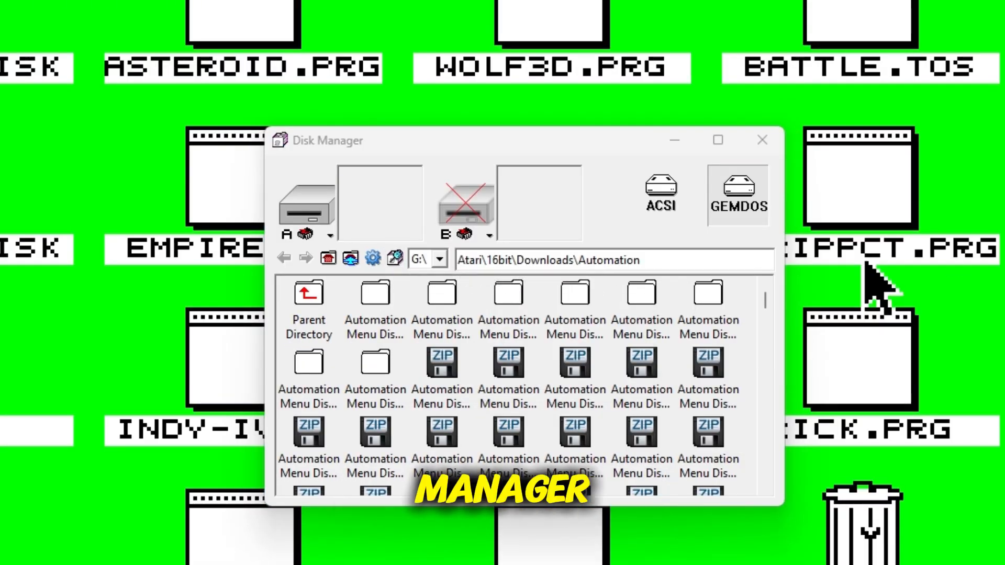
drag(1004, 0, 575, 57)
double_click(453, 99)
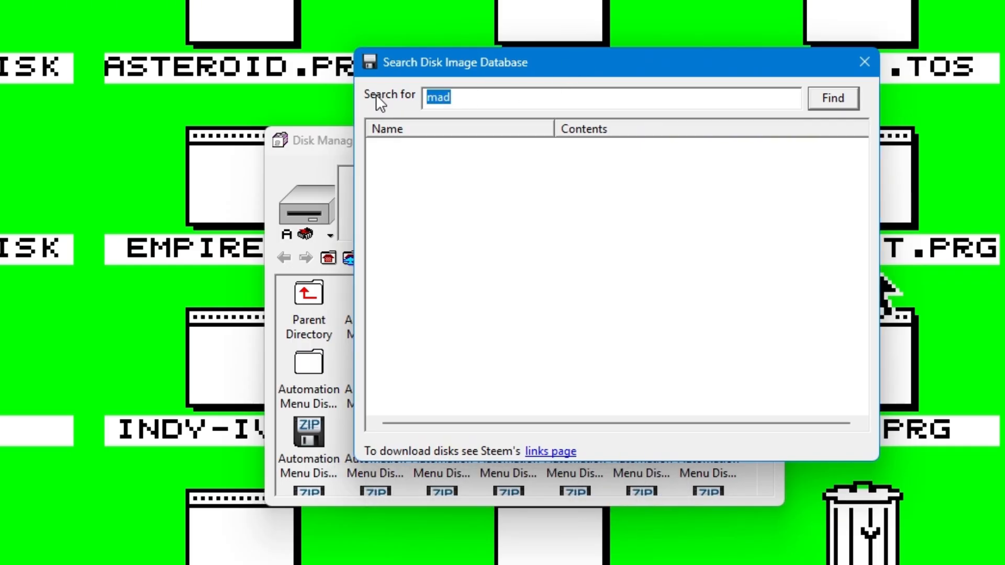
key(BackSpace)
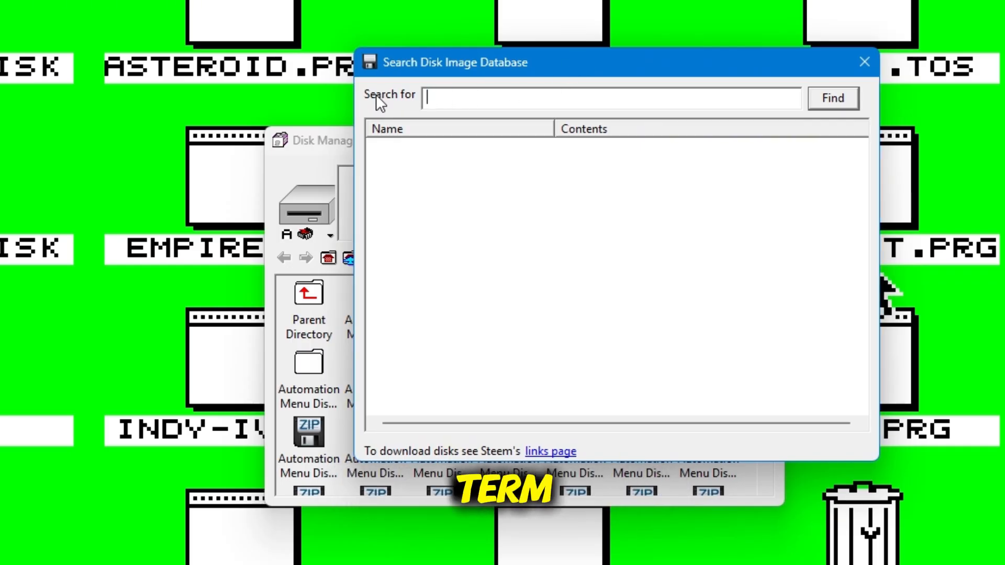
text(mad)
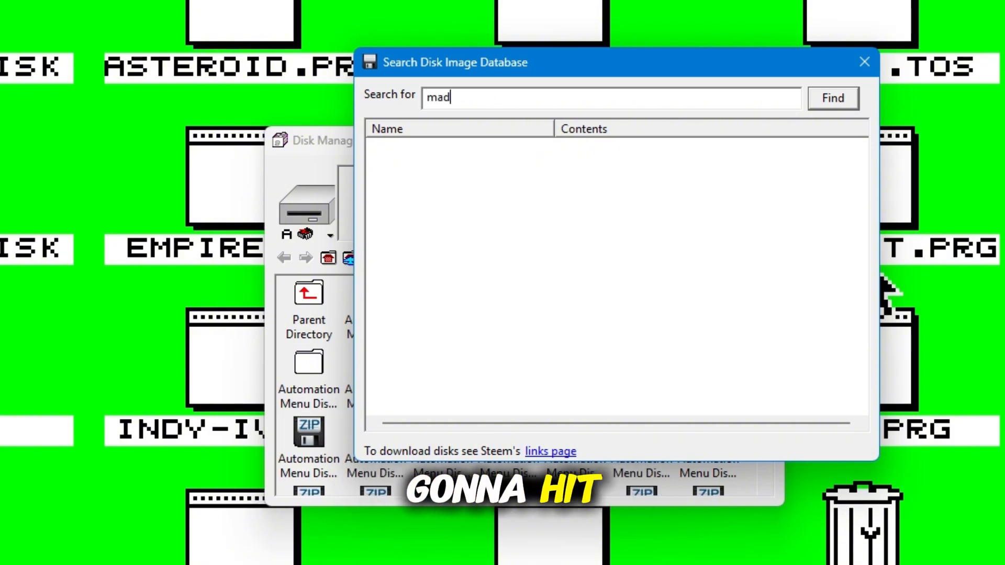
key(Return)
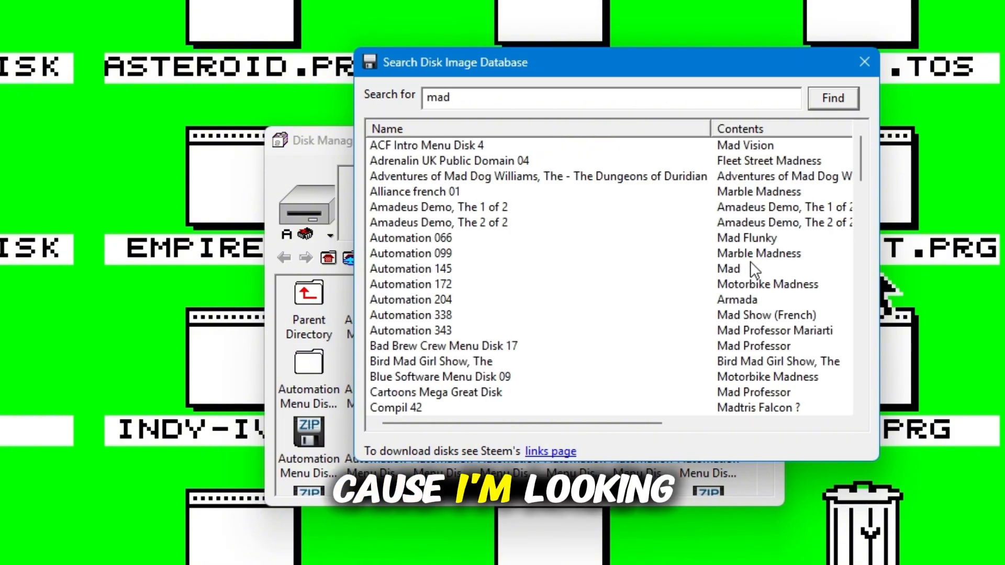
click(423, 254)
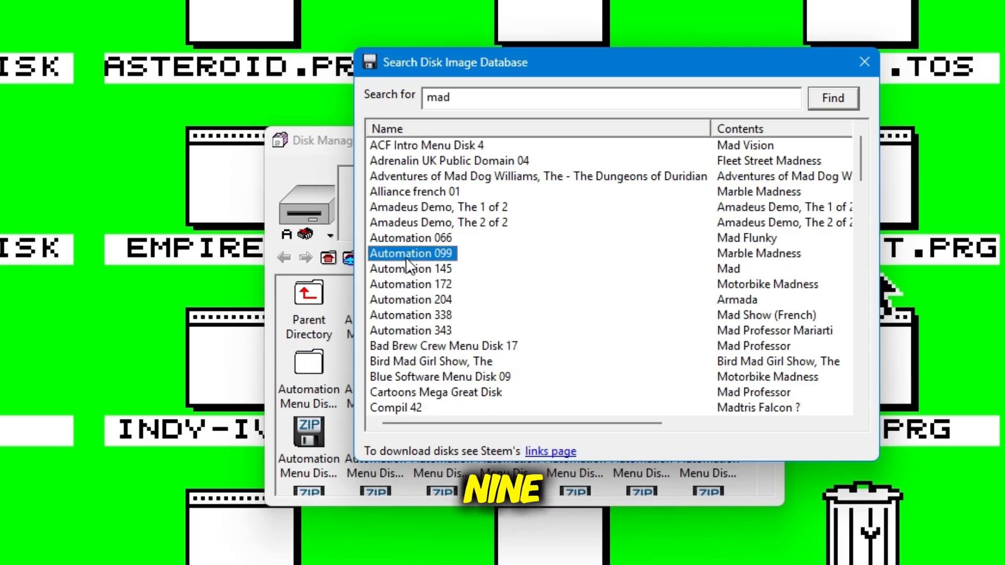
click(864, 62)
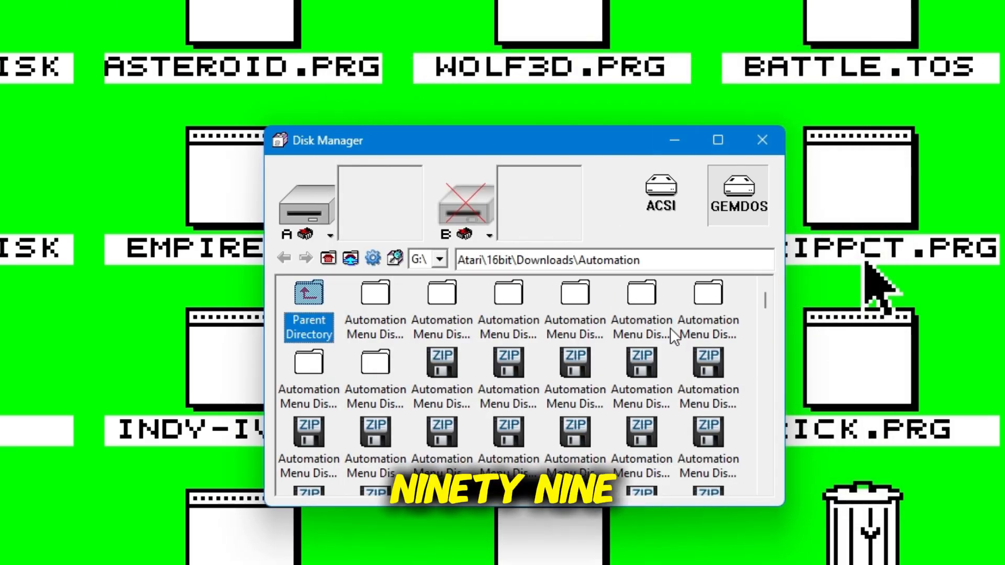
- Switch the Automation folder's disk list to small icons
scroll(611, 363, down, 1)
scroll(611, 363, up, 1)
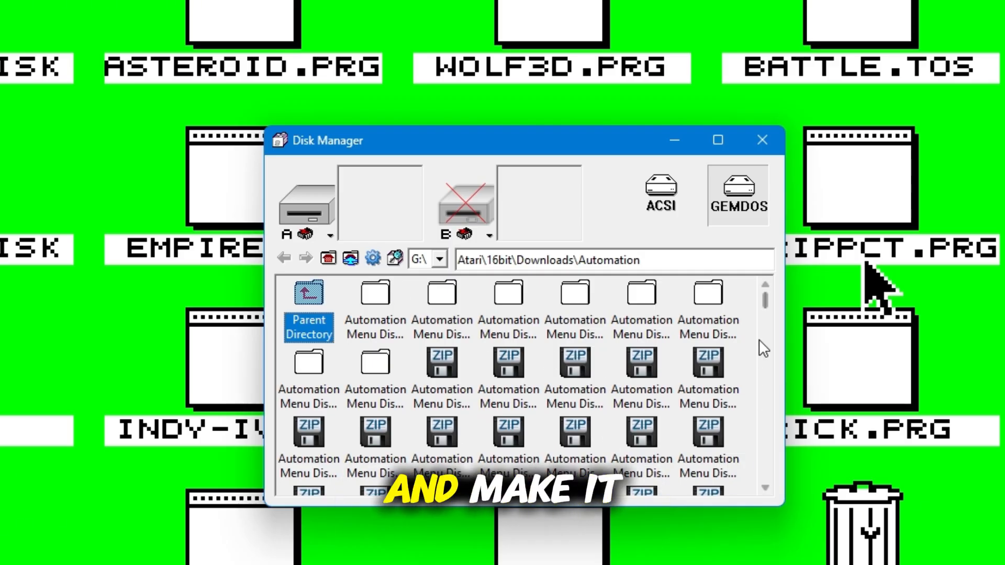
click(372, 258)
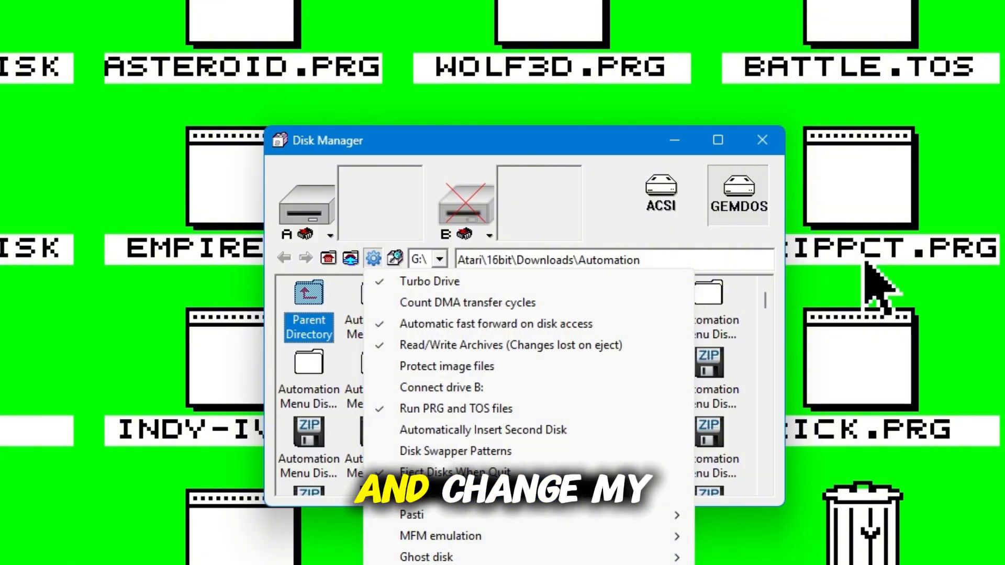
click(435, 564)
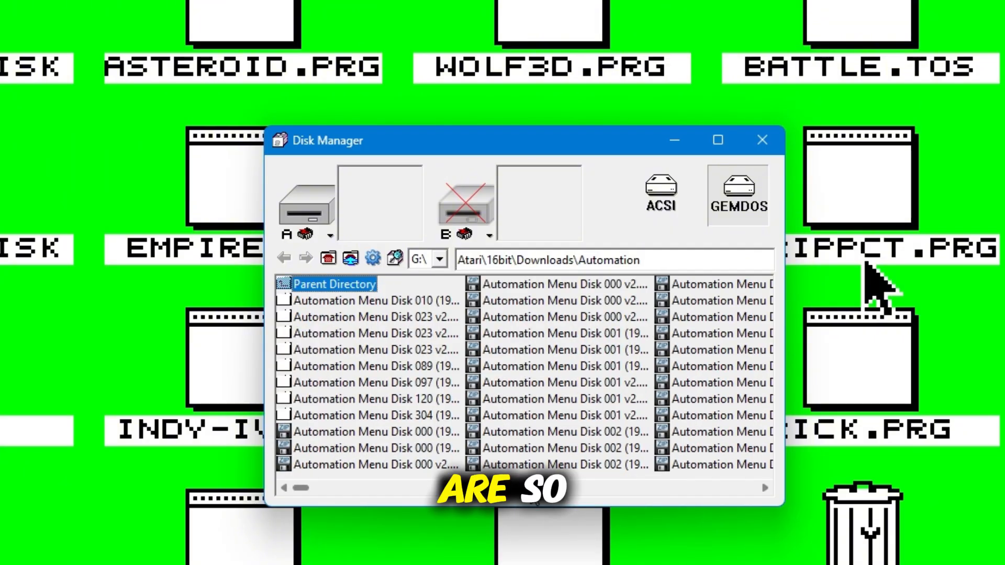
- Find Automation Menu Disk 099 (1989)(Automation).zip in the Automation folder and run it
scroll(317, 486, right, 8)
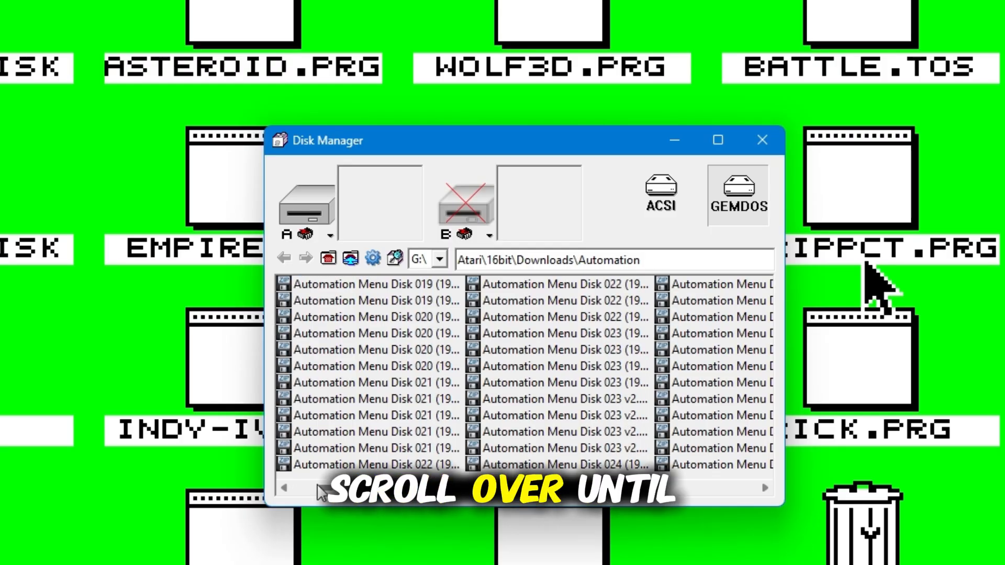
drag(324, 492, 395, 488)
click(547, 366)
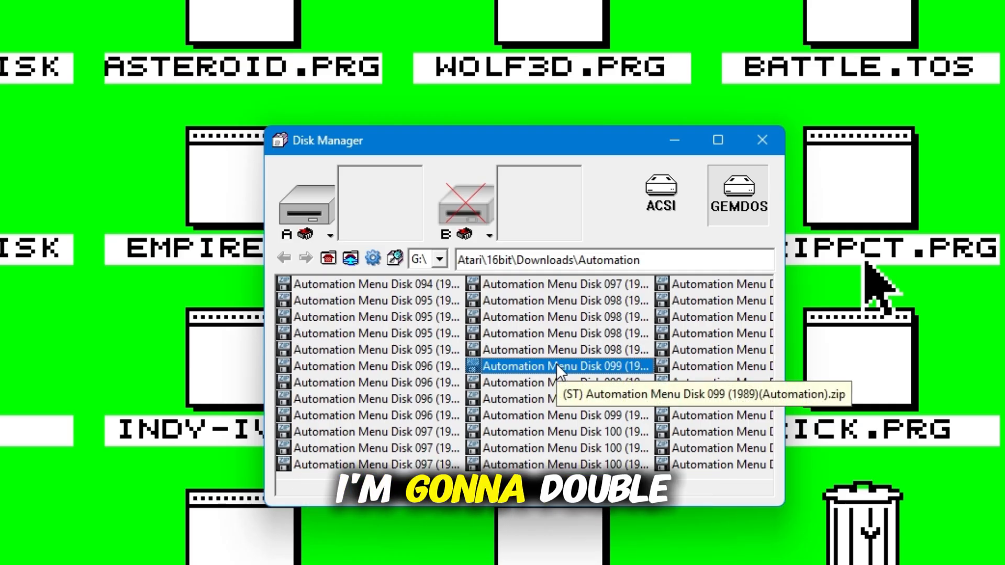
double_click(557, 364)
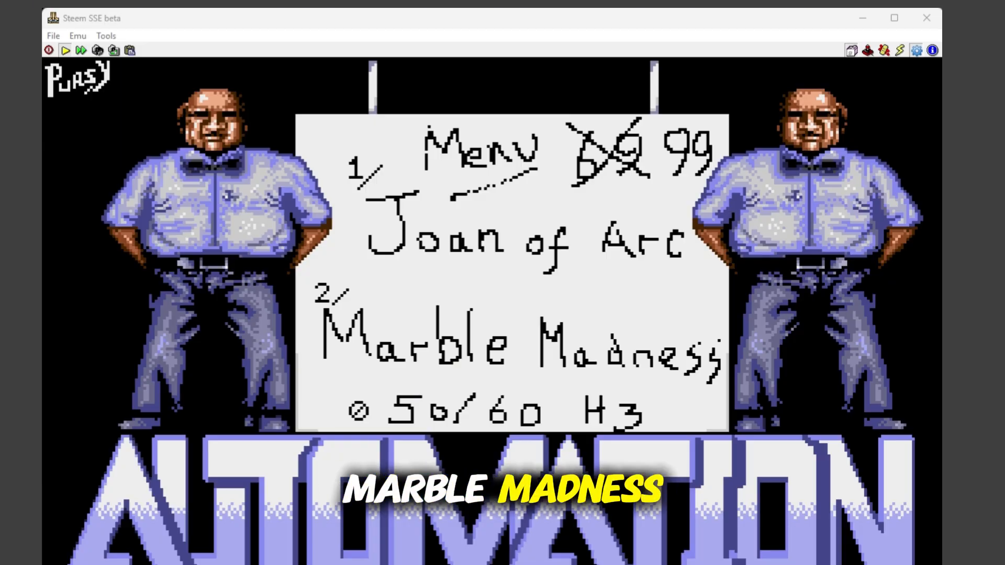
- Choose Marble Madness, option 2, from the Automation menu, run it, and start a single-player game
key(2)
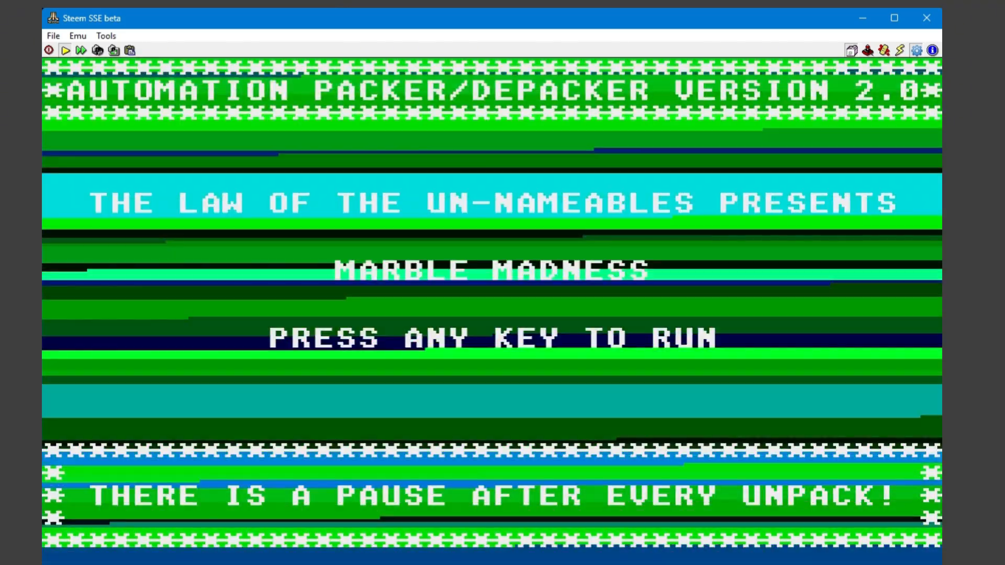
key(space)
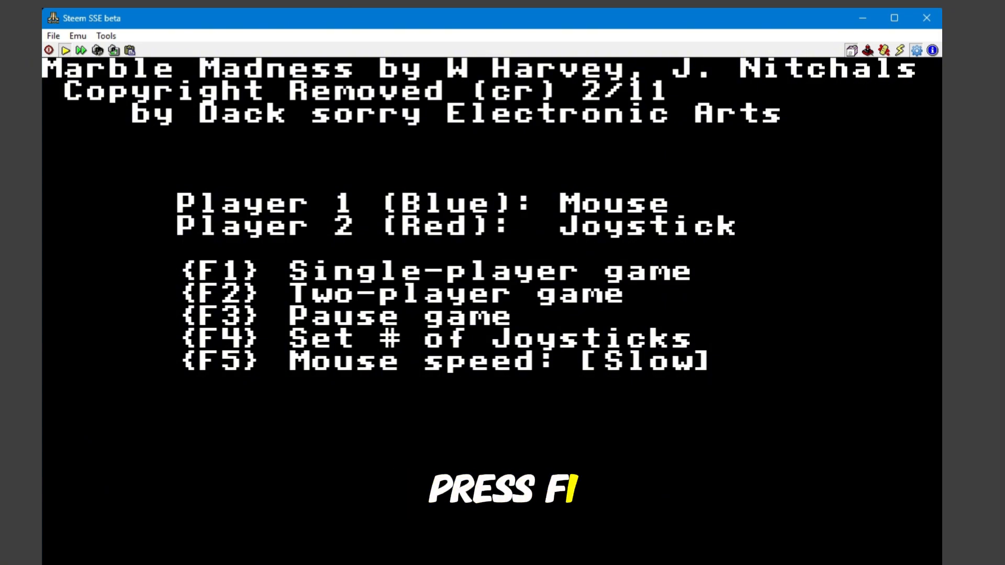
key(F1)
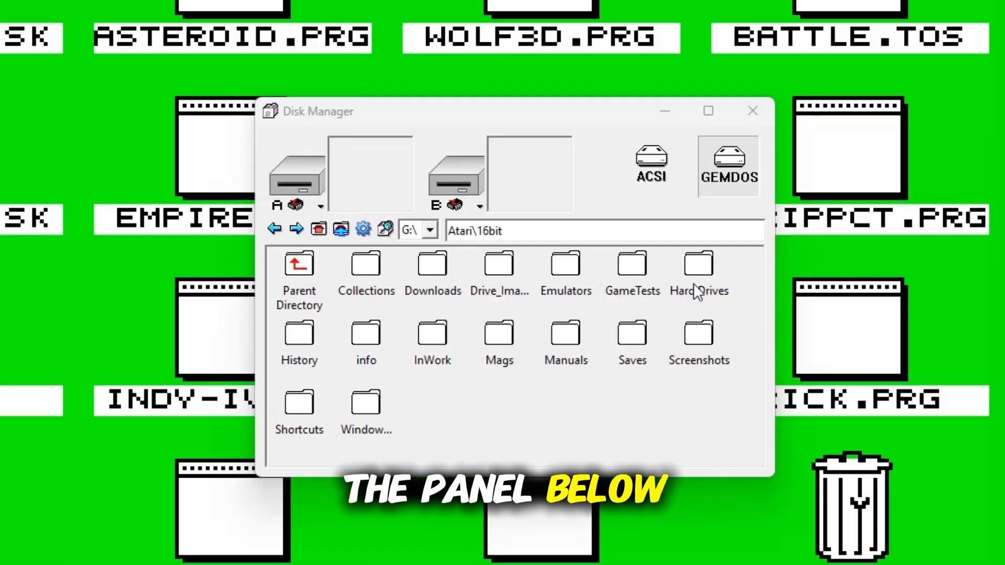
- Navigate from the Atari\16bit folder to Hard Drives\DDrive\Games\Battleship
double_click(700, 264)
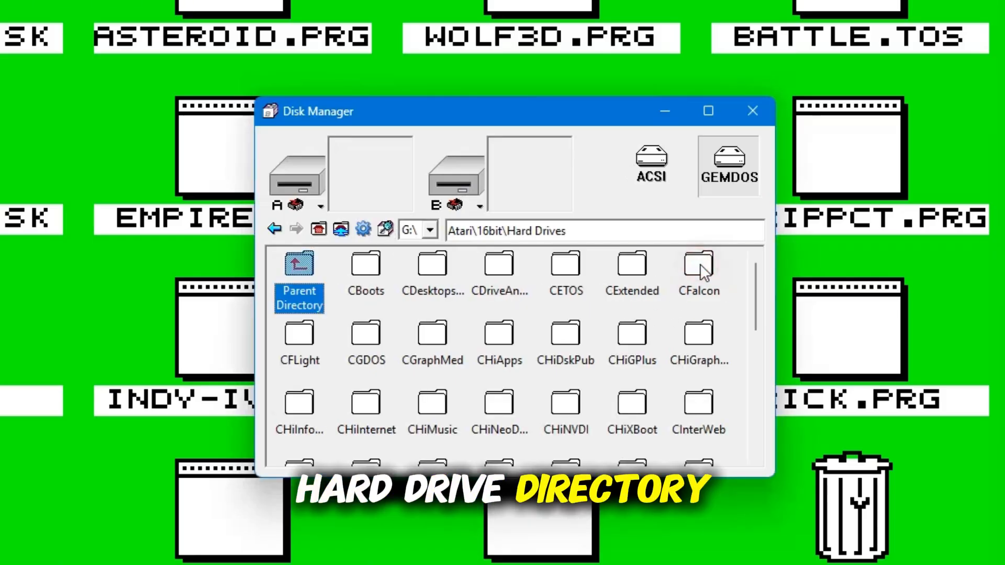
scroll(596, 318, down, 2)
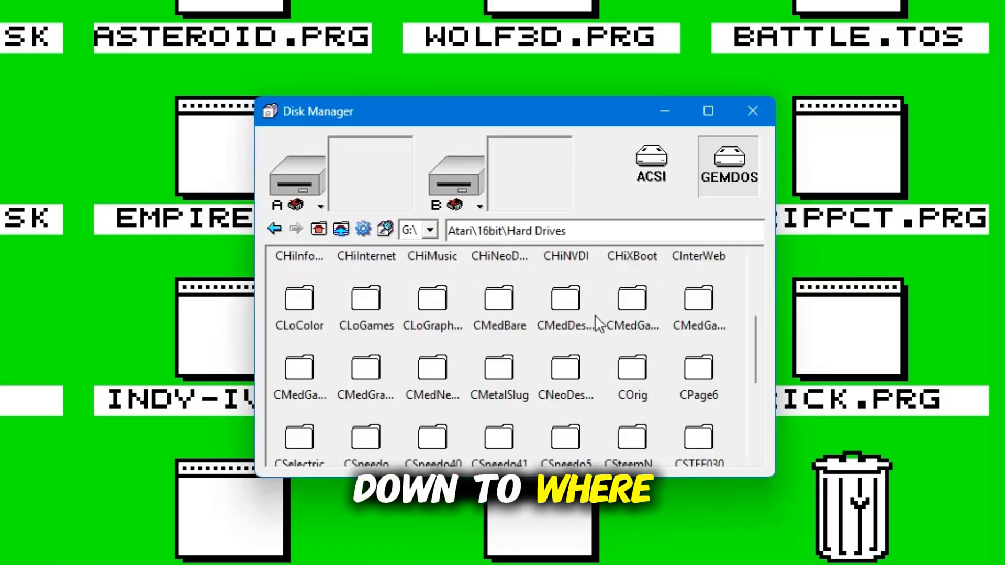
scroll(595, 313, down, 3)
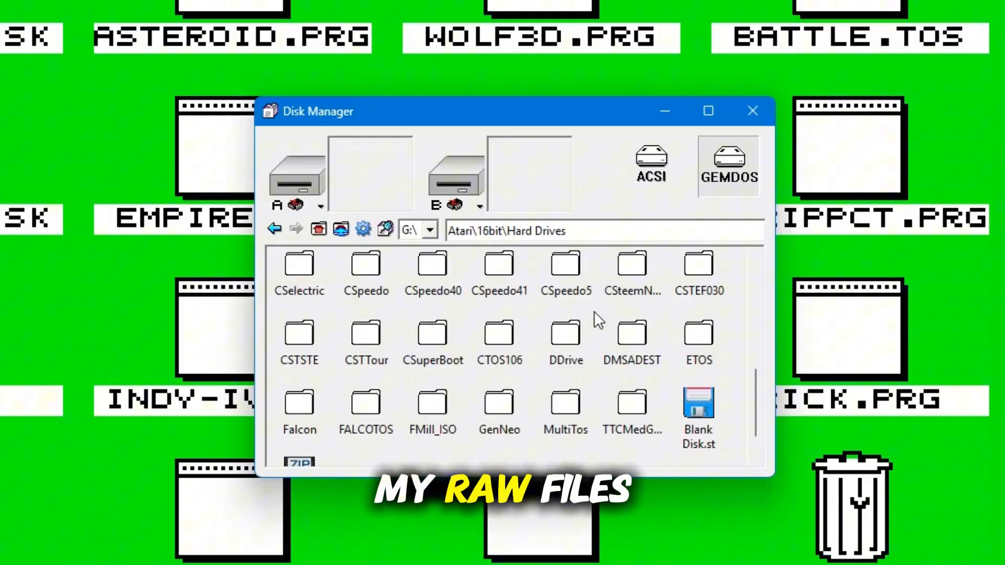
double_click(562, 339)
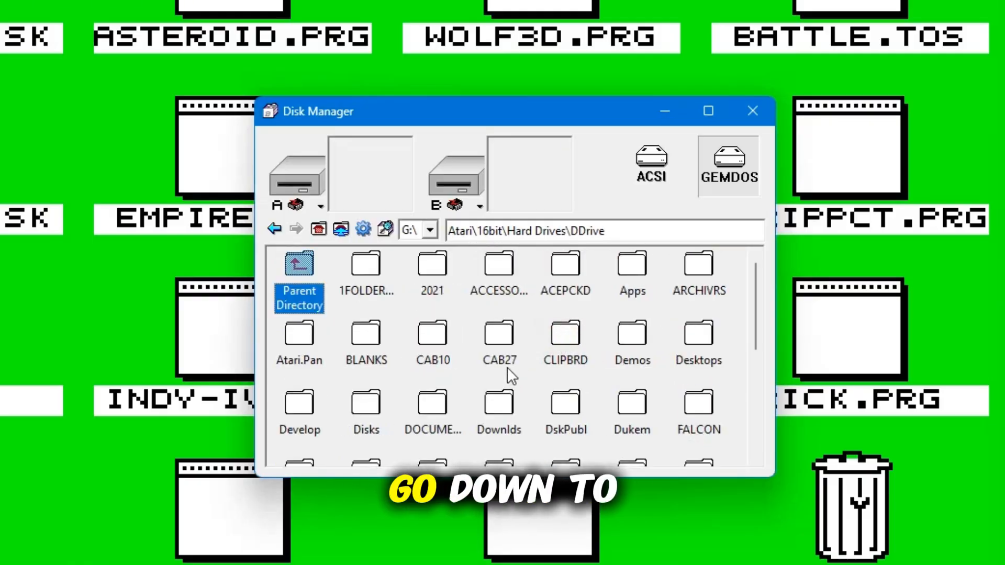
scroll(508, 367, down, 3)
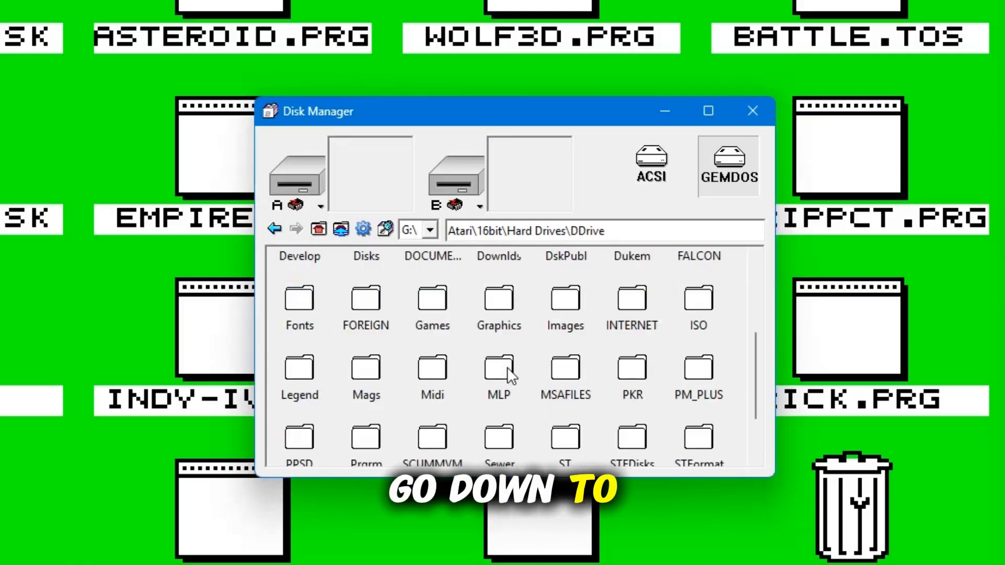
double_click(435, 306)
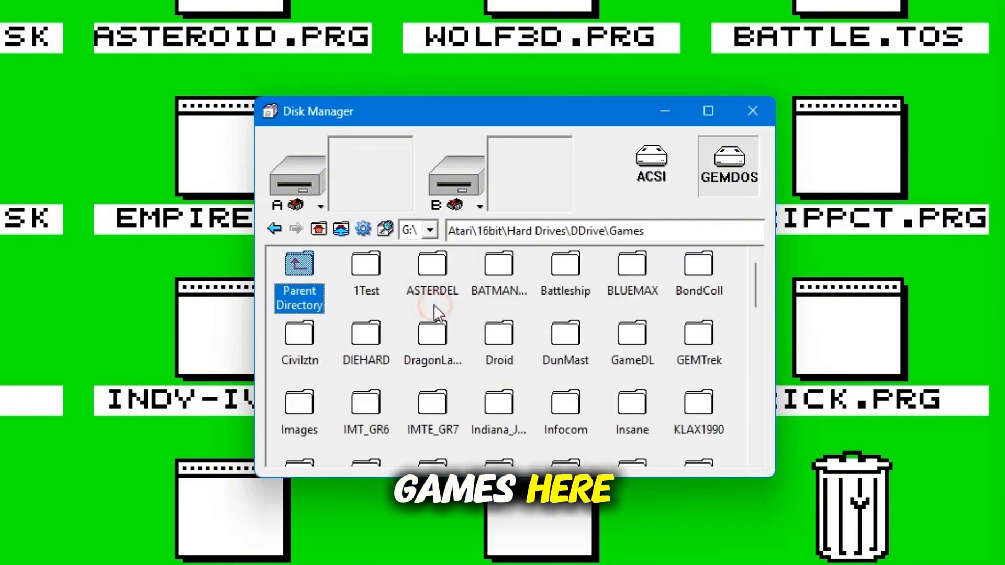
double_click(561, 268)
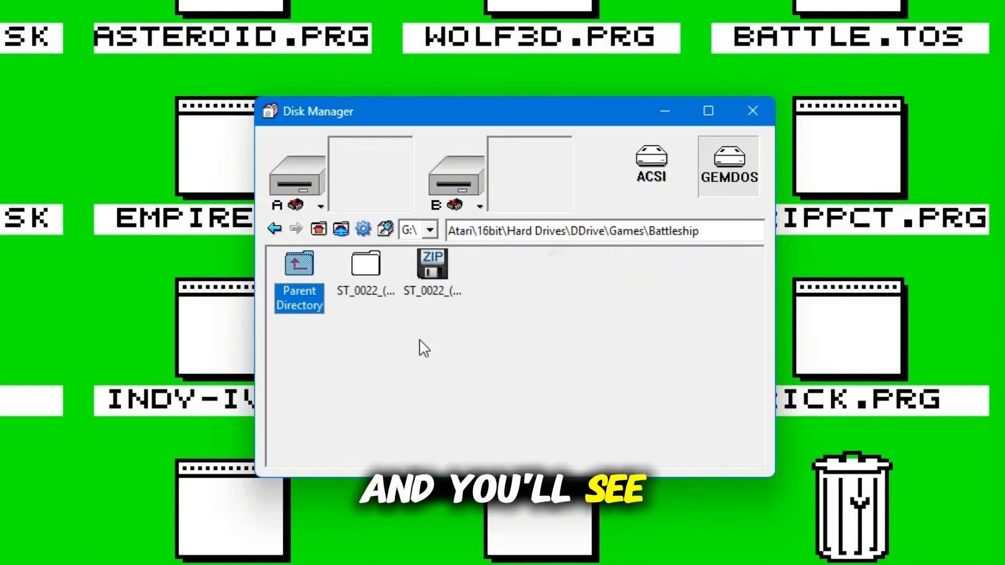
- Insert the zipped disk image ST_0022_(19xx)(IFA).zip into drive A and eject it again
click(428, 258)
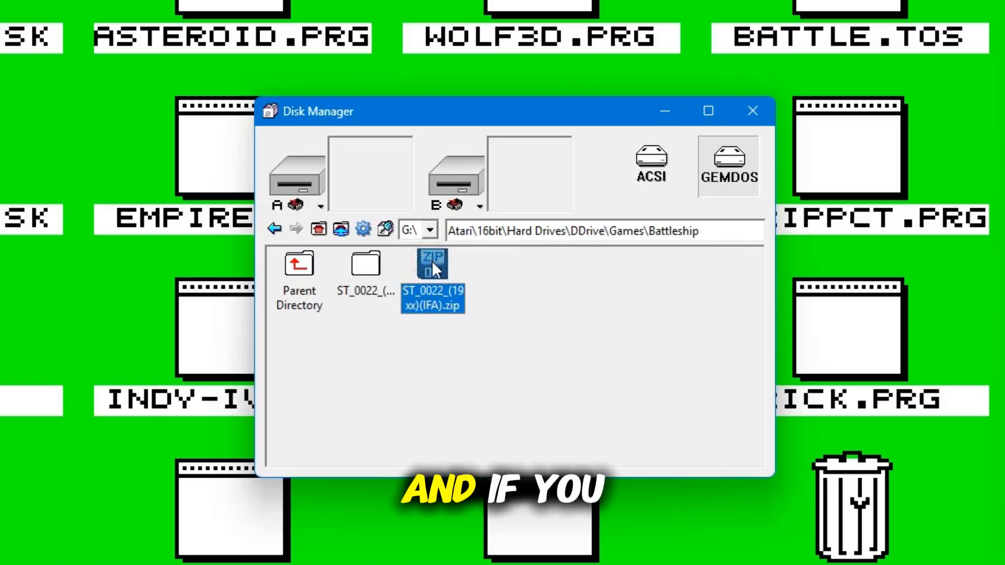
drag(372, 176, 372, 174)
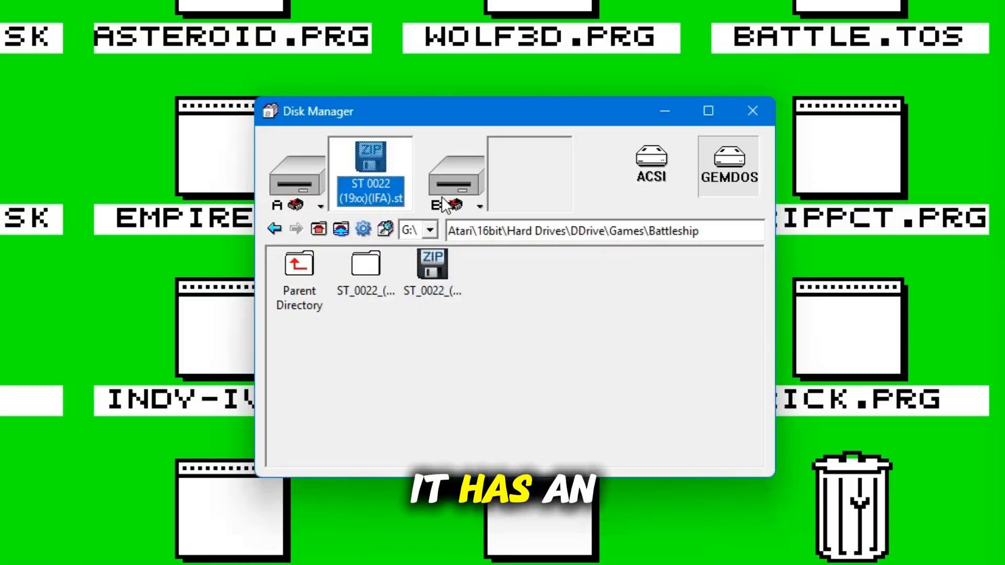
drag(364, 151, 381, 293)
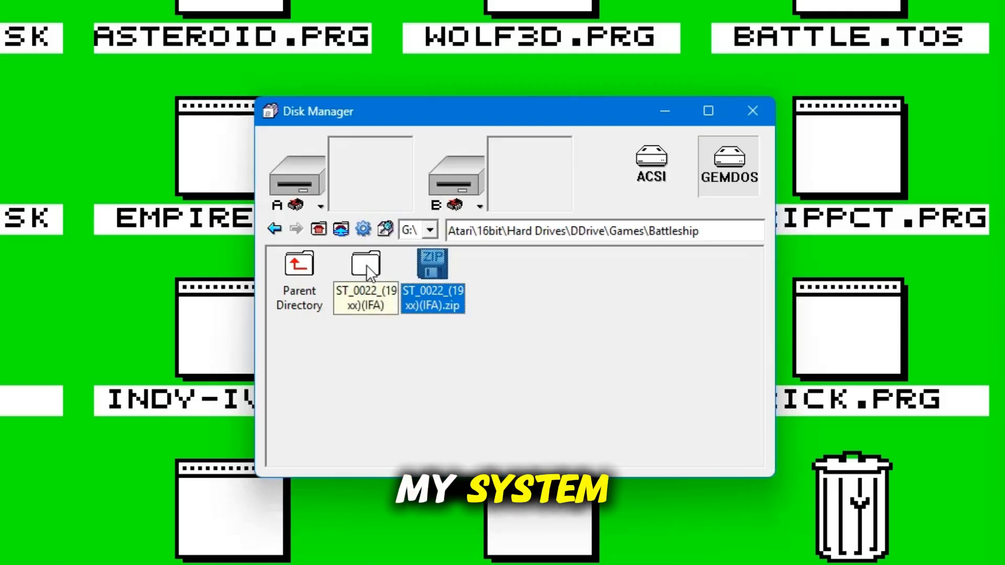
- Try loading the unzipped disk image from the ST_0022_(19xx)(IFA) folder into drive A
double_click(367, 268)
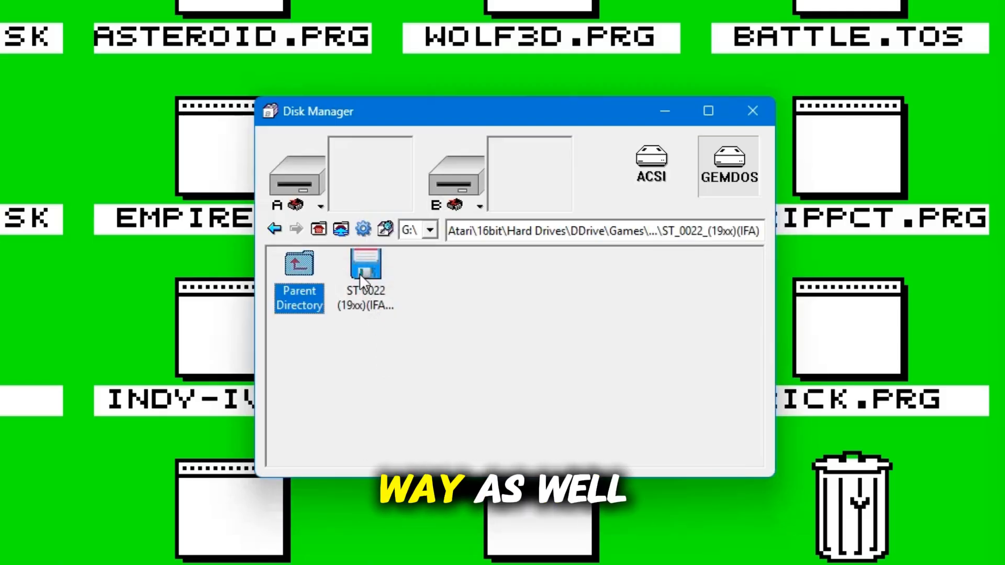
click(365, 266)
drag(364, 265, 381, 169)
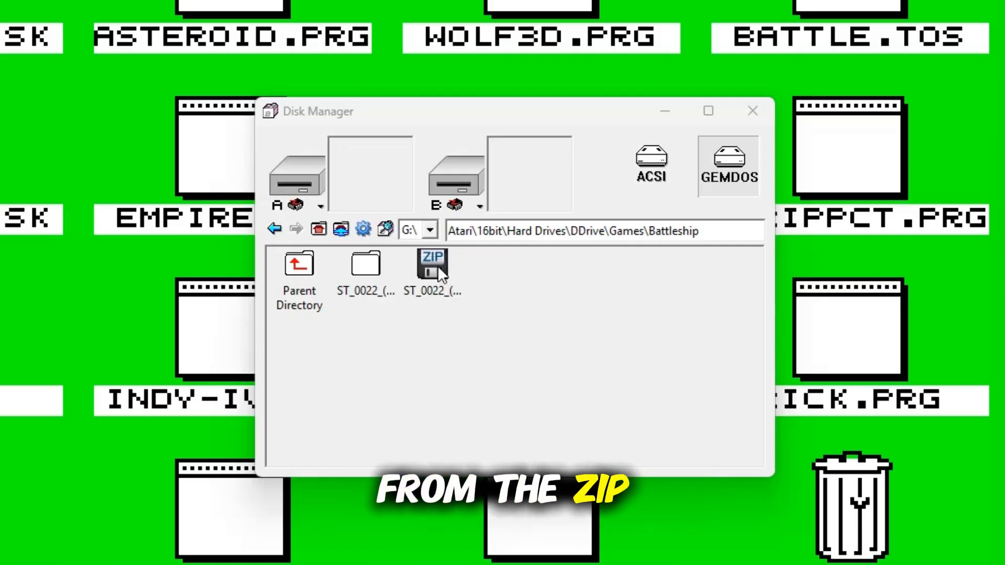
double_click(366, 268)
drag(366, 265, 383, 181)
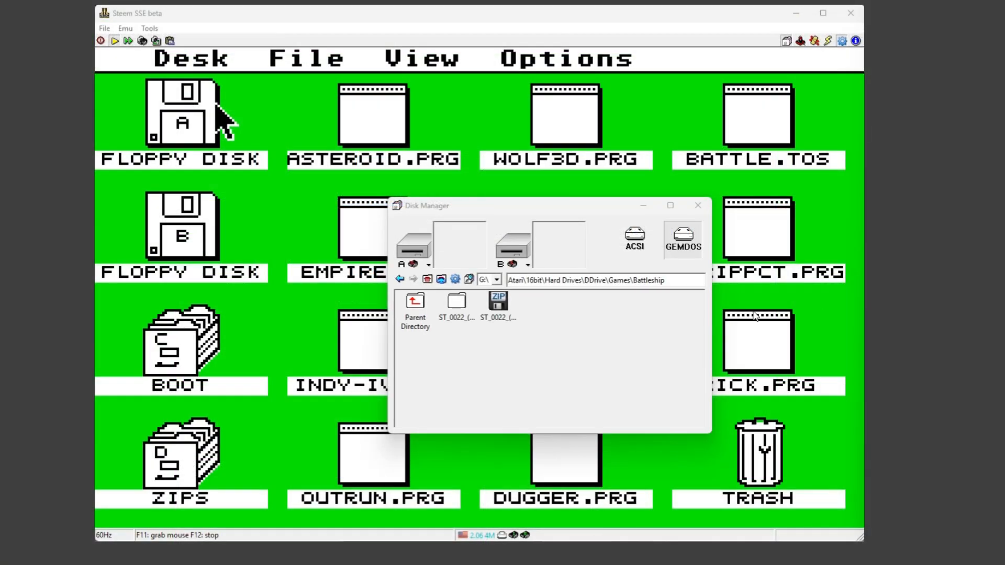
- Insert the unzipped ST 0022 (19xx)(IFA).st image into drive A and open floppy disk A on the Atari desktop
double_click(454, 308)
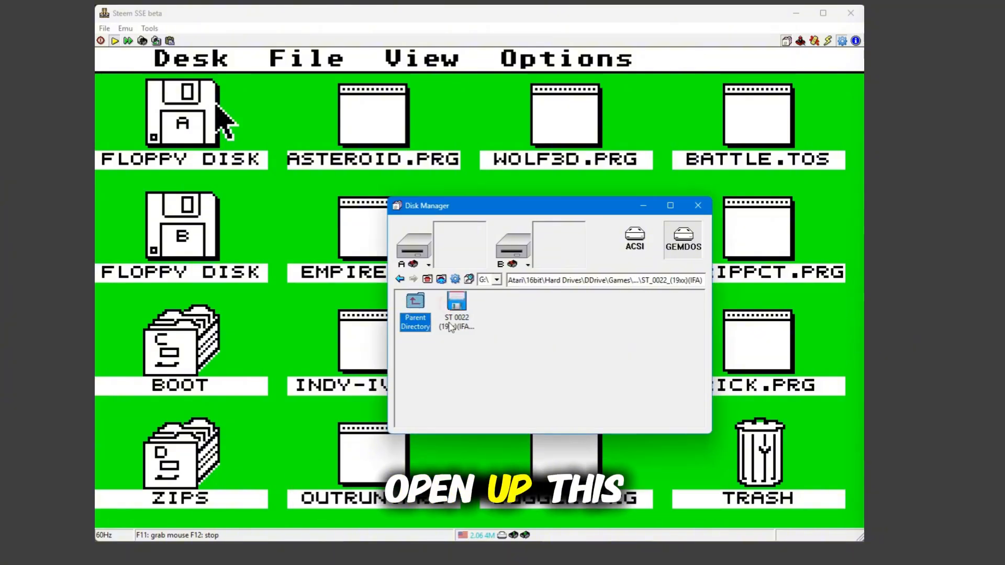
click(456, 303)
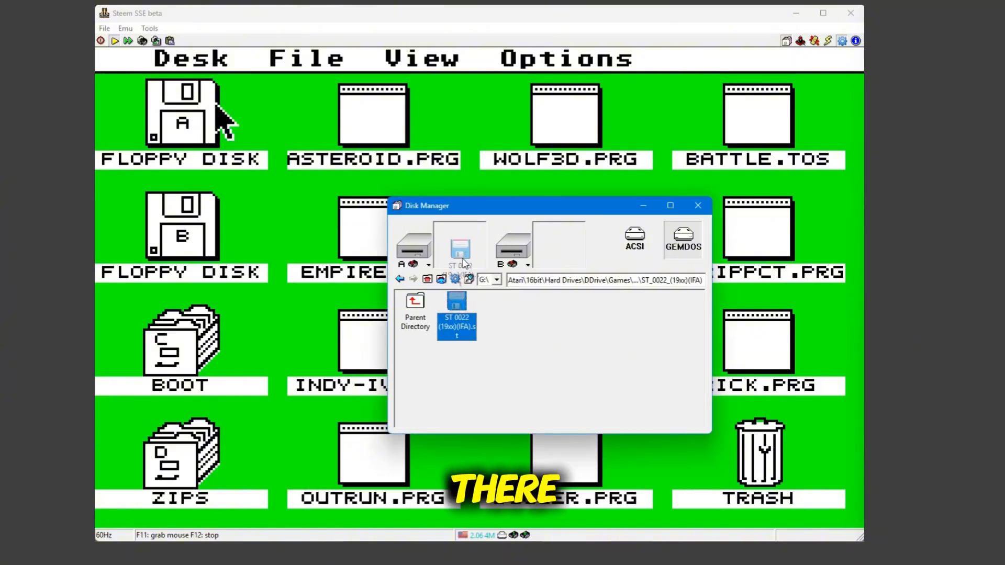
drag(463, 264, 464, 254)
click(272, 141)
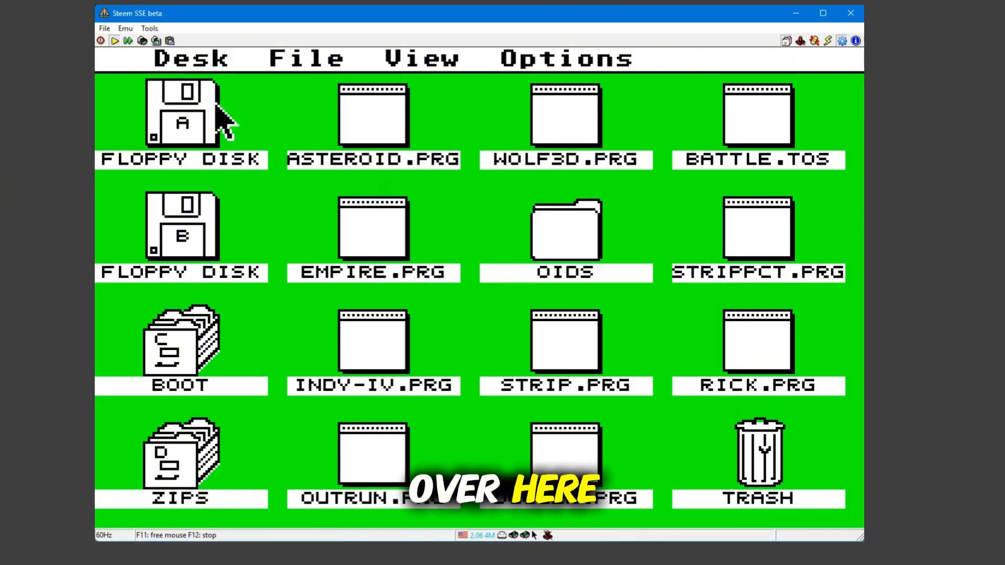
click(181, 126)
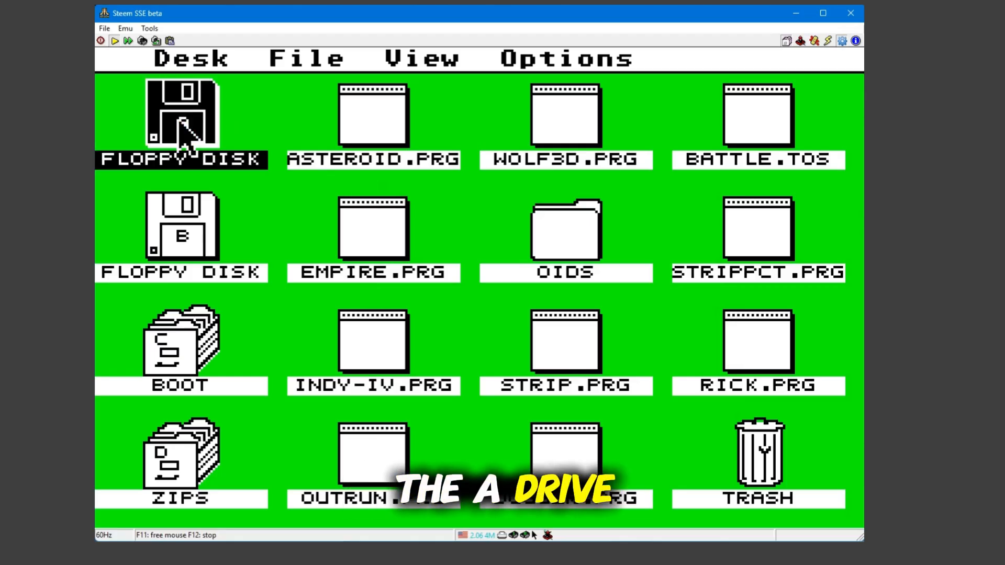
double_click(180, 125)
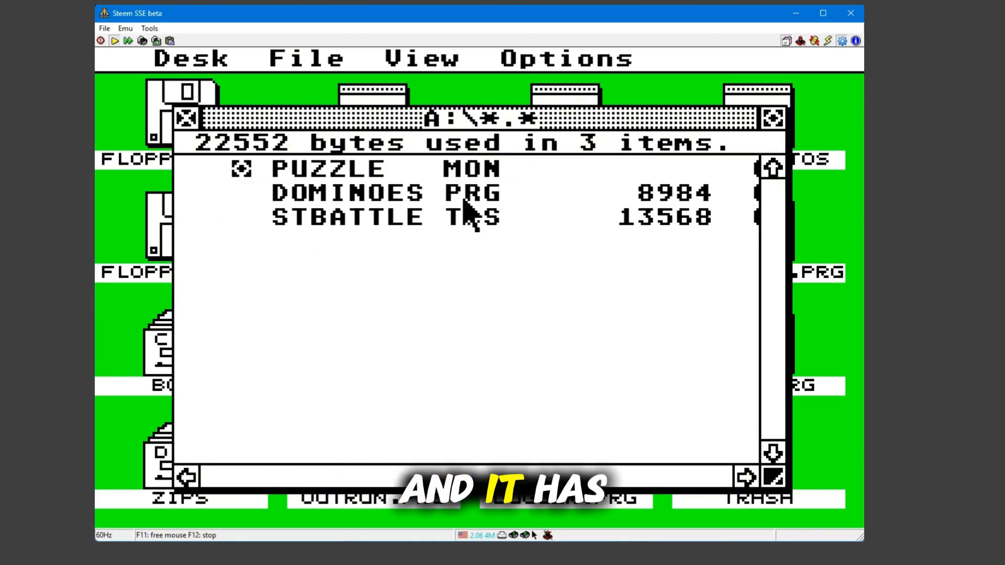
- Delete DOMINOES.PRG from floppy disk A and close the disk's window
click(356, 196)
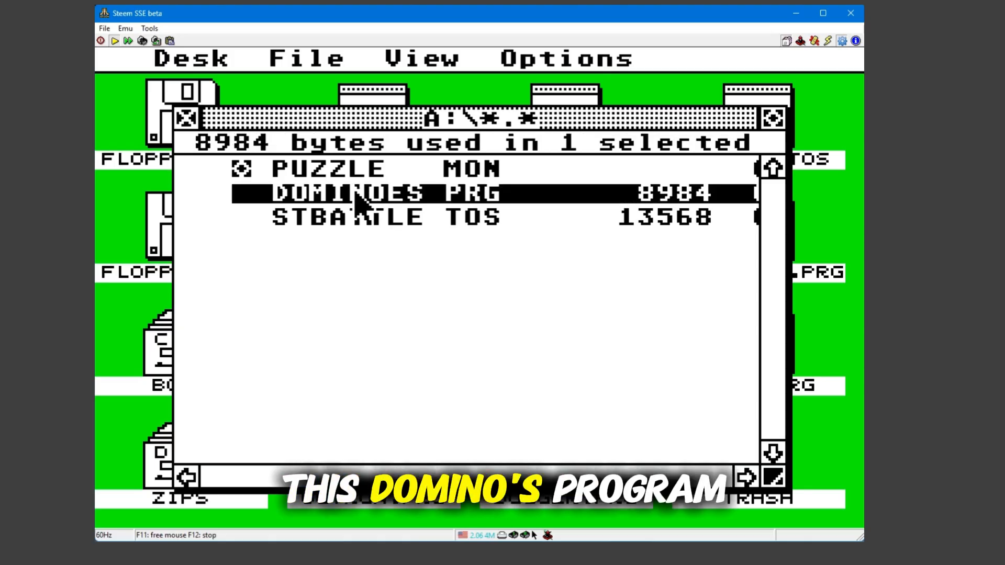
mouse_move(298, 57)
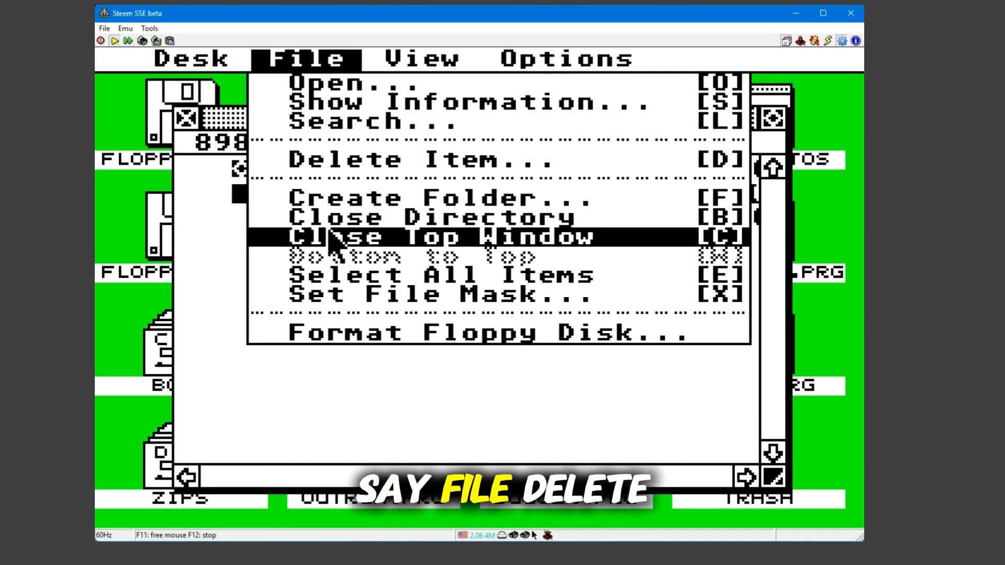
click(331, 162)
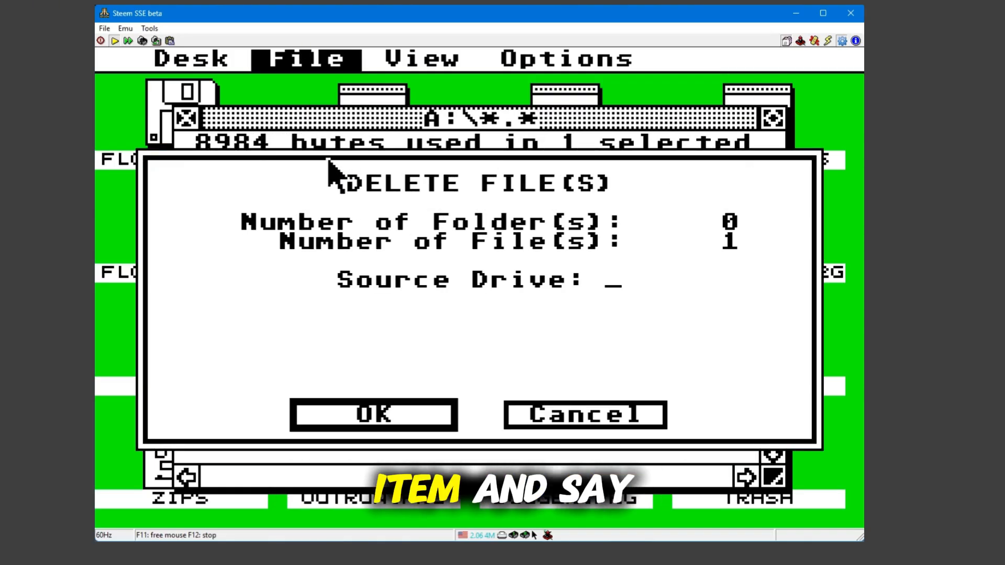
click(375, 417)
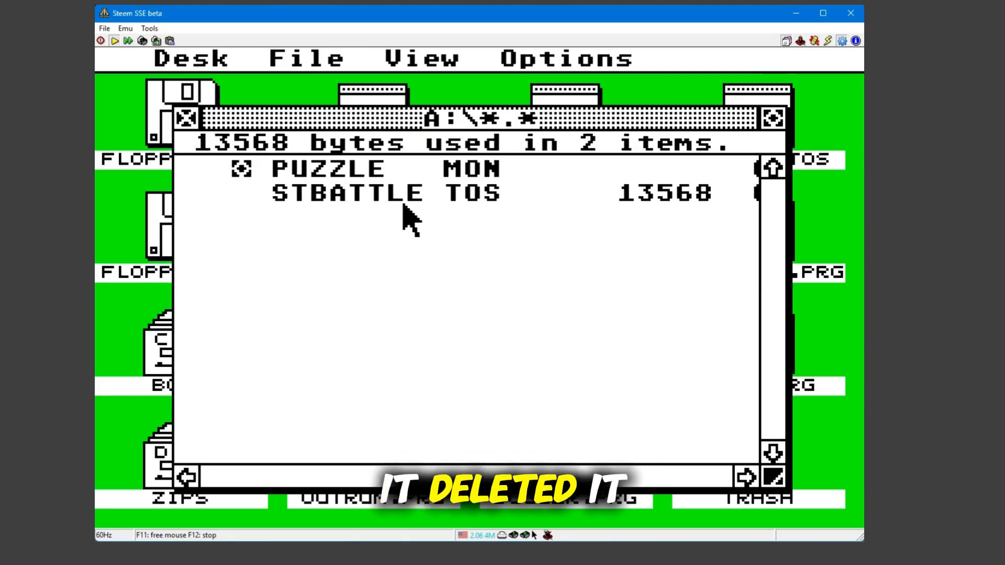
click(191, 122)
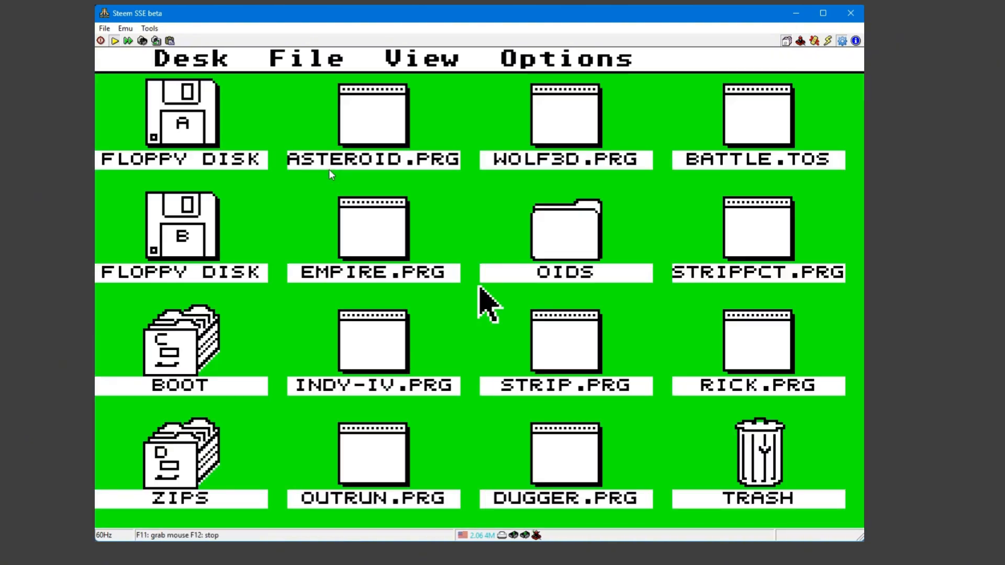
- Reopen floppy disk A on the Atari desktop to check its contents after the deletion
click(336, 142)
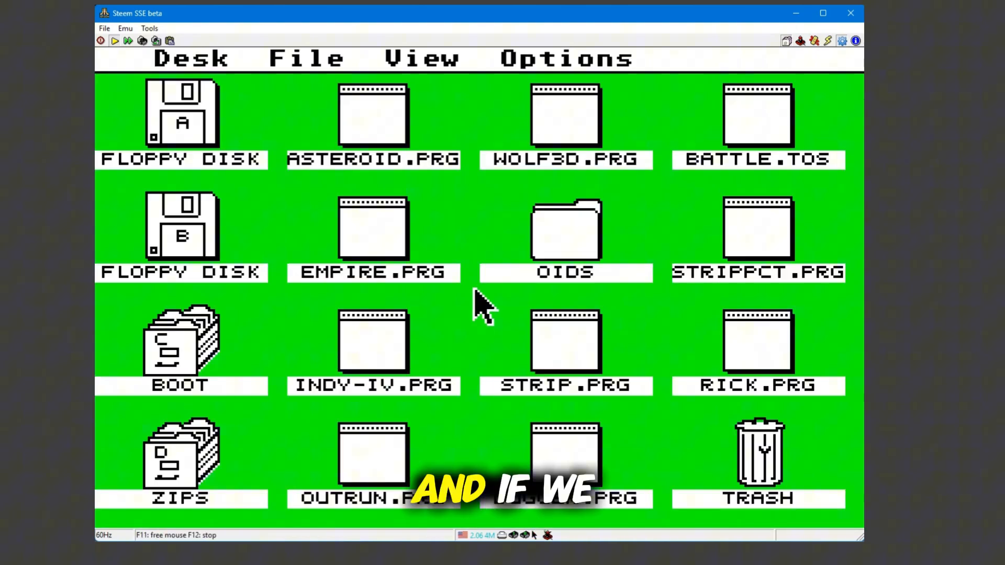
click(201, 119)
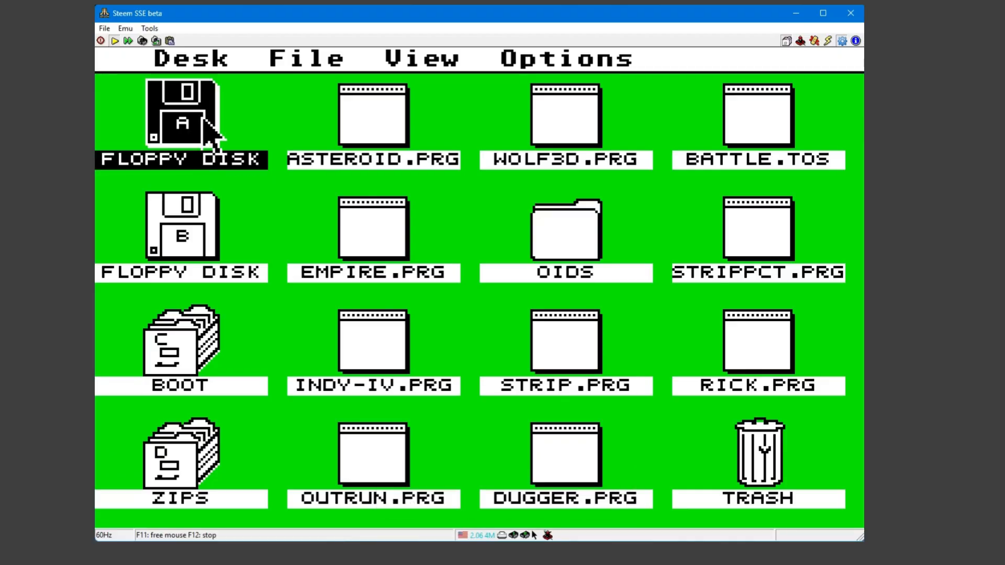
double_click(204, 120)
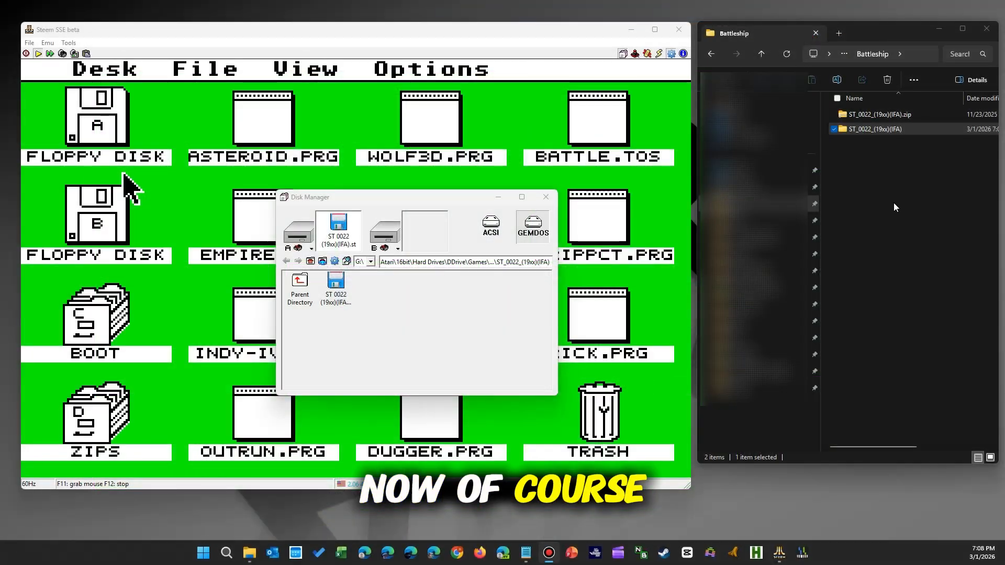
- Eject the disk image from drive A and delete the unzipped ST_0022_(19xx)(IFA) folder from the Battleship folder in File Explorer
click(344, 273)
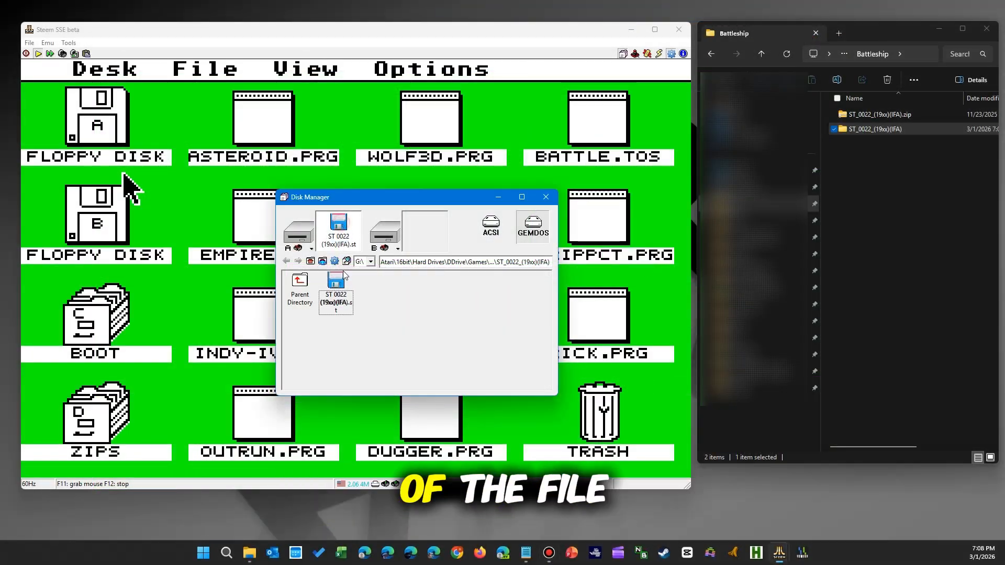
drag(344, 271, 343, 285)
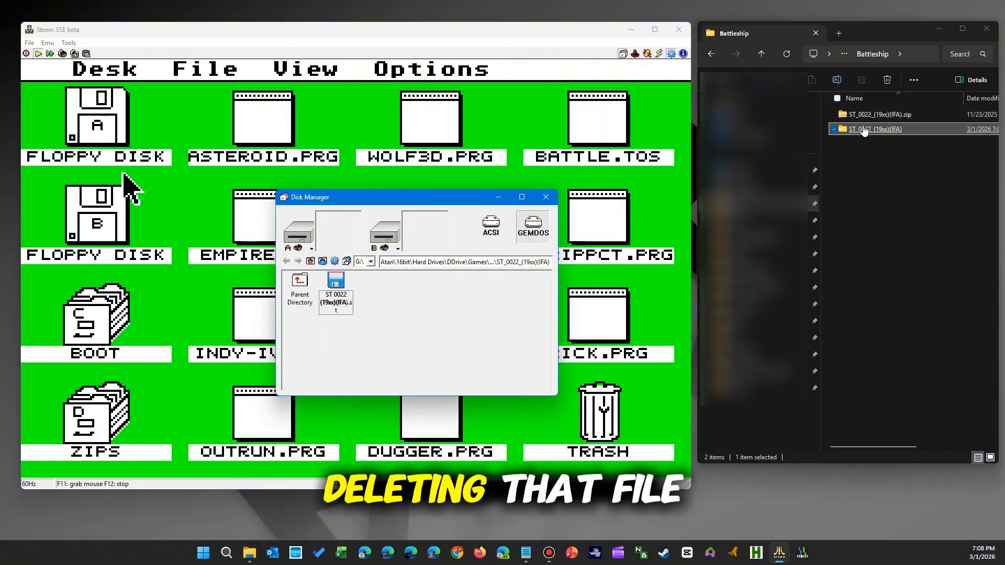
right_click(864, 130)
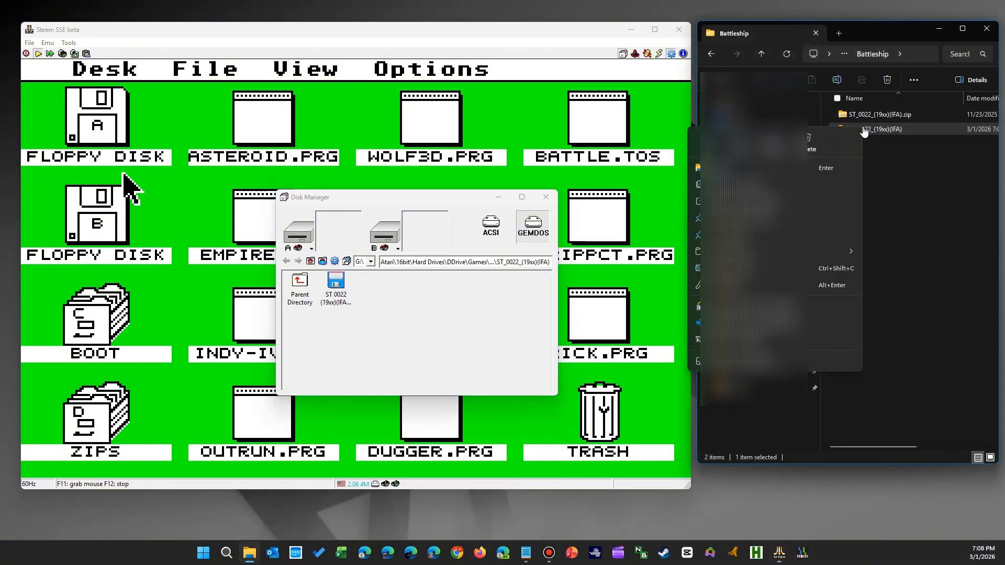
click(809, 140)
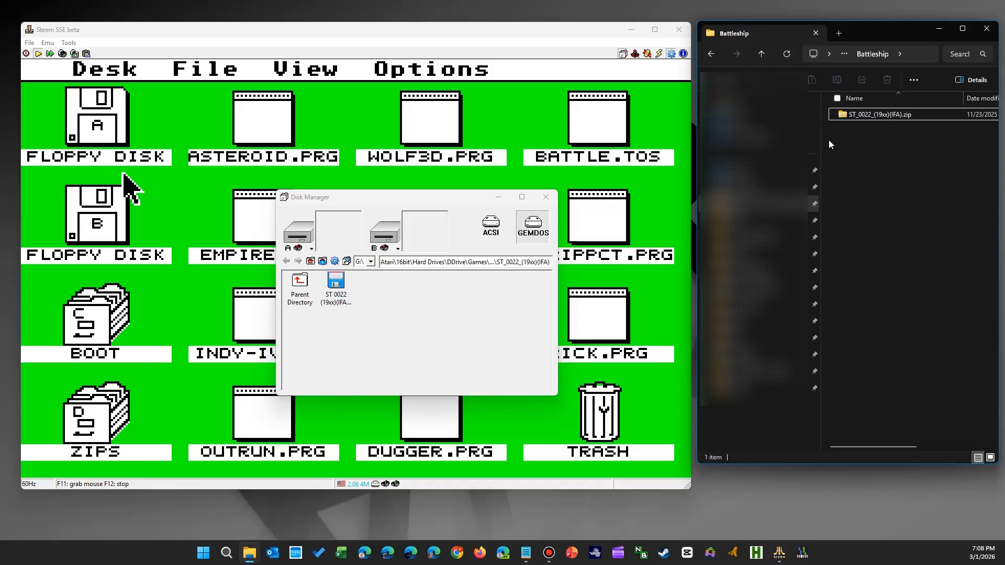
- Extract ST_0022_(19xx)(IFA).zip again into its own folder and reload that folder in the Disk Manager
right_click(866, 115)
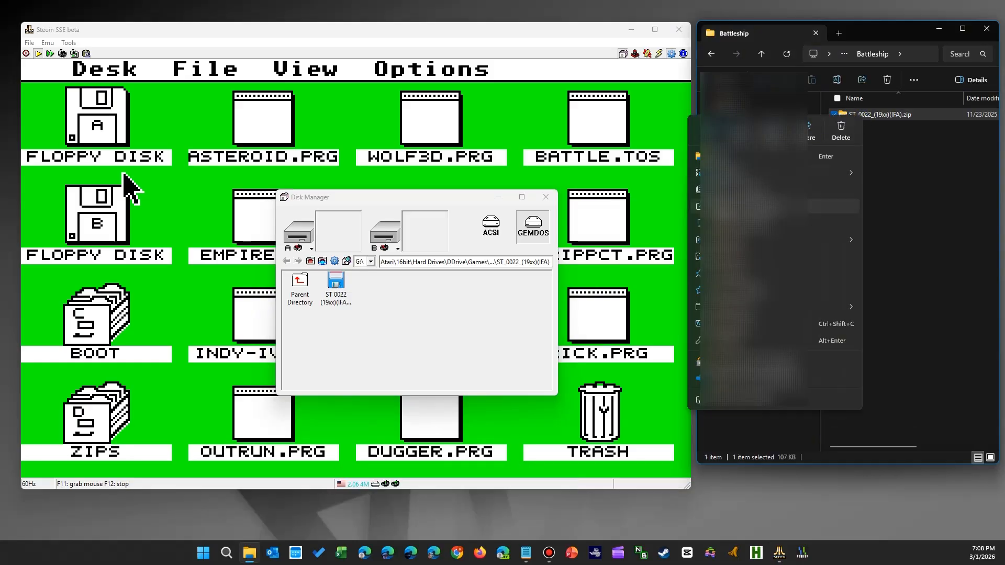
click(744, 257)
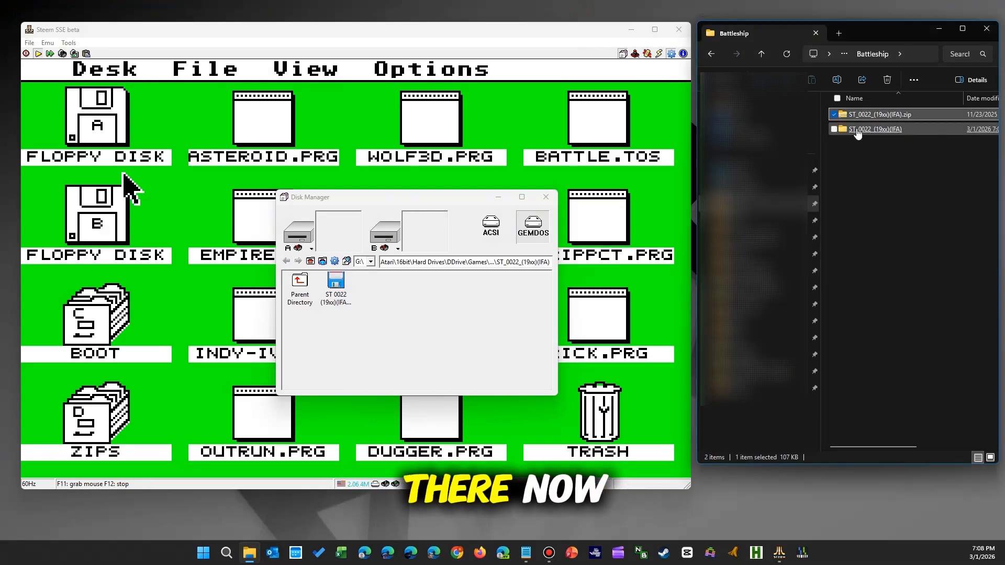
double_click(306, 285)
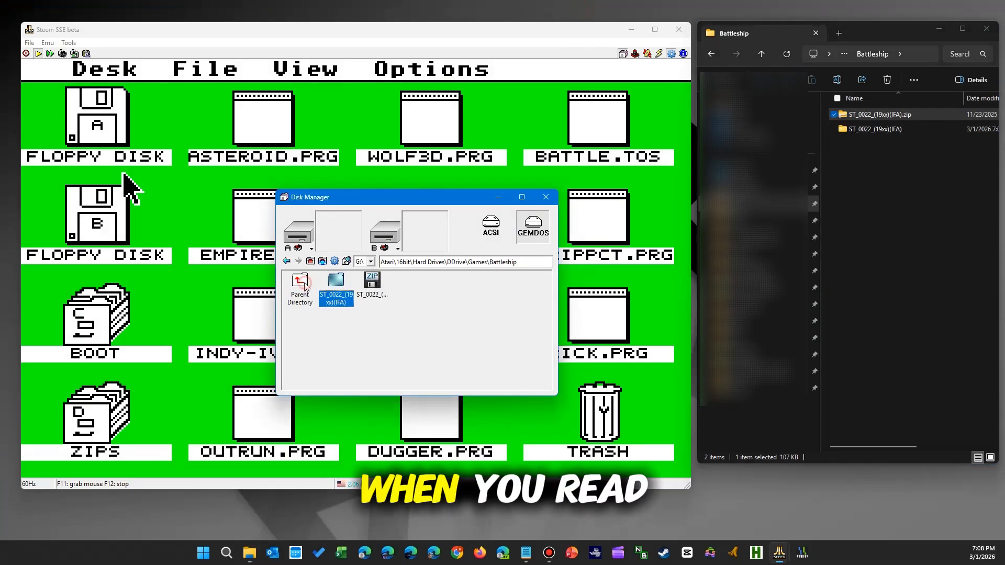
double_click(332, 282)
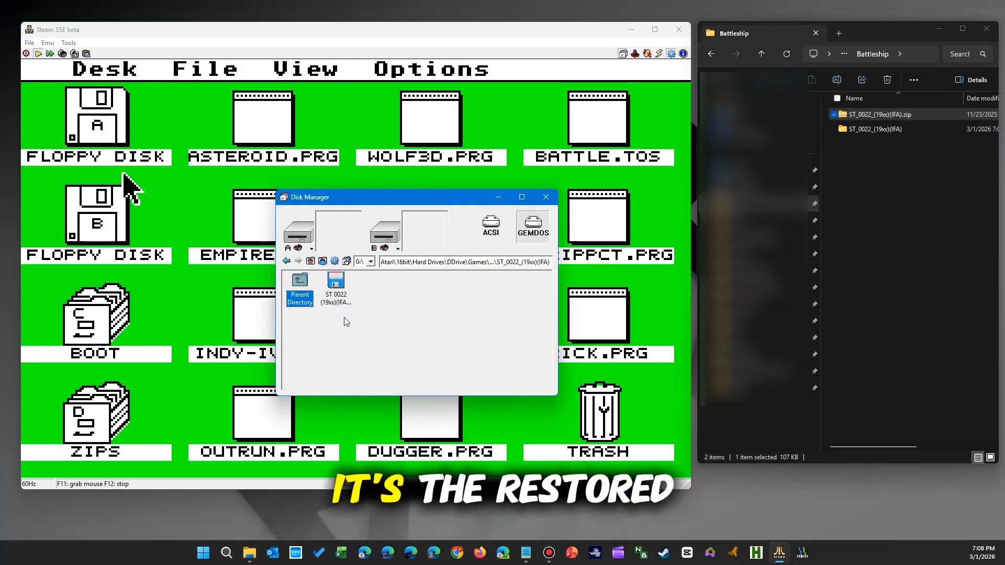
- Insert the freshly extracted ST 0022 (19xx)(IFA).st image into drive A and open floppy disk A on the Atari desktop
click(336, 287)
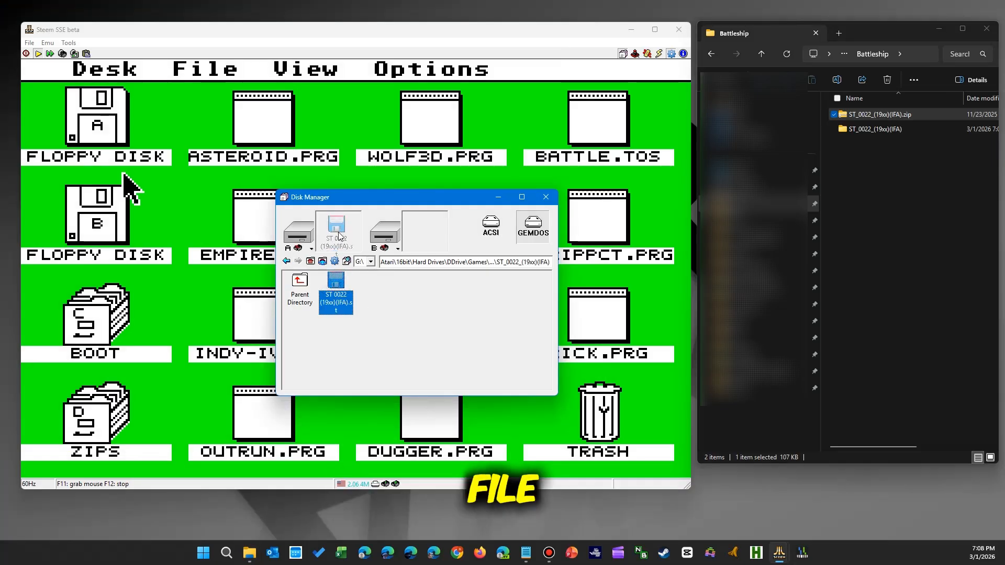
drag(339, 236, 339, 236)
click(192, 149)
mouse_move(78, 70)
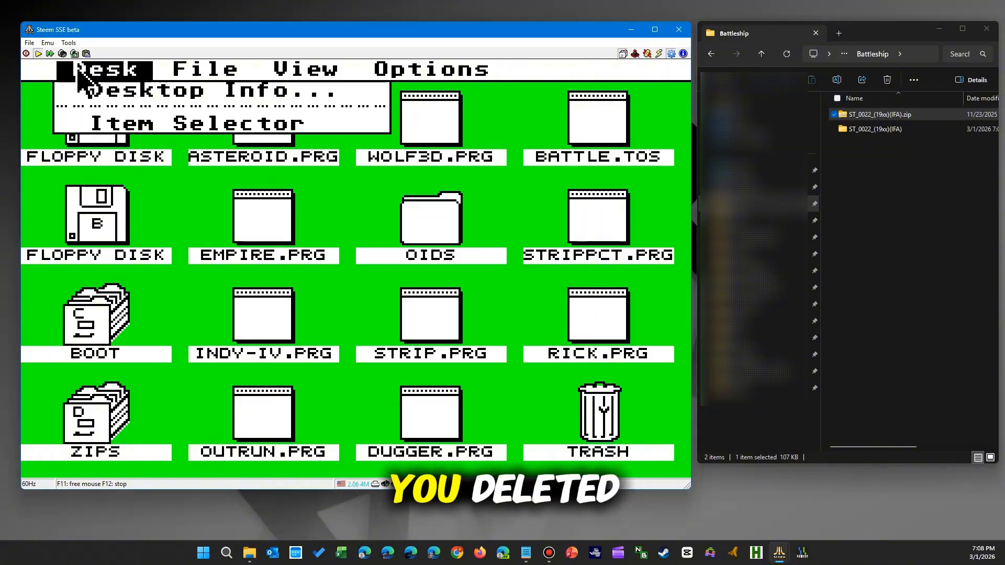
click(78, 150)
double_click(74, 140)
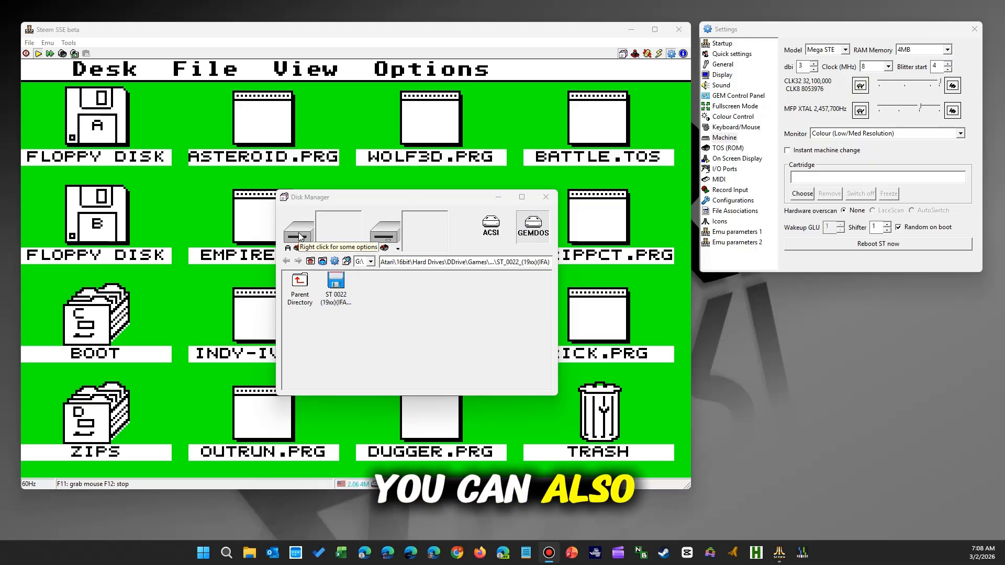
- Open the Windows file selector for drive A and browse through DDrive and Games to the Battleship folder
right_click(300, 237)
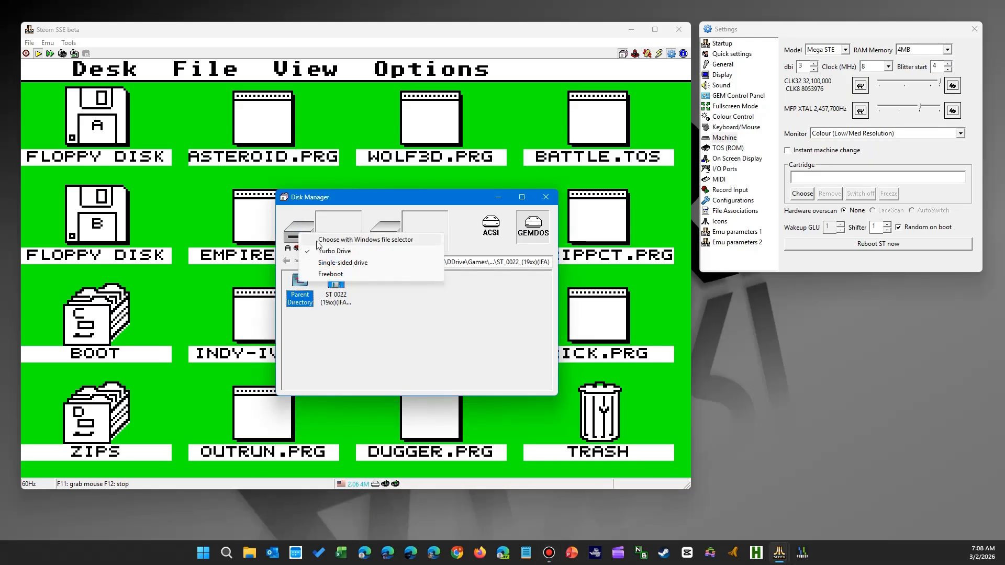
click(393, 242)
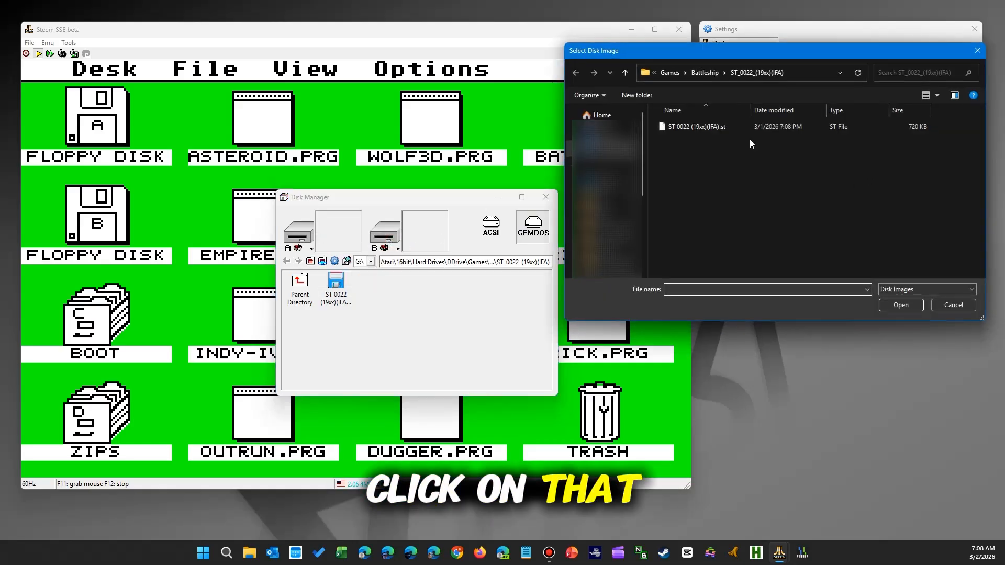
click(671, 73)
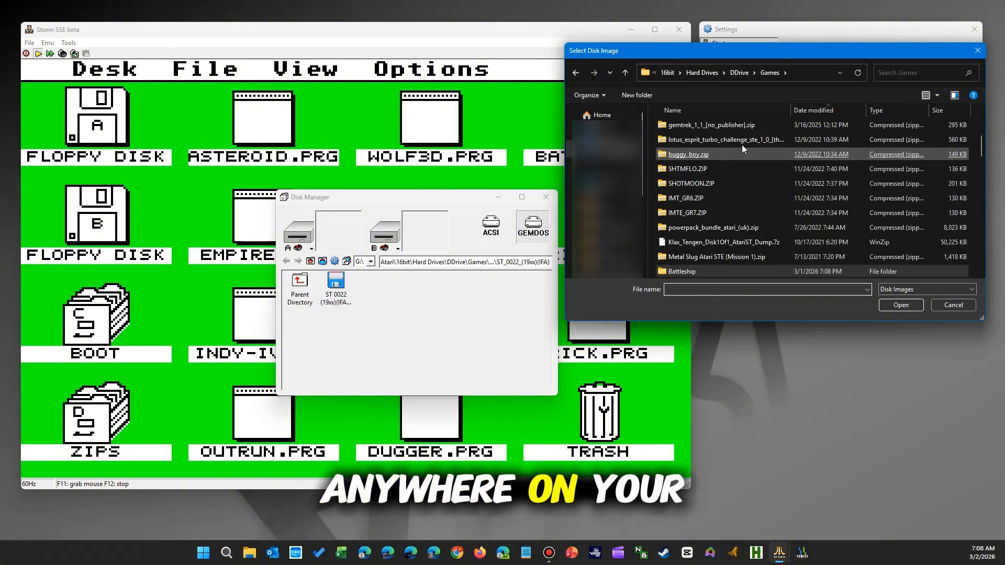
click(625, 74)
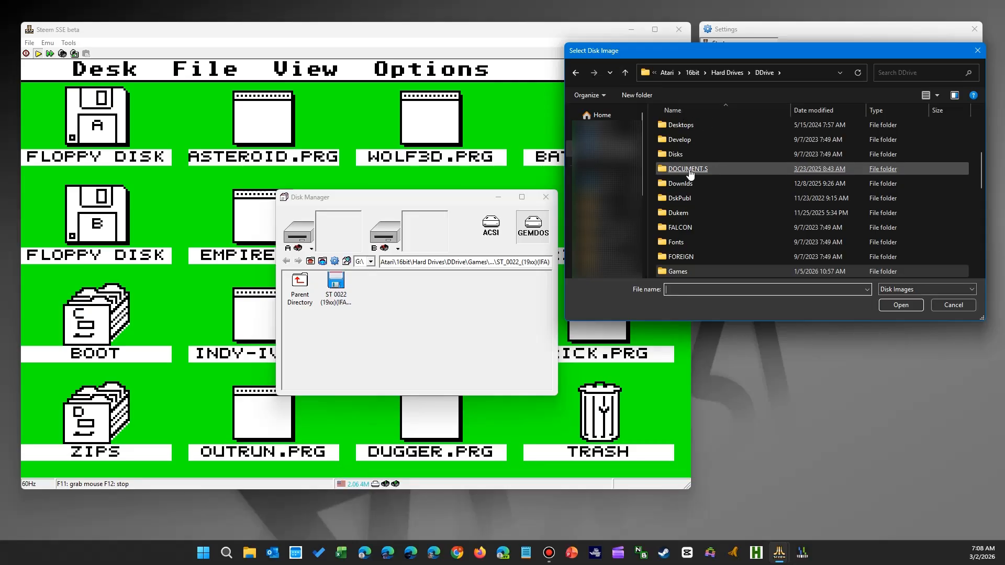
click(681, 271)
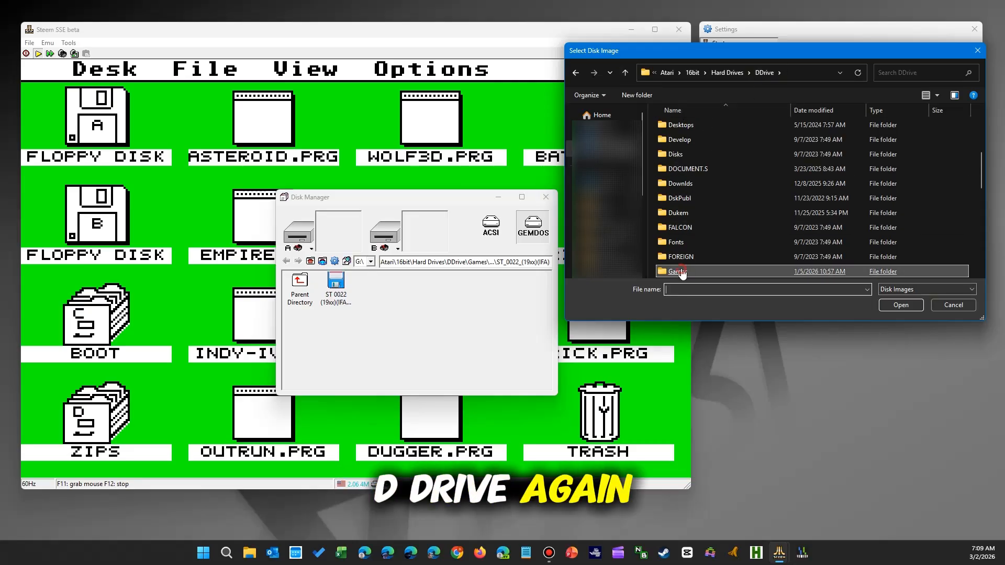
click(680, 271)
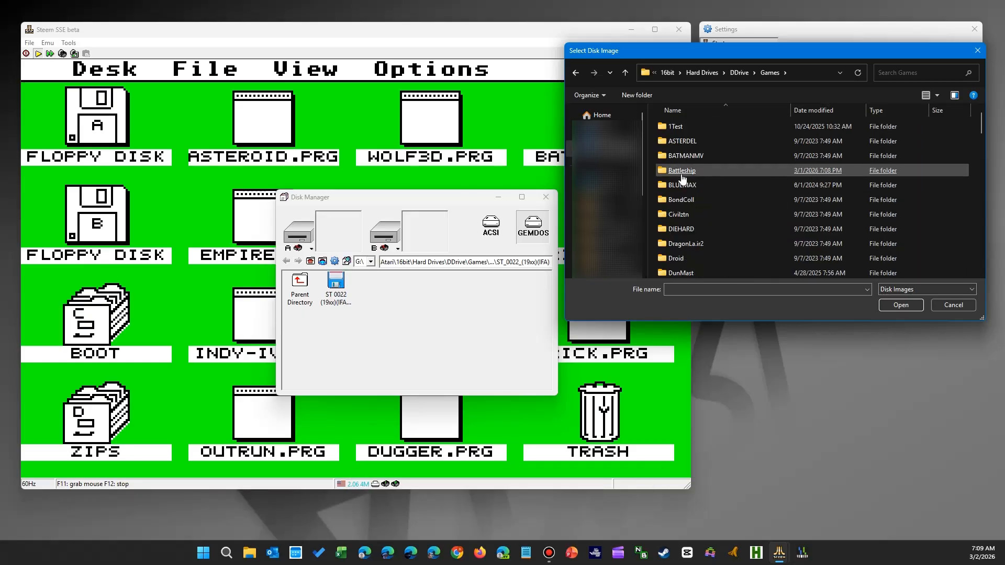
double_click(682, 173)
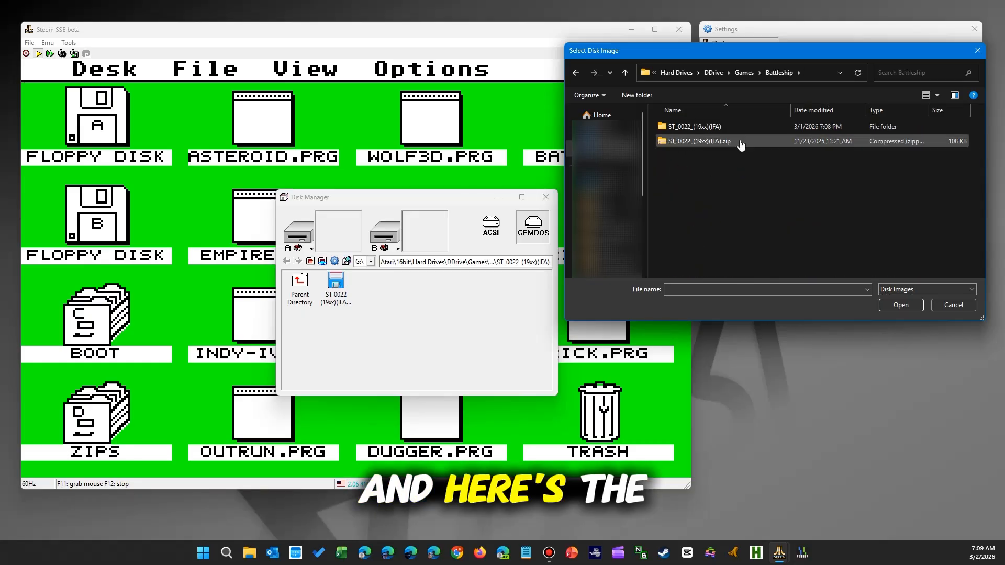
- Try to transfer ST_0022_(19xx)(IFA).zip from the Windows file selector into drive A of the Disk Manager
click(703, 143)
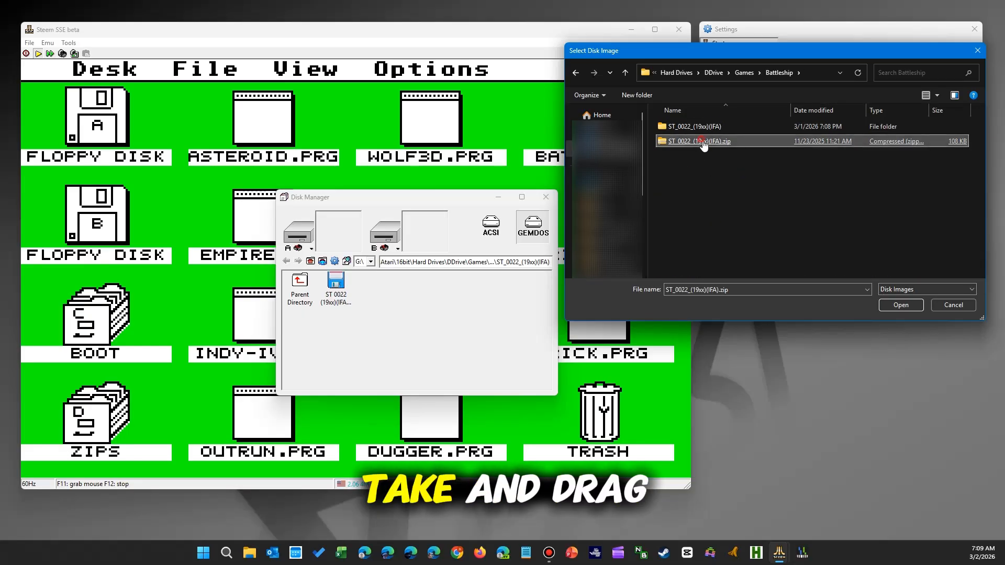
drag(703, 144, 551, 301)
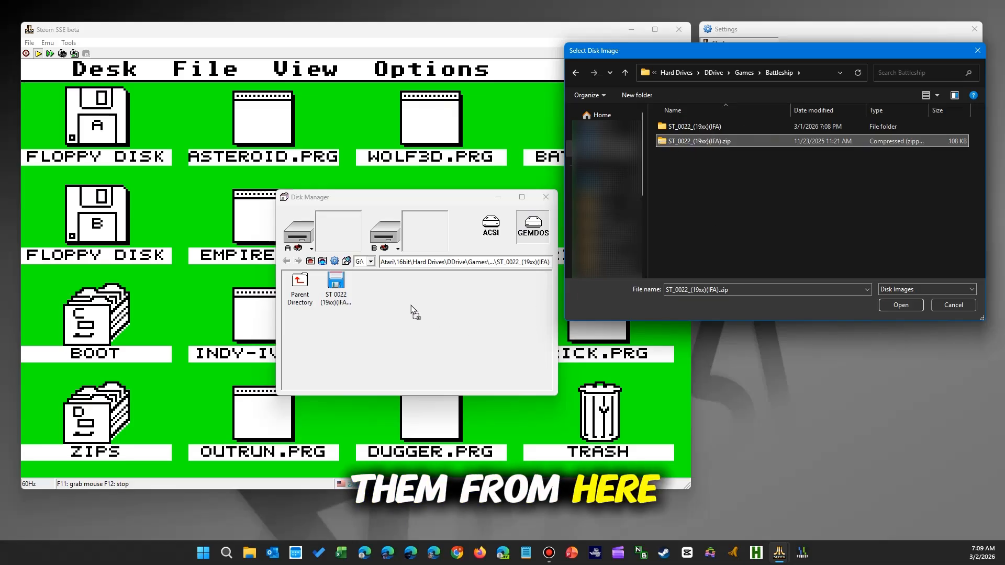
drag(411, 305, 340, 236)
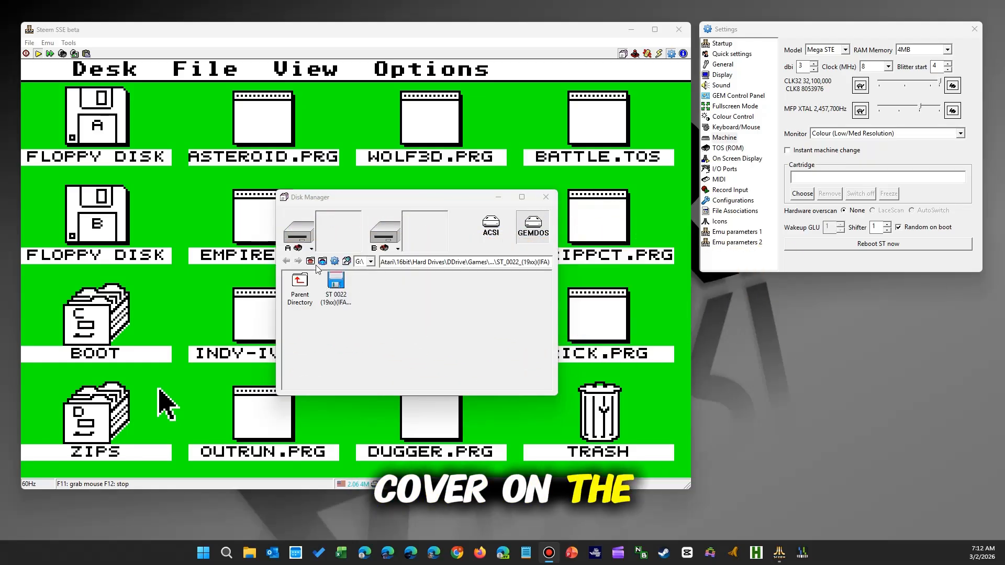
- Insert Automation Menu Disk 099 (1989)(Automation).st from drive A's recent disks and access floppy disk A on the Atari desktop
click(312, 250)
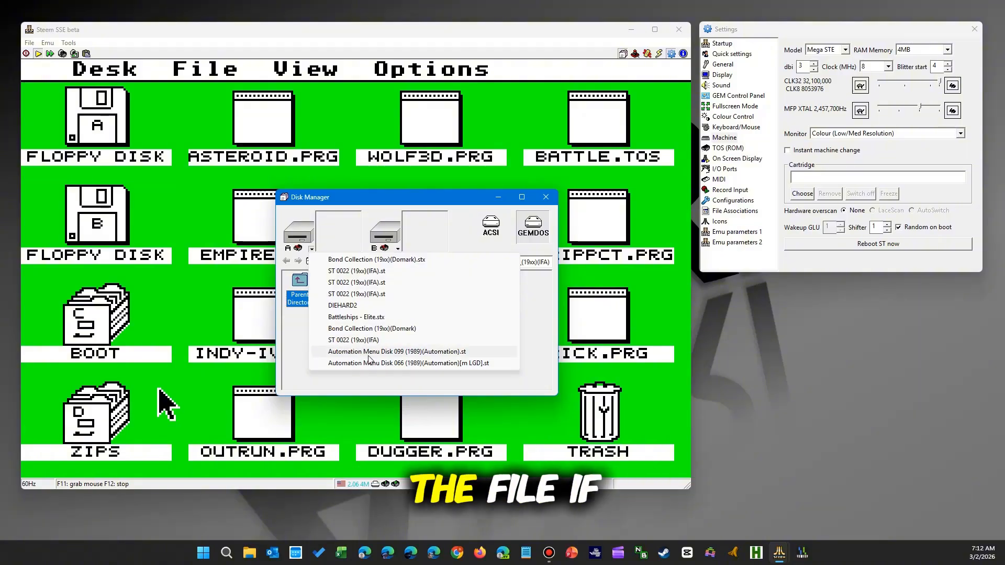
click(415, 352)
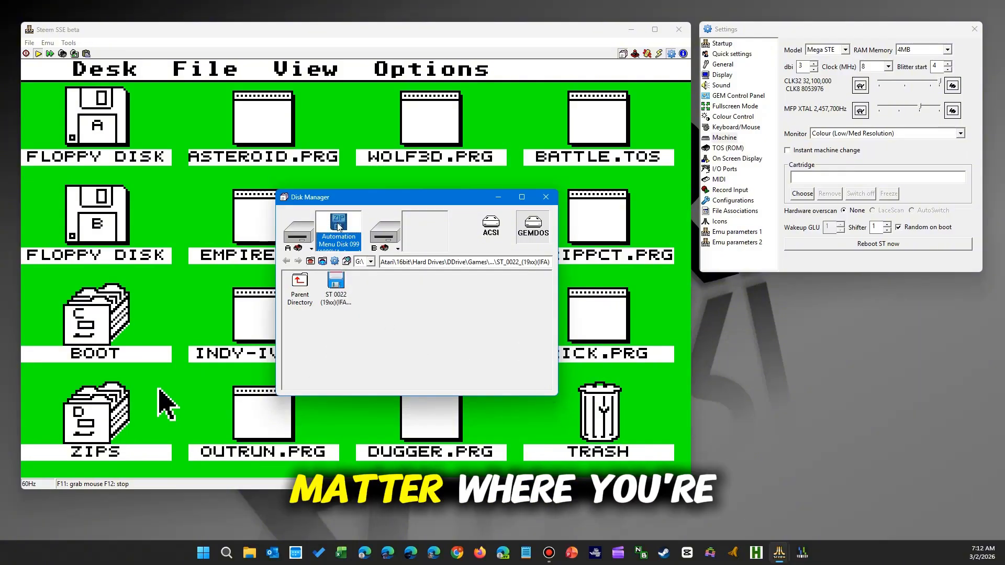
click(187, 153)
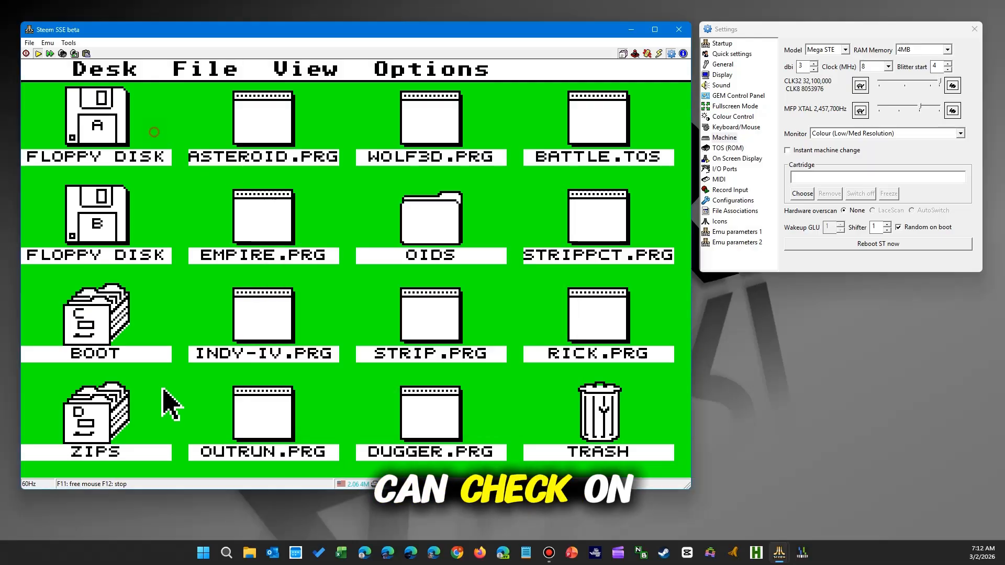
click(93, 141)
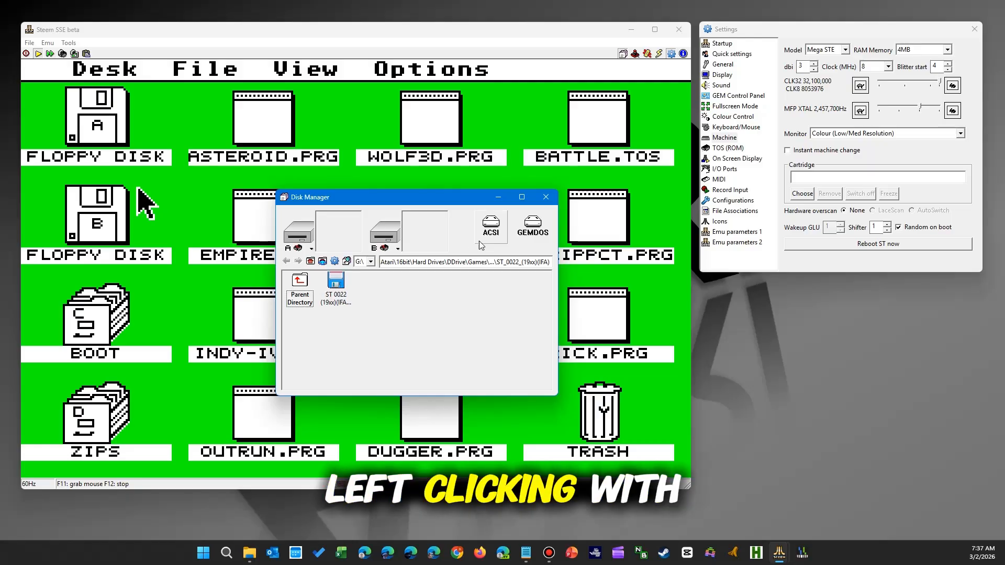
- Switch on the ACSI hard drives and confirm MEGAFILE 60.img as the image for ACSI drive 0
click(495, 233)
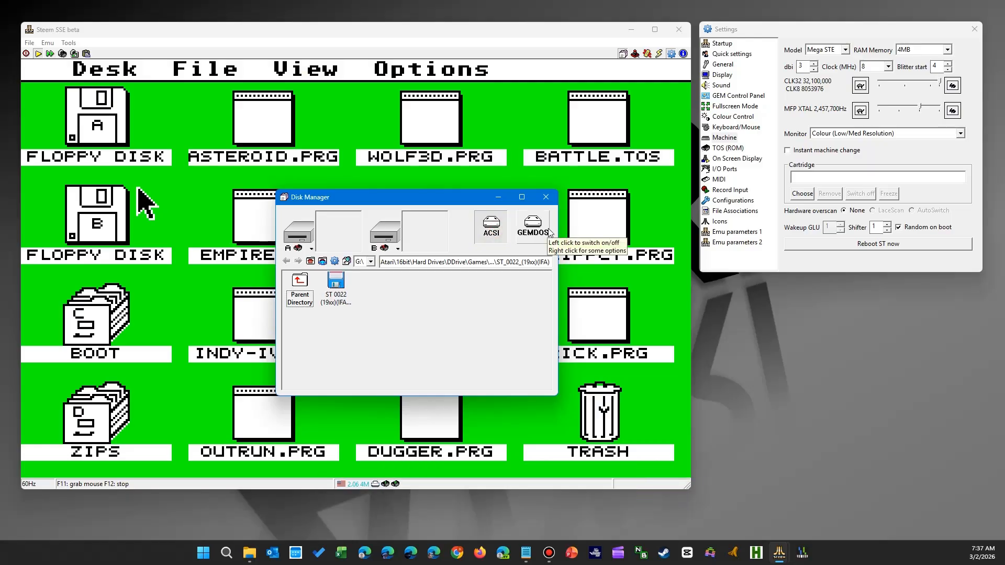
click(546, 233)
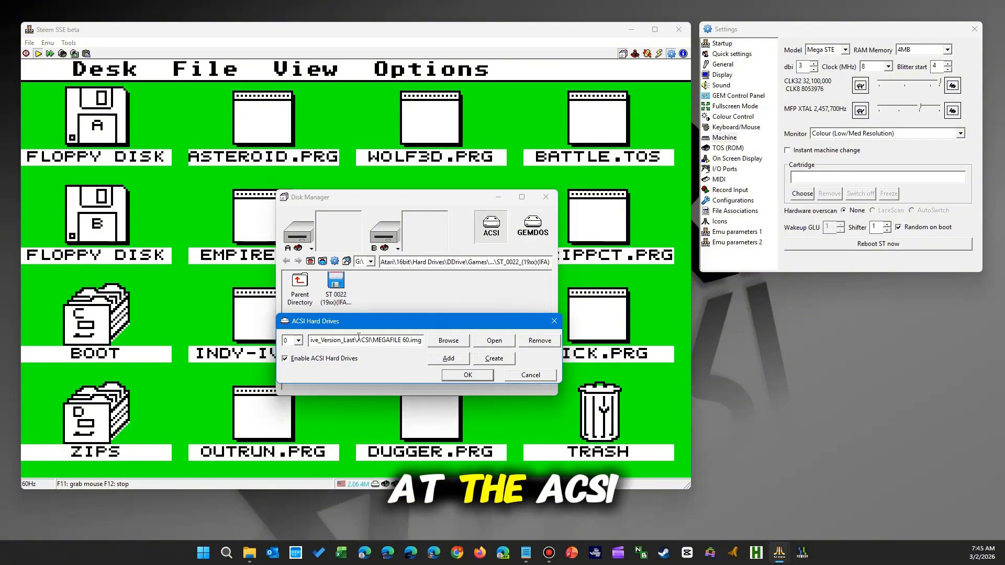
click(448, 341)
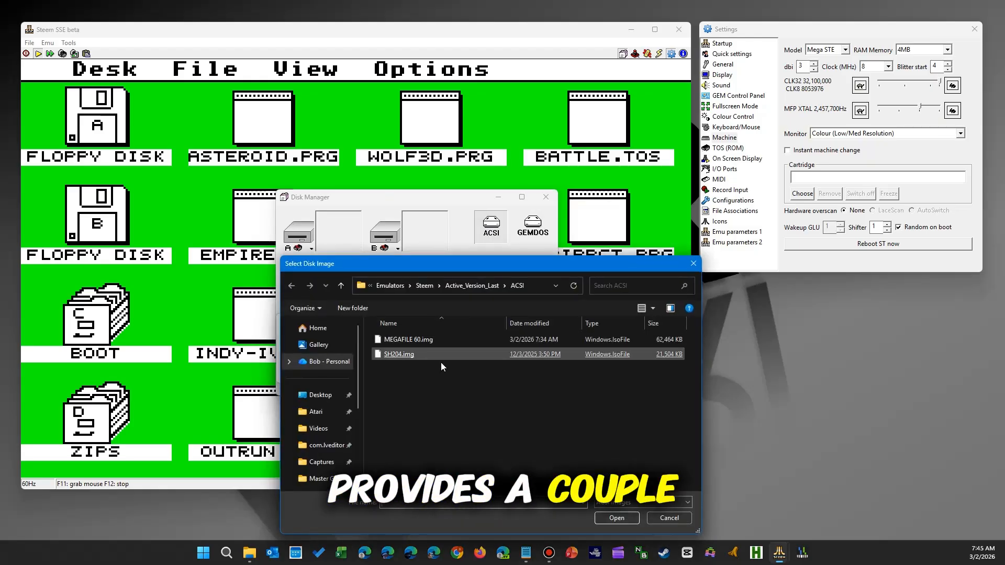
click(668, 519)
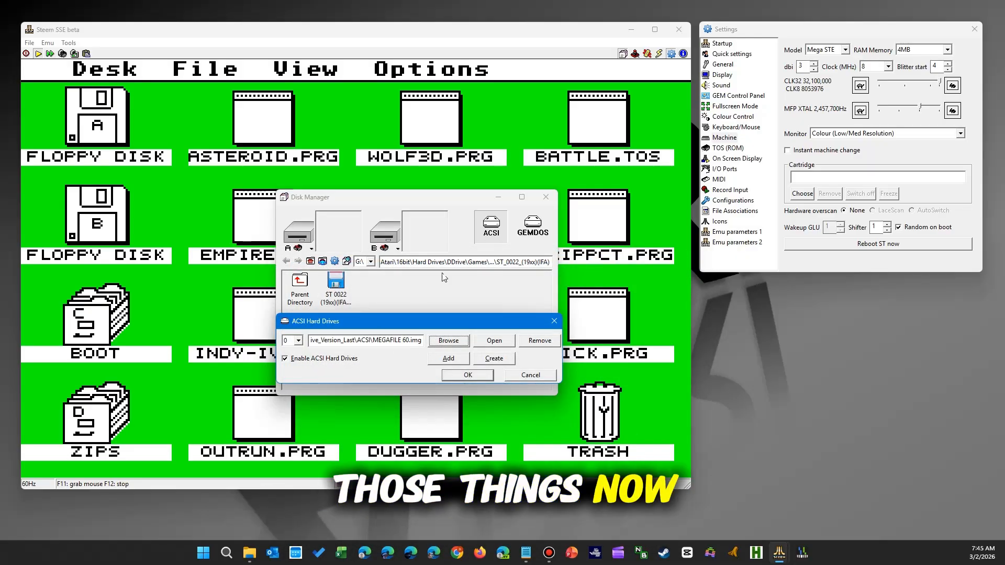
click(459, 376)
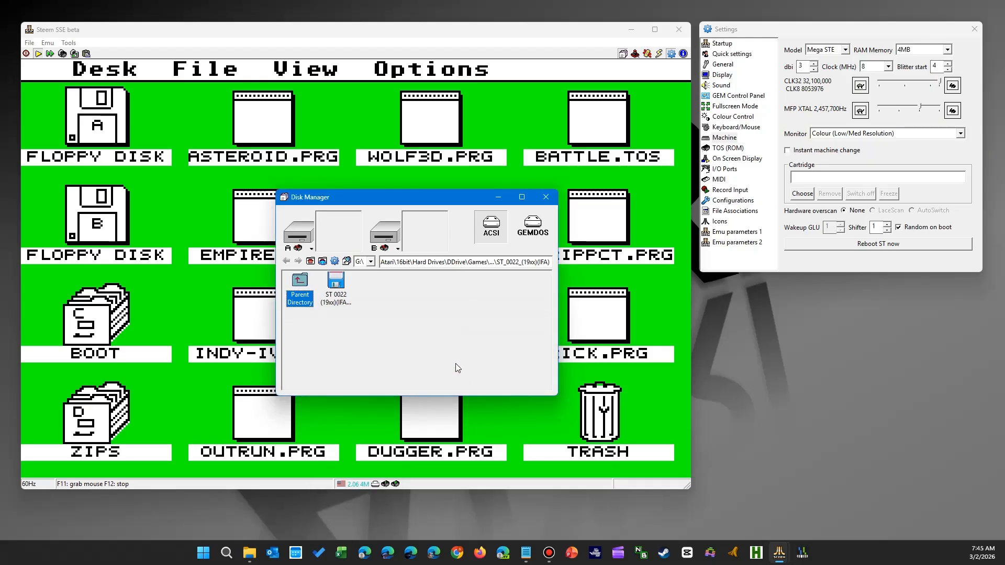
- Reset the emulated ST and open hard disk C on the Atari desktop
click(26, 54)
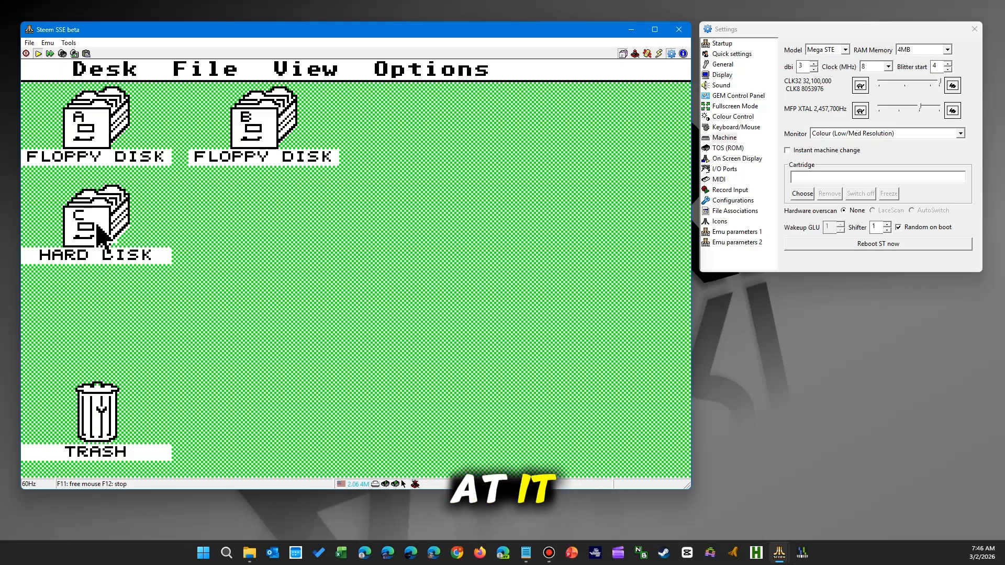
double_click(97, 226)
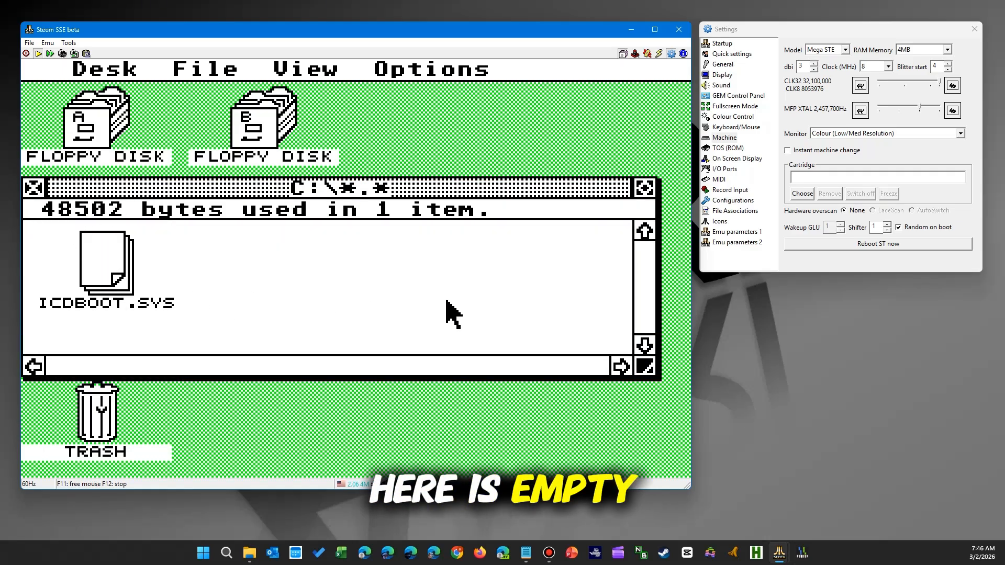
- Insert ST 0022 (19xx)(IFA).st into drive A from the Disk Manager and open floppy disk A on the Atari desktop
mouse_move(211, 71)
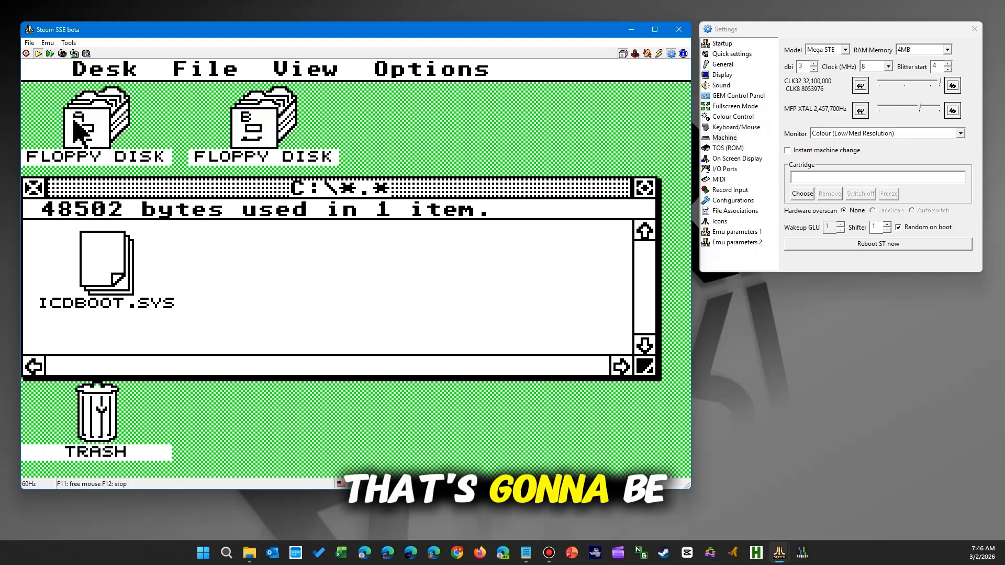
key(F11)
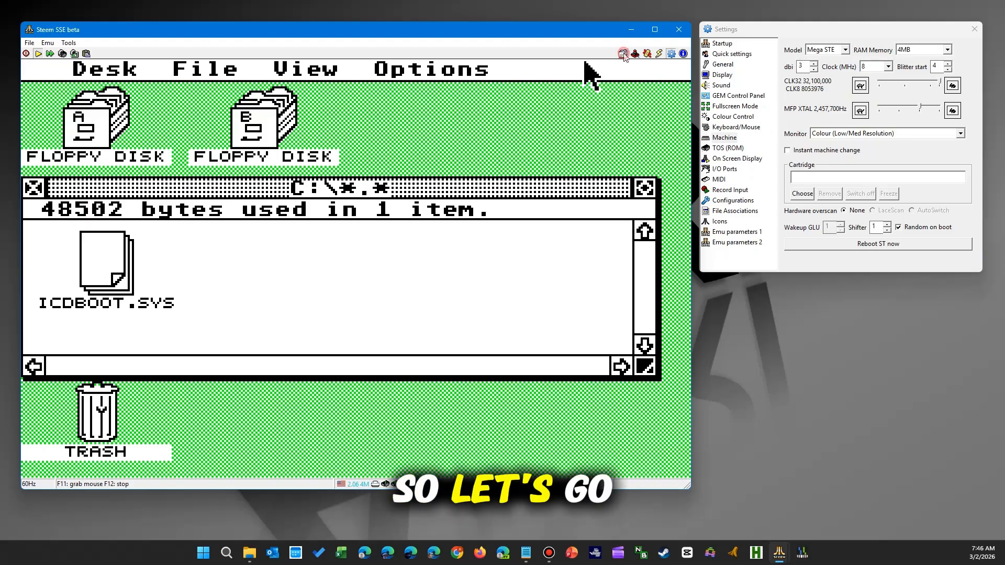
click(623, 54)
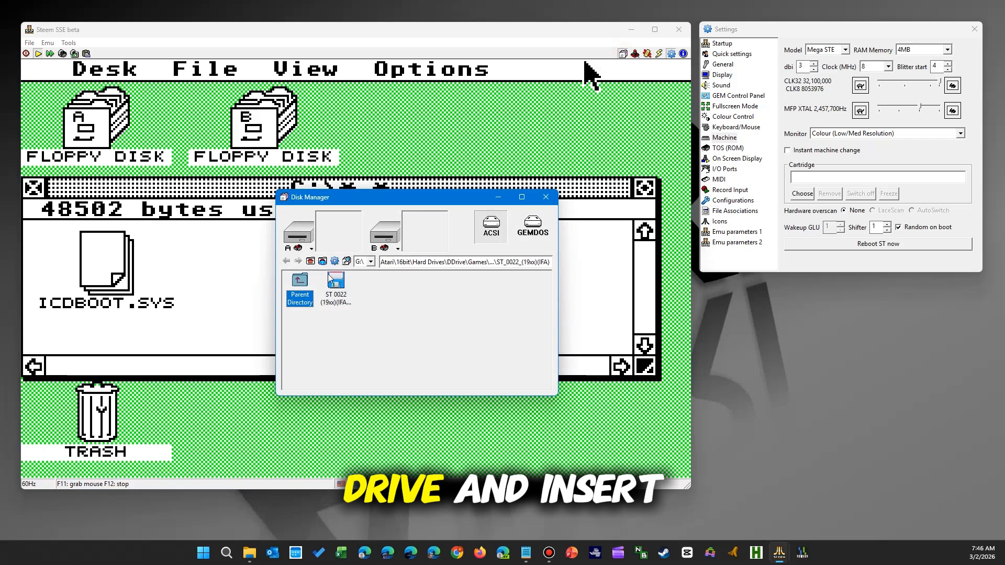
click(334, 280)
drag(340, 234, 340, 233)
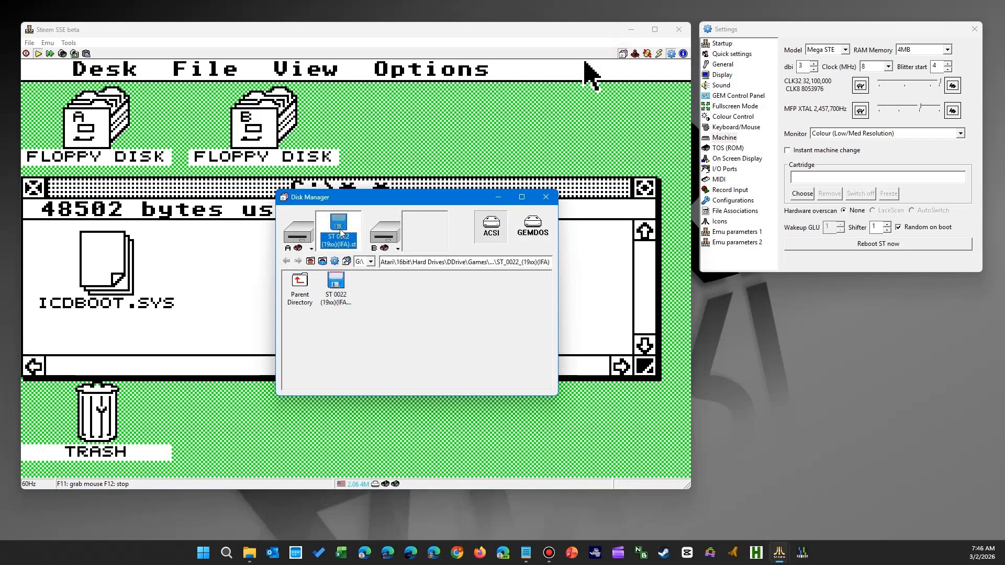
click(176, 158)
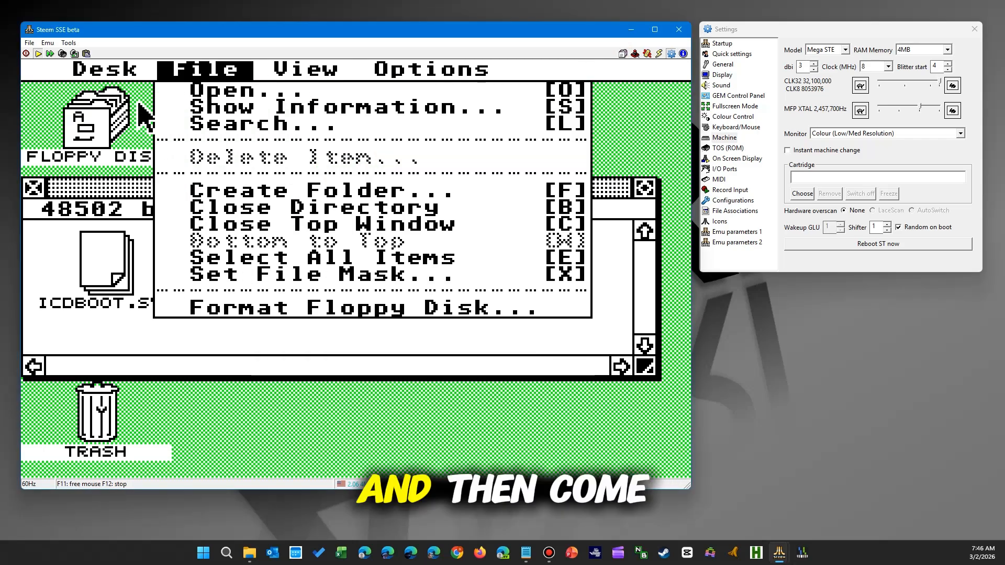
double_click(104, 120)
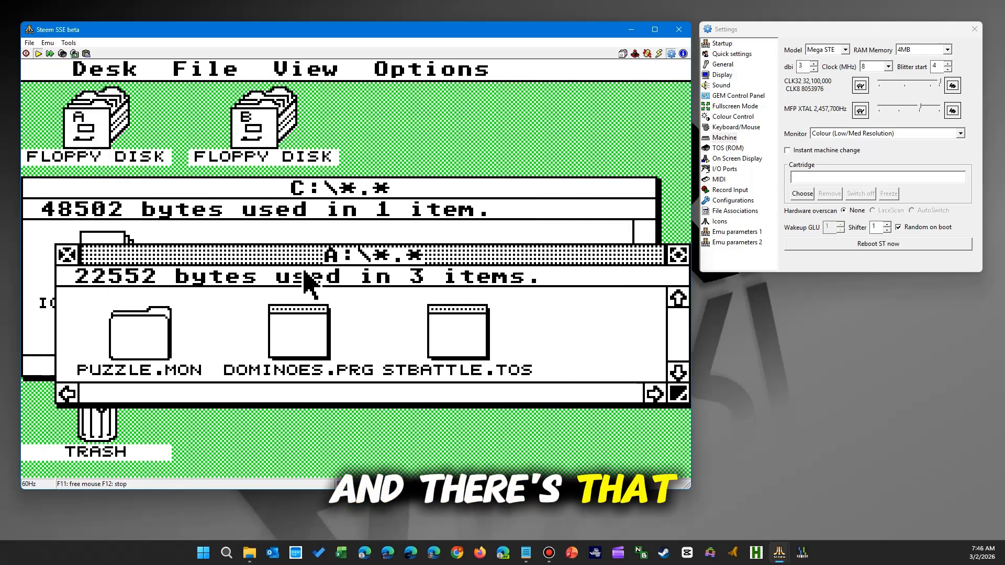
- Copy DOMINOES.PRG from floppy disk A to hard disk C, and close the floppy's window
drag(224, 251, 358, 255)
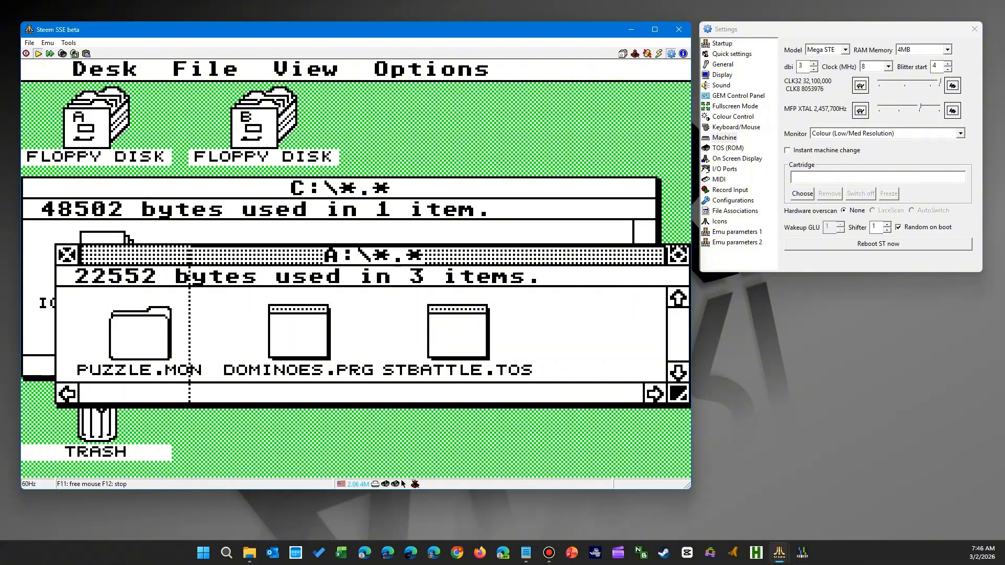
drag(497, 246, 496, 246)
drag(523, 313, 218, 271)
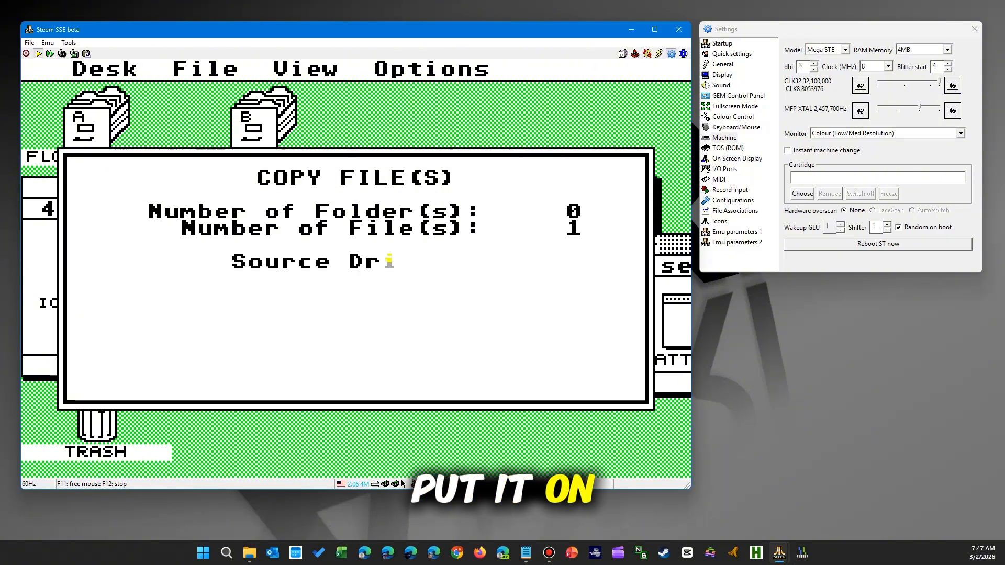
click(256, 374)
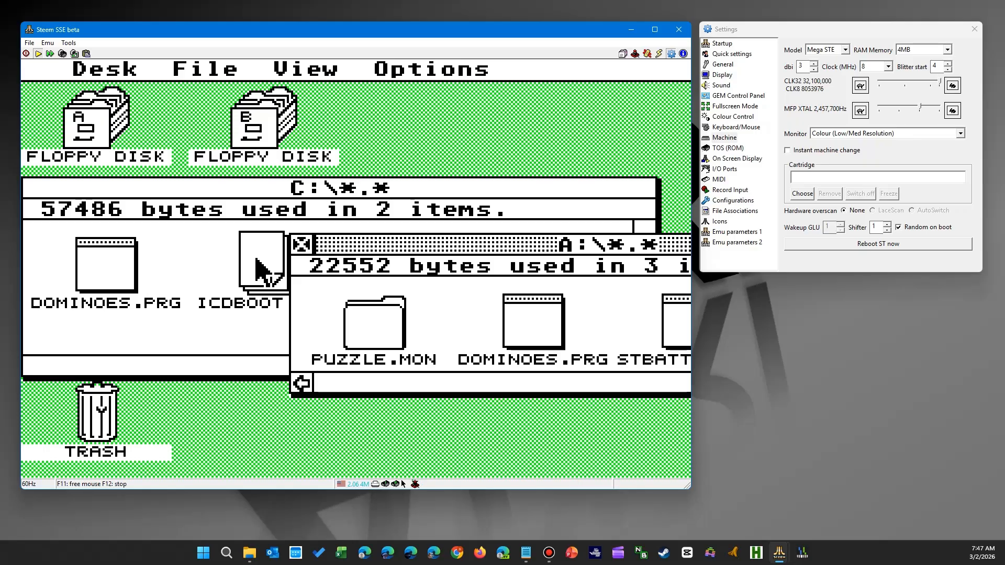
click(309, 242)
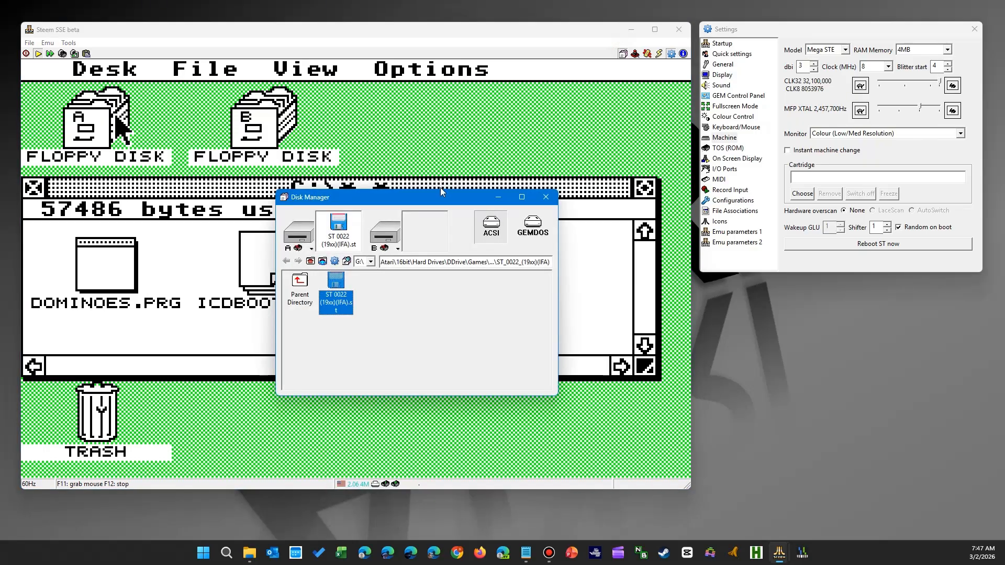
- Remove the disk image from drive A, and reopen hard disk C after resetting the emulated ST
drag(337, 230, 404, 306)
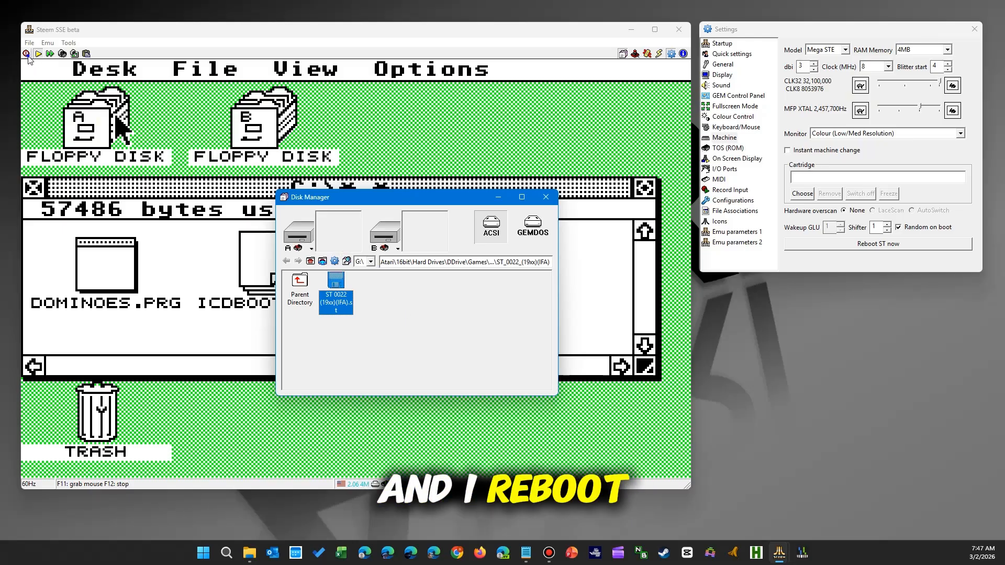
click(26, 53)
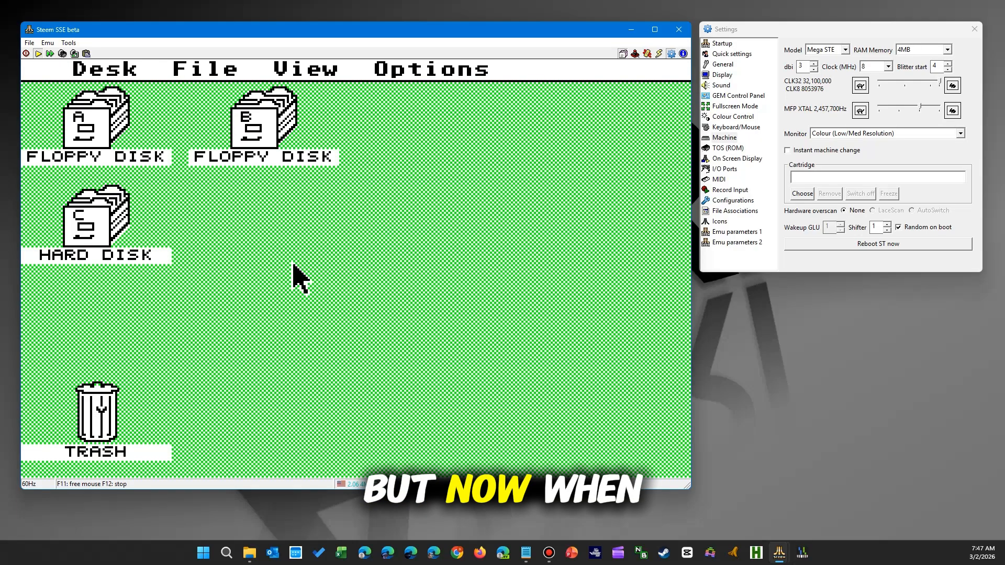
click(95, 222)
double_click(95, 222)
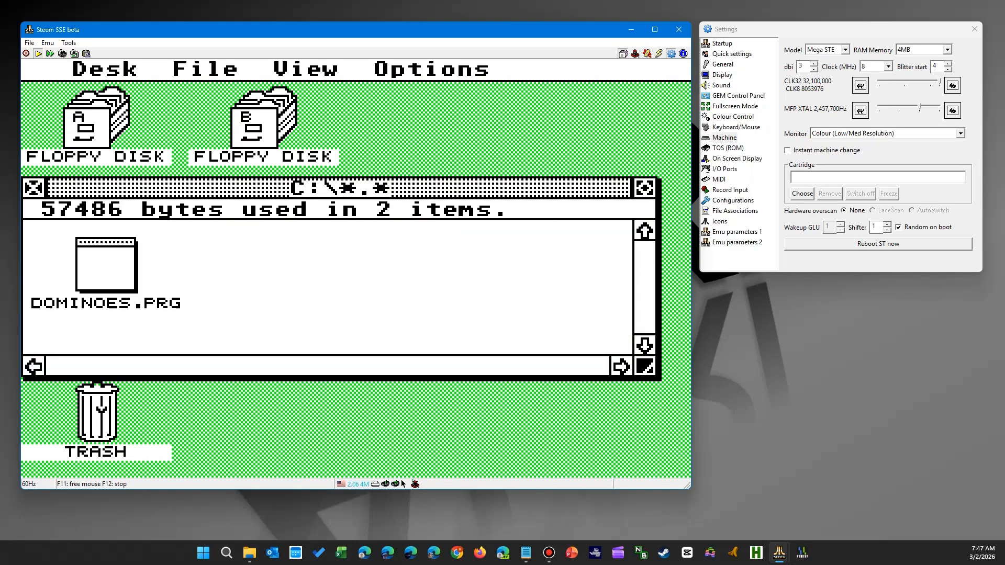
click(98, 255)
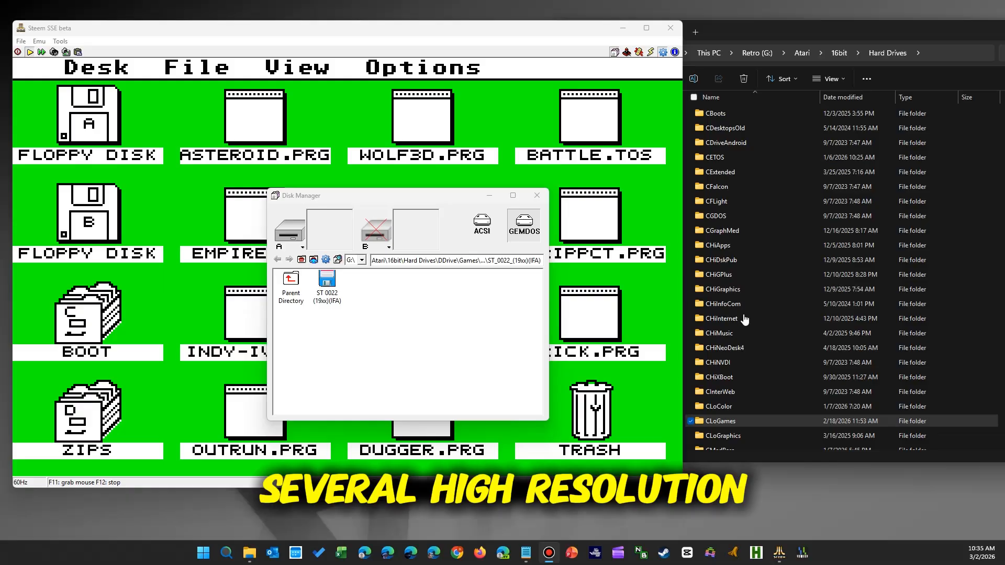
- Browse the Hard Drives folder in the Windows file explorer and examine the contents of CLoGames and its Games subfolder
scroll(733, 338, down, 2)
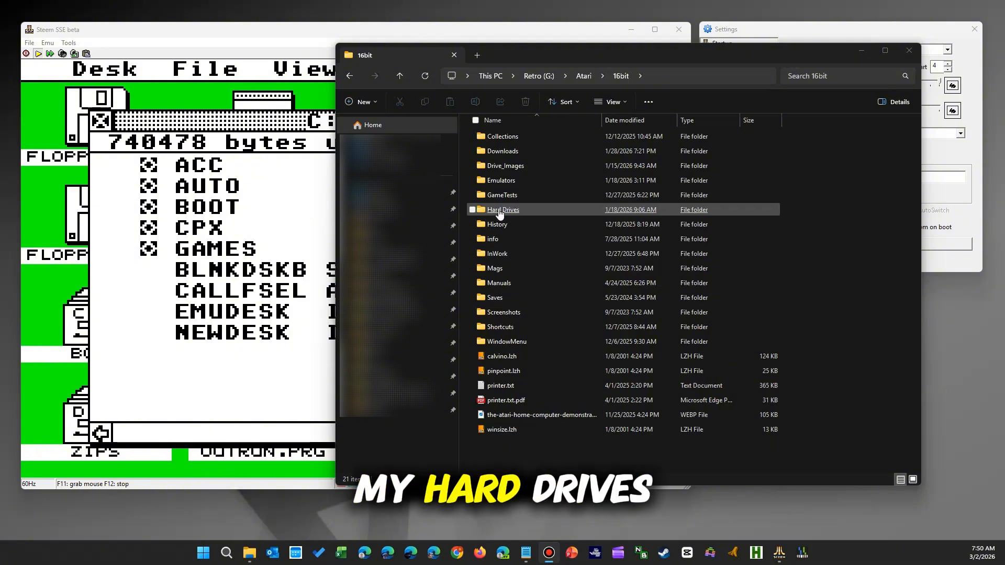
double_click(500, 212)
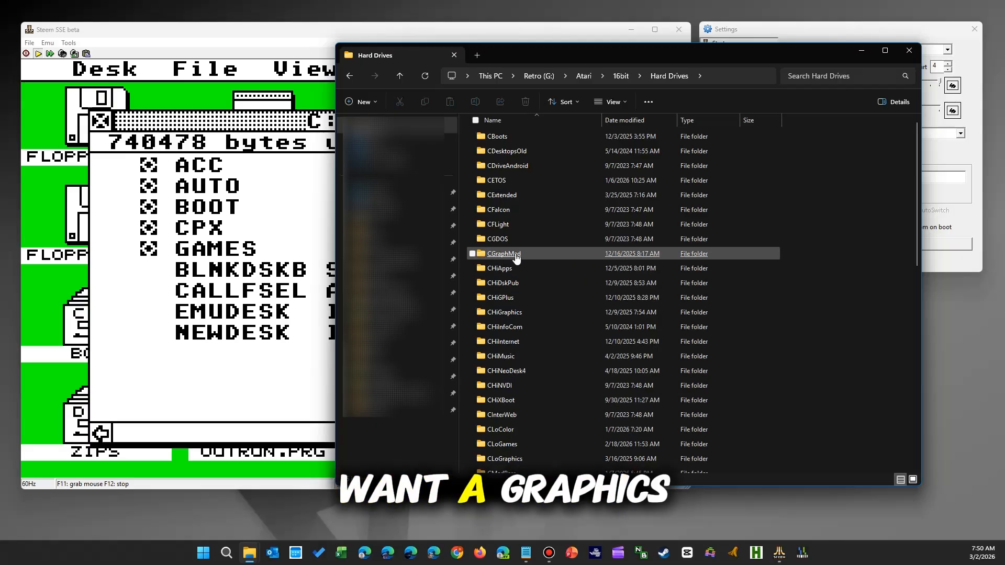
click(501, 445)
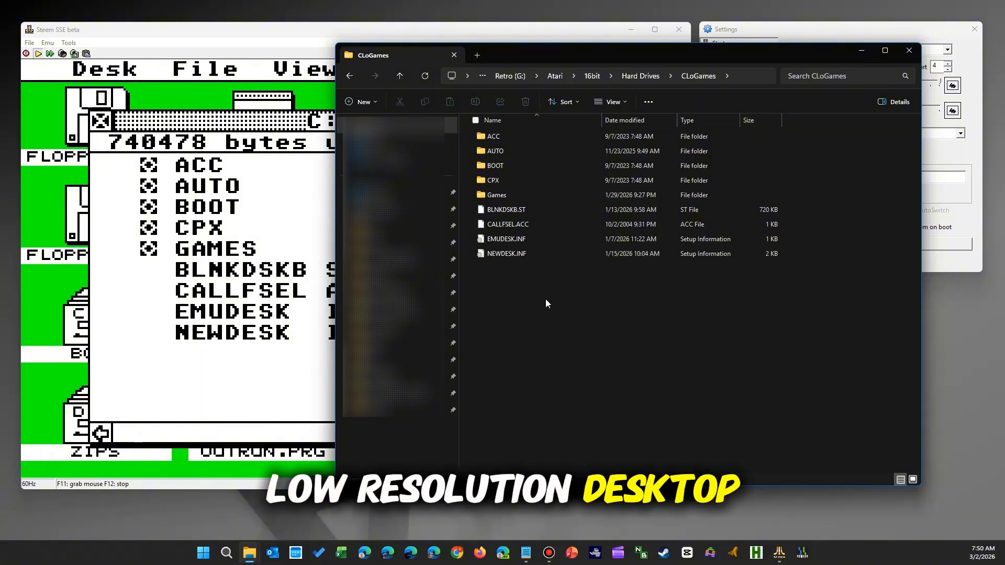
double_click(498, 195)
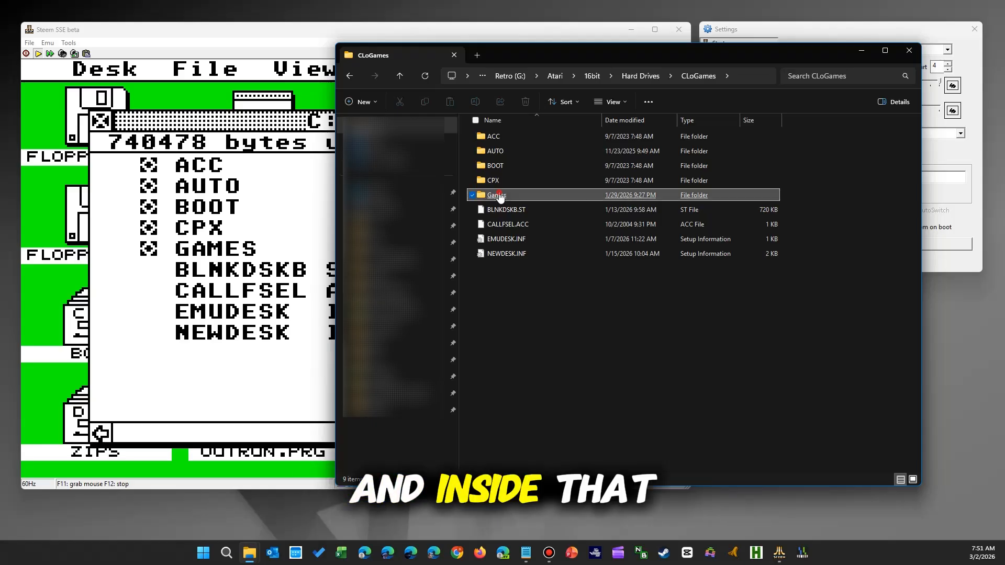
scroll(545, 210, down, 5)
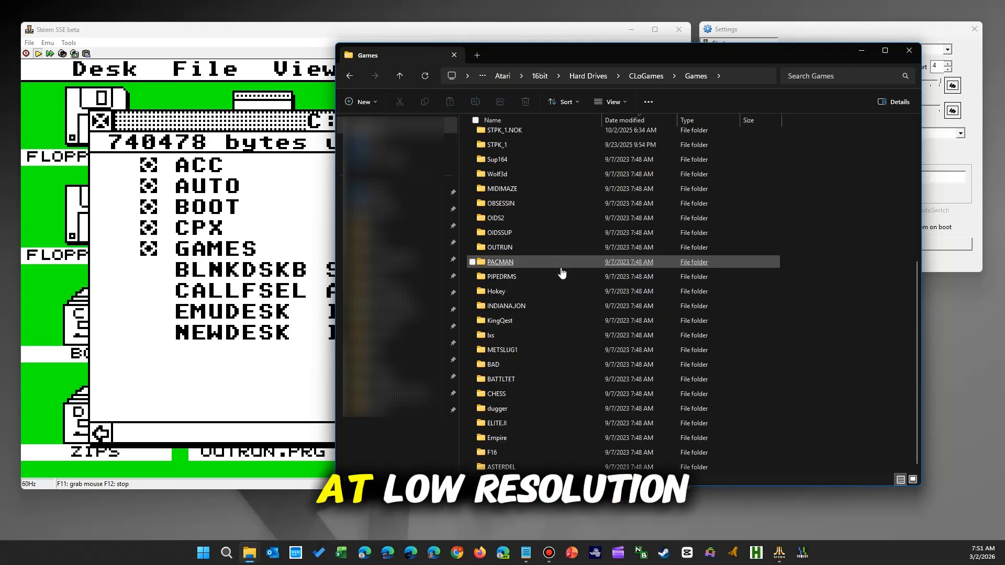